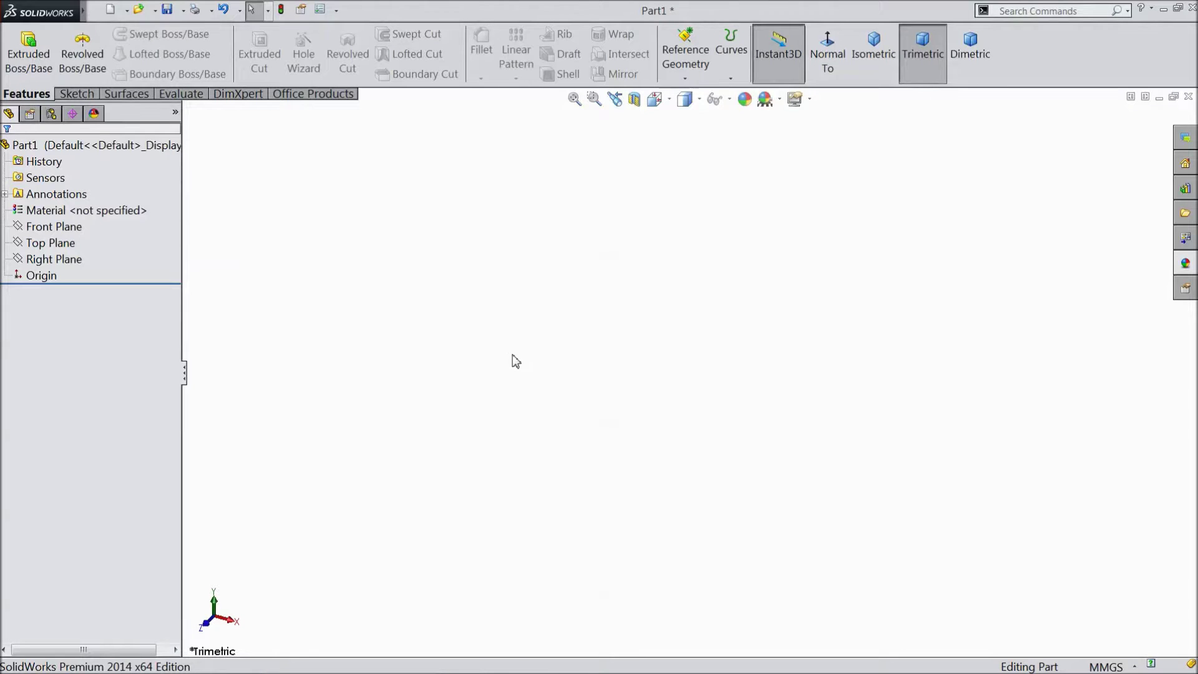
- Start a sketch on the Front Plane and draw a center rectangle from the origin
left_click(57, 226)
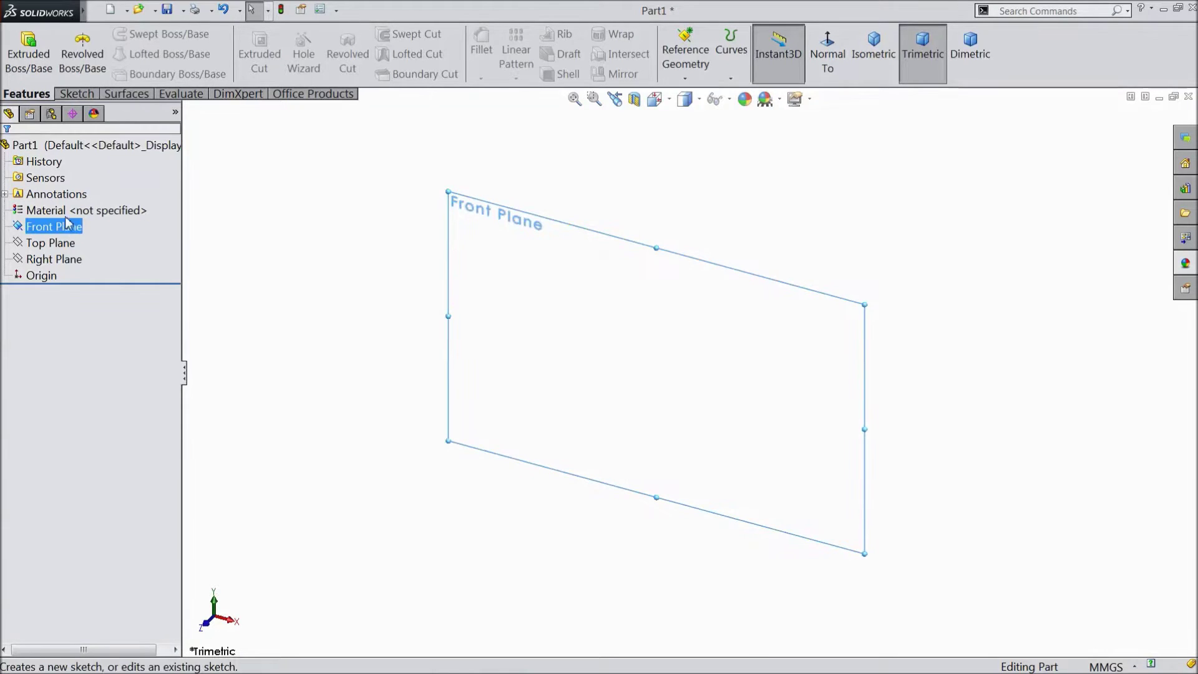
left_click(68, 218)
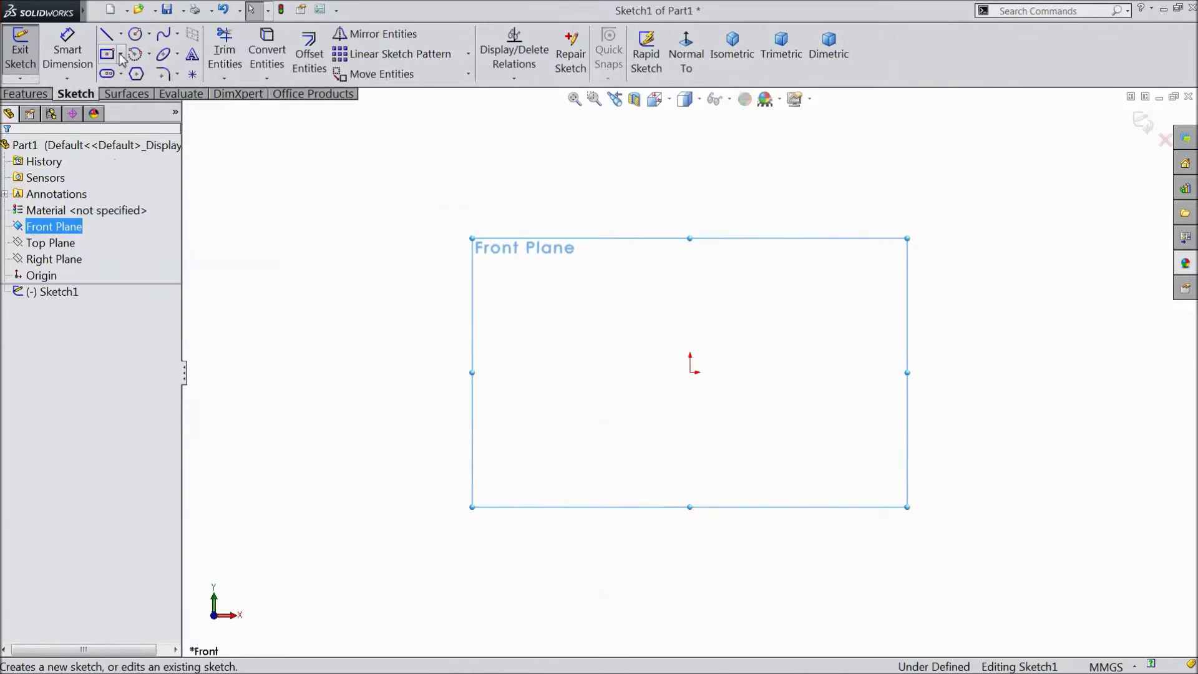
left_click(121, 54)
left_click(161, 93)
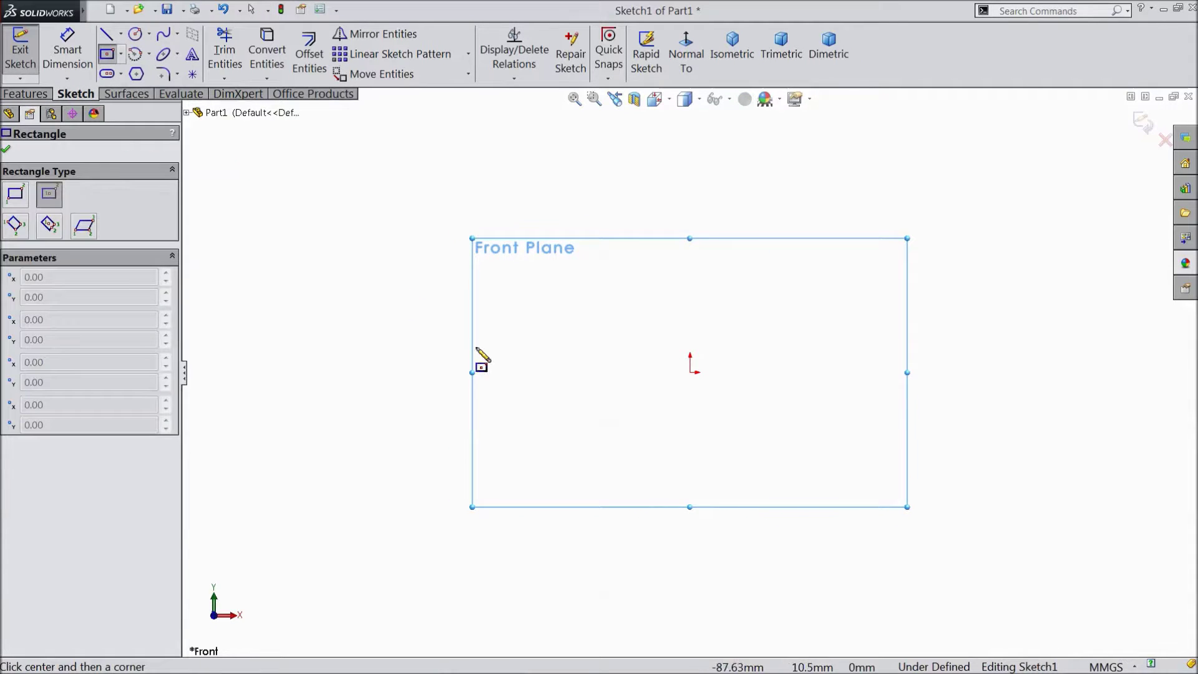
left_click(689, 373)
left_click(403, 216)
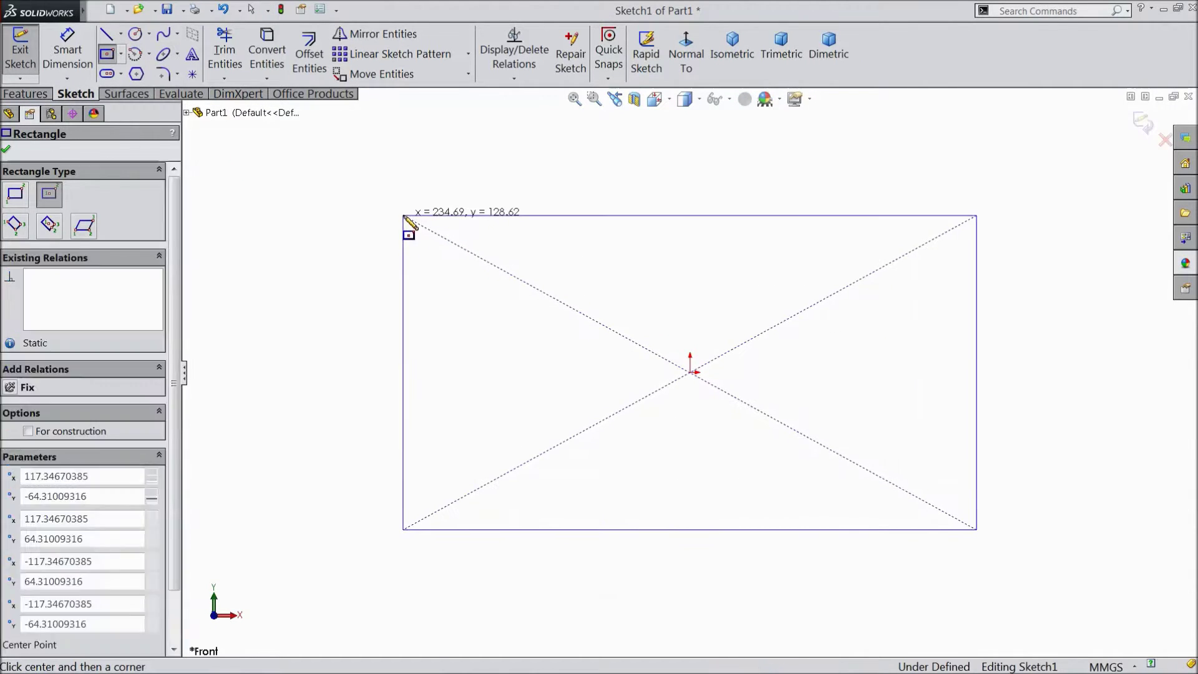
- Dimension the rectangle 255 tall and 260 wide
left_click(67, 50)
left_click(403, 342)
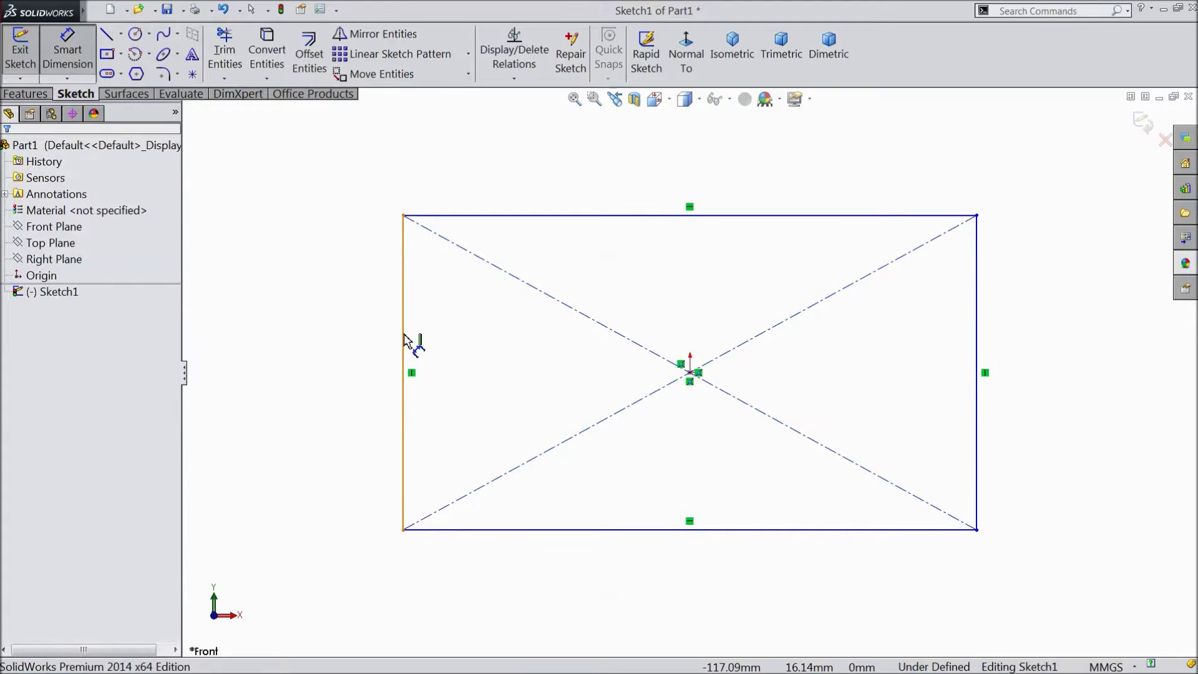
left_click(341, 356)
type("255")
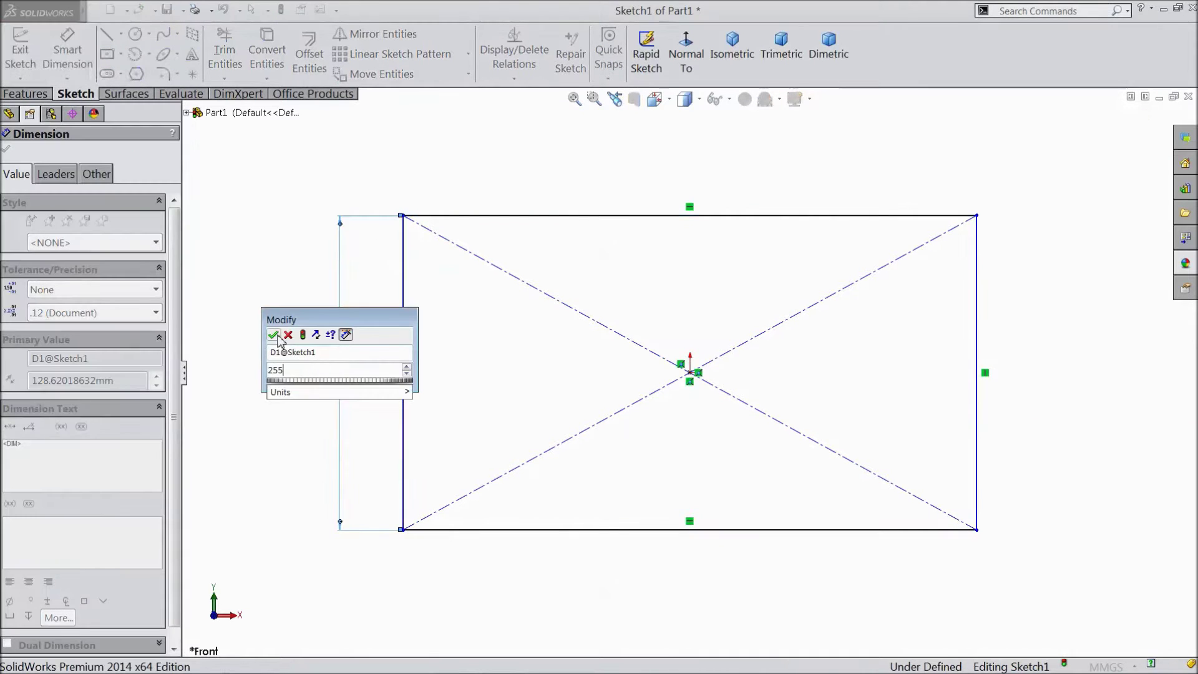
left_click(275, 335)
left_click(543, 218)
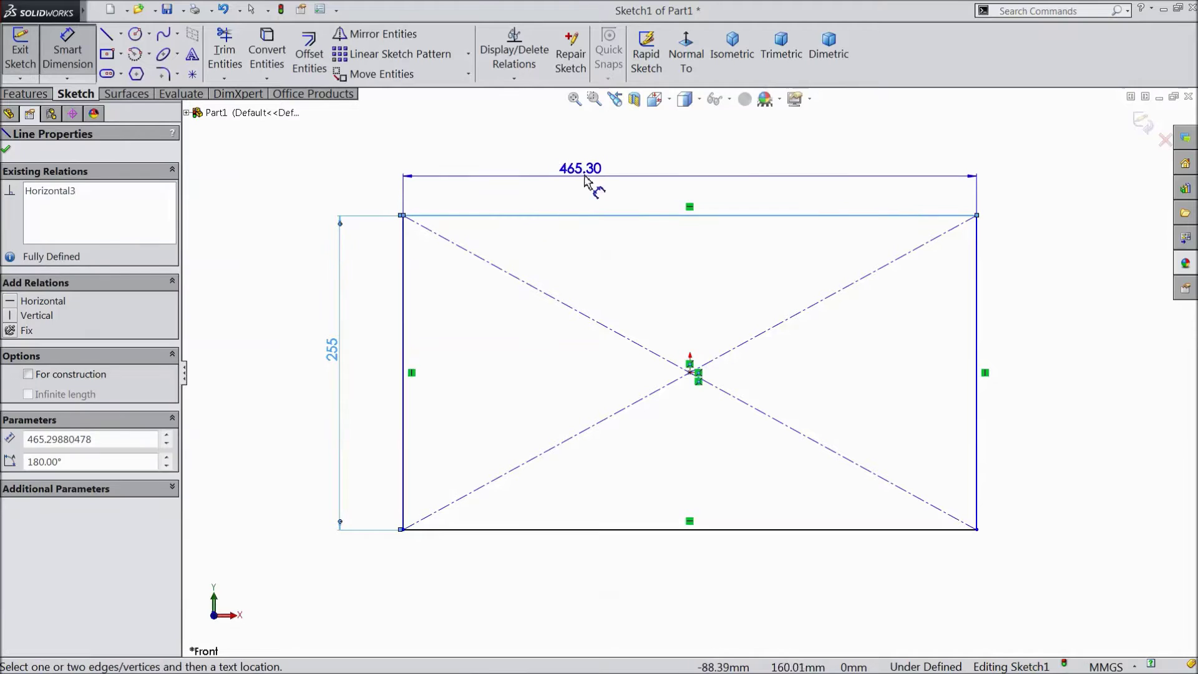
left_click(590, 173)
type("260")
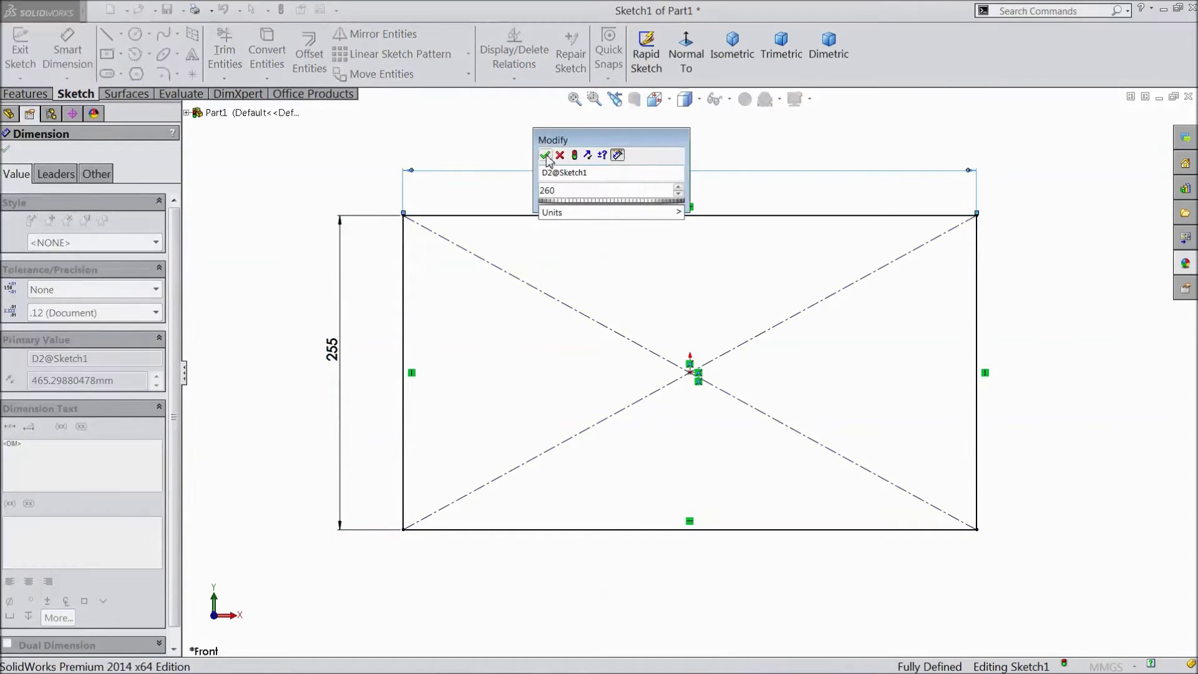
left_click(546, 156)
- Draw a circle above the origin and dimension its diameter to 120
left_click(135, 35)
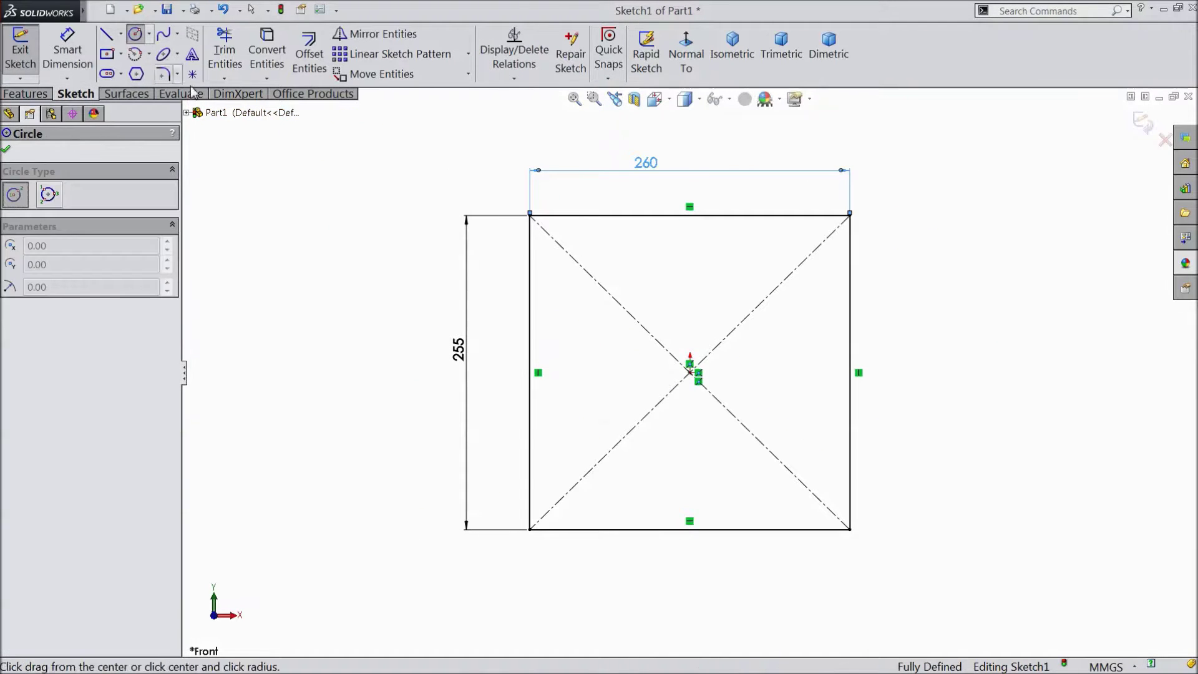
left_click(690, 321)
left_click(698, 403)
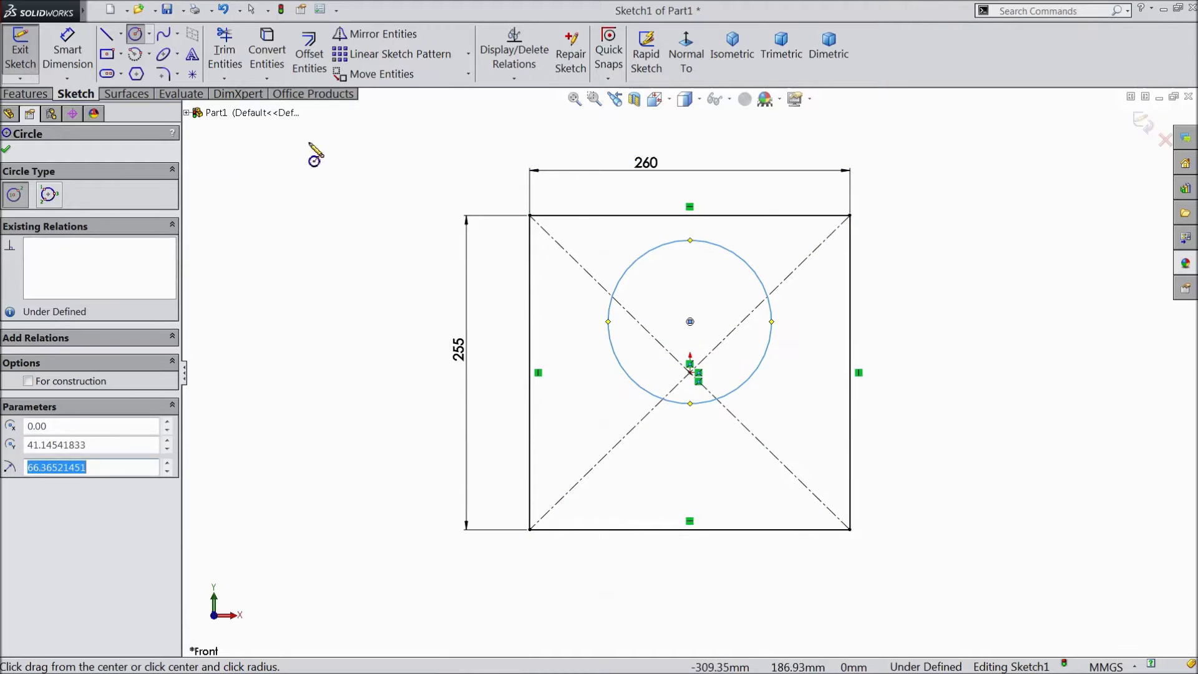
left_click(68, 49)
left_click(613, 342)
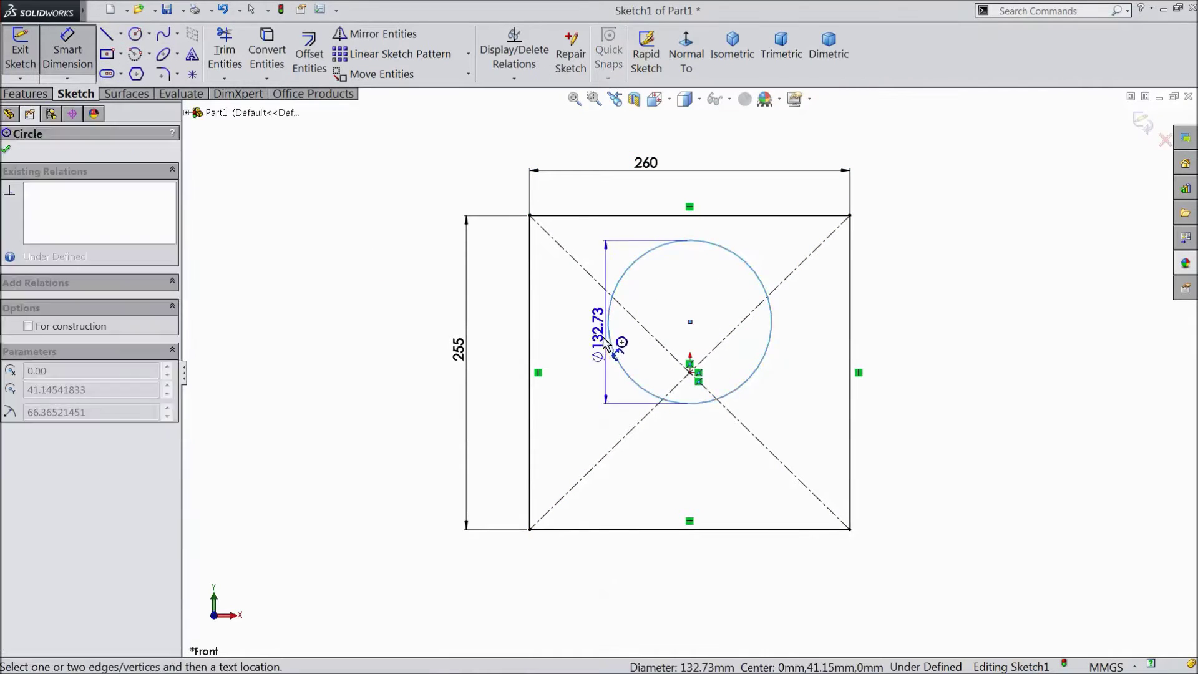
left_click(426, 332)
type("120")
left_click(347, 306)
- Dimension the circle centre 110 below the rectangle's top edge
left_click(692, 323)
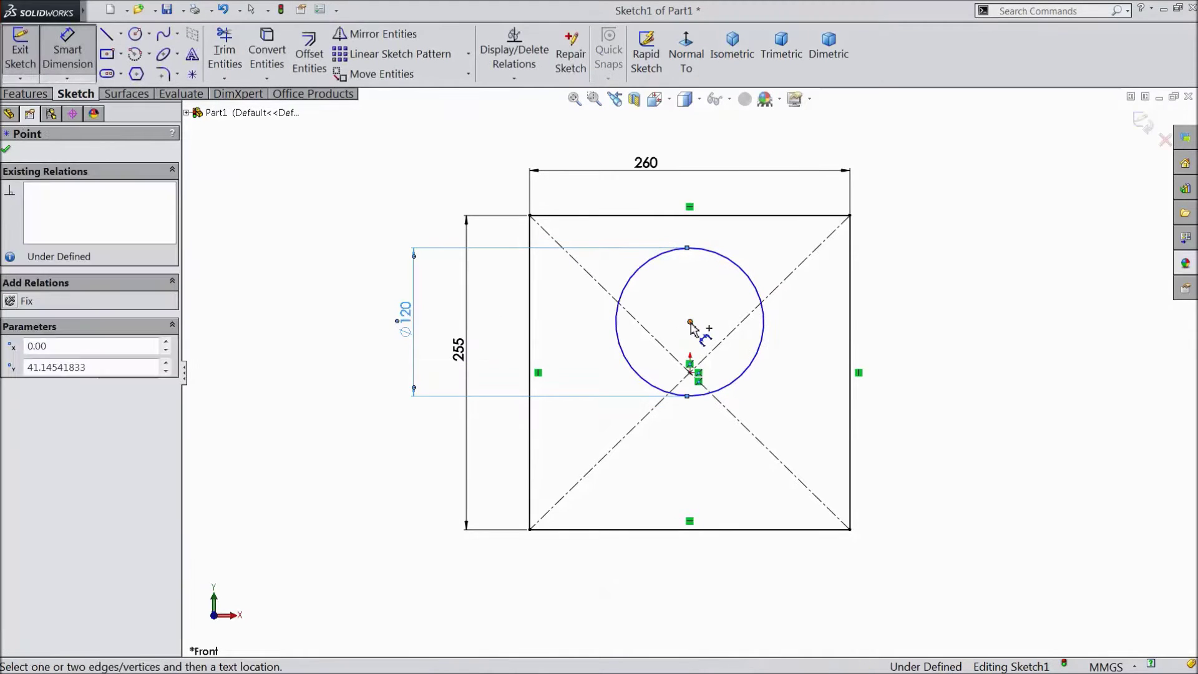
left_click(767, 216)
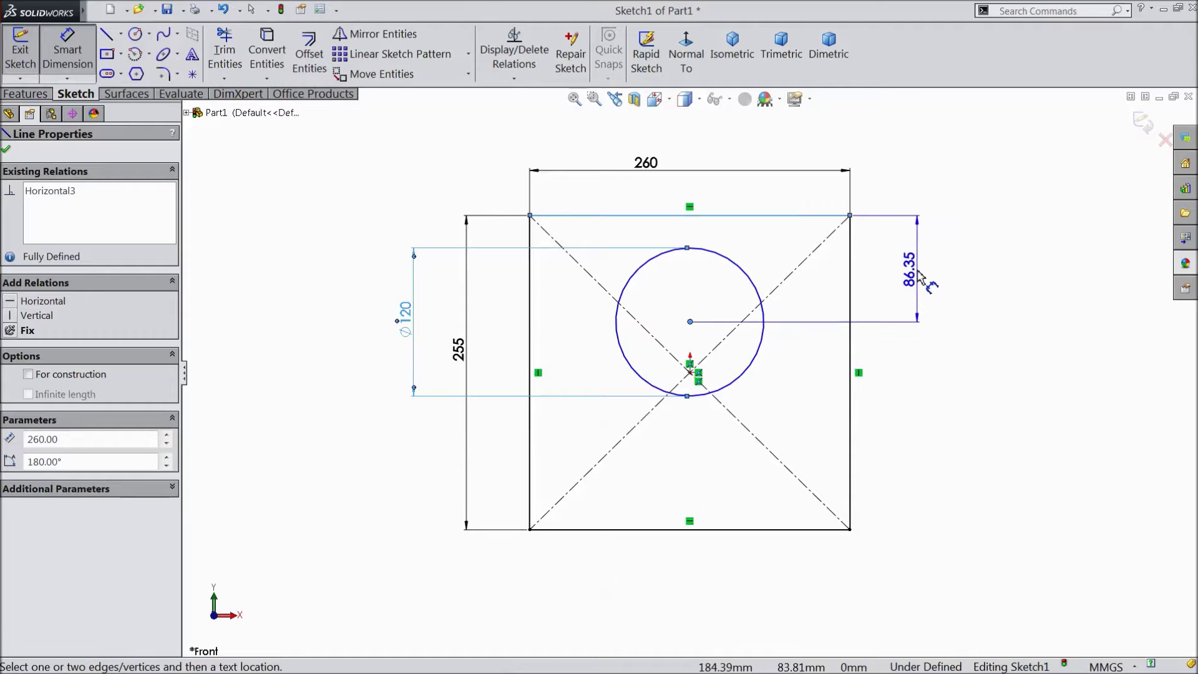
left_click(918, 272)
type("110")
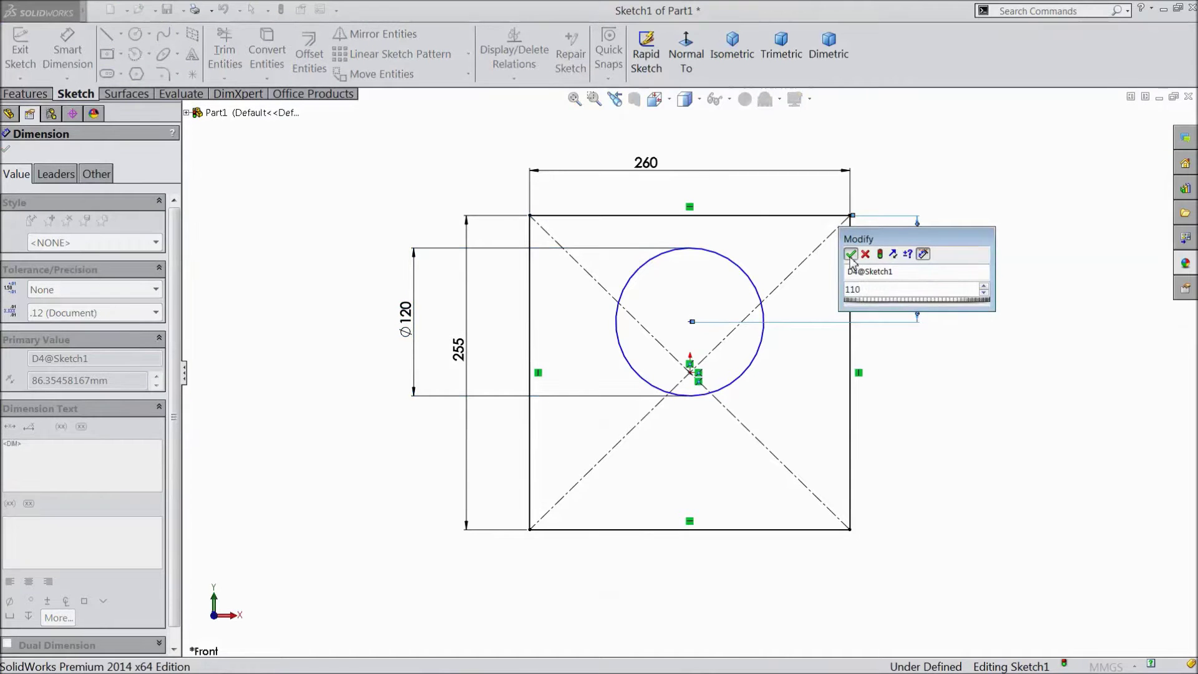
left_click(850, 254)
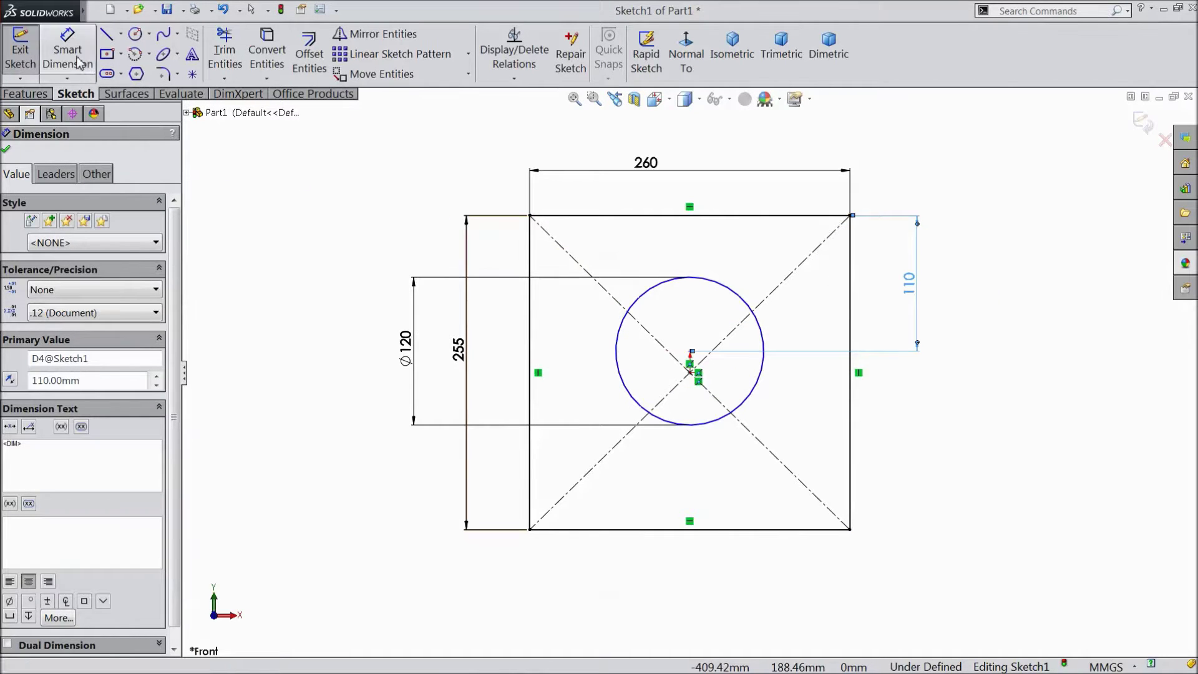
scroll(702, 356, "down", 3)
key("Escape")
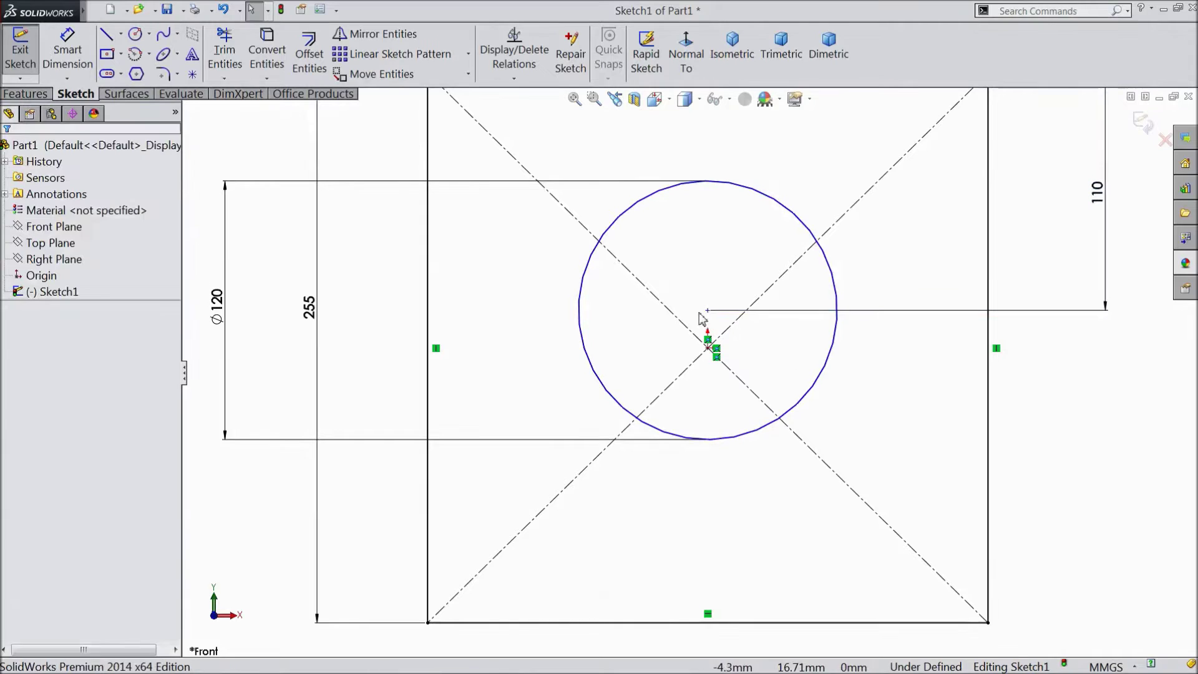
- Add a Vertical relation between the circle centre and the origin
left_click(709, 315)
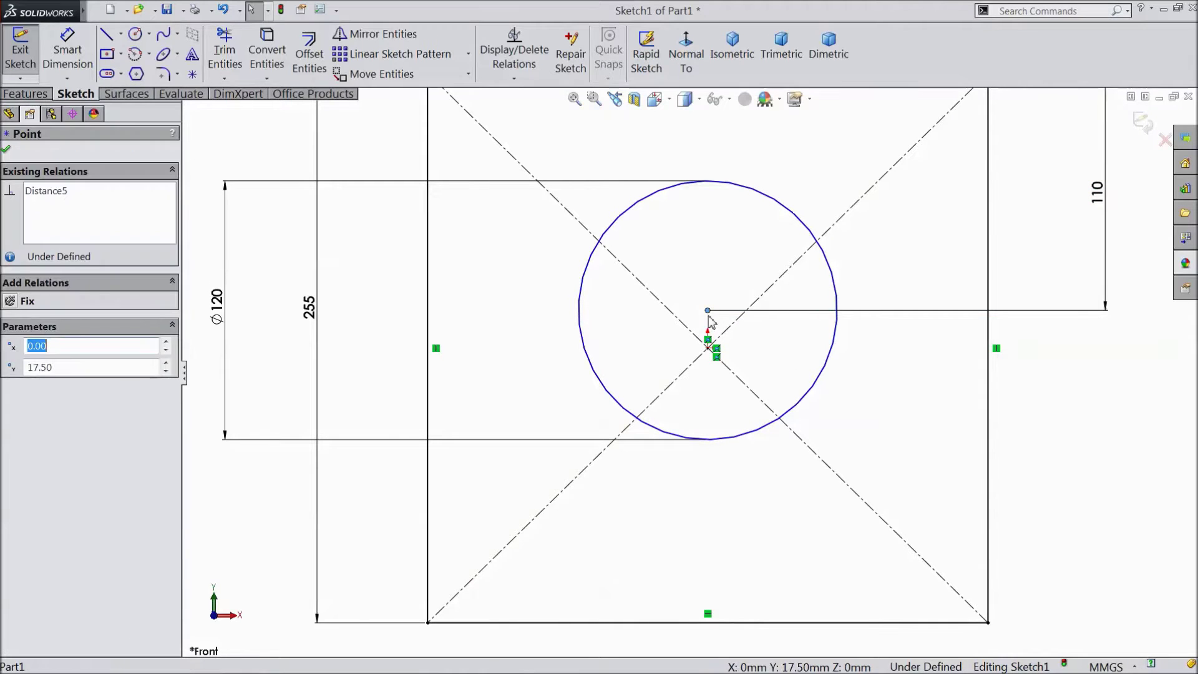
left_click(714, 353)
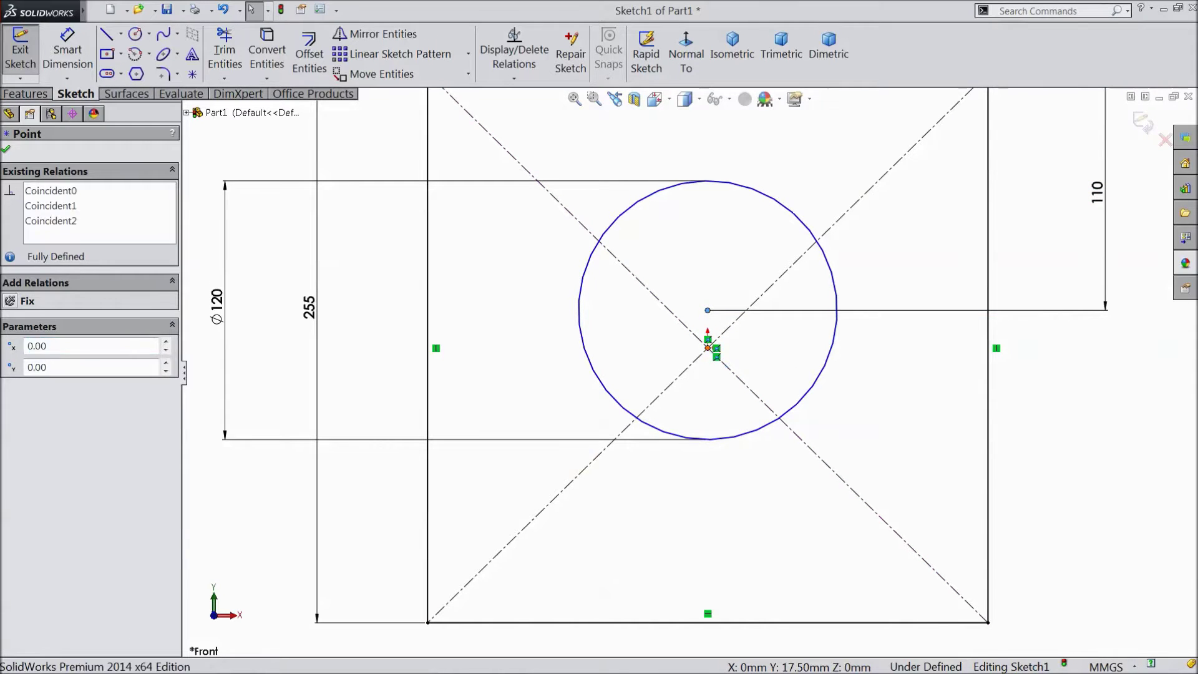
left_click(761, 303)
left_click(7, 151)
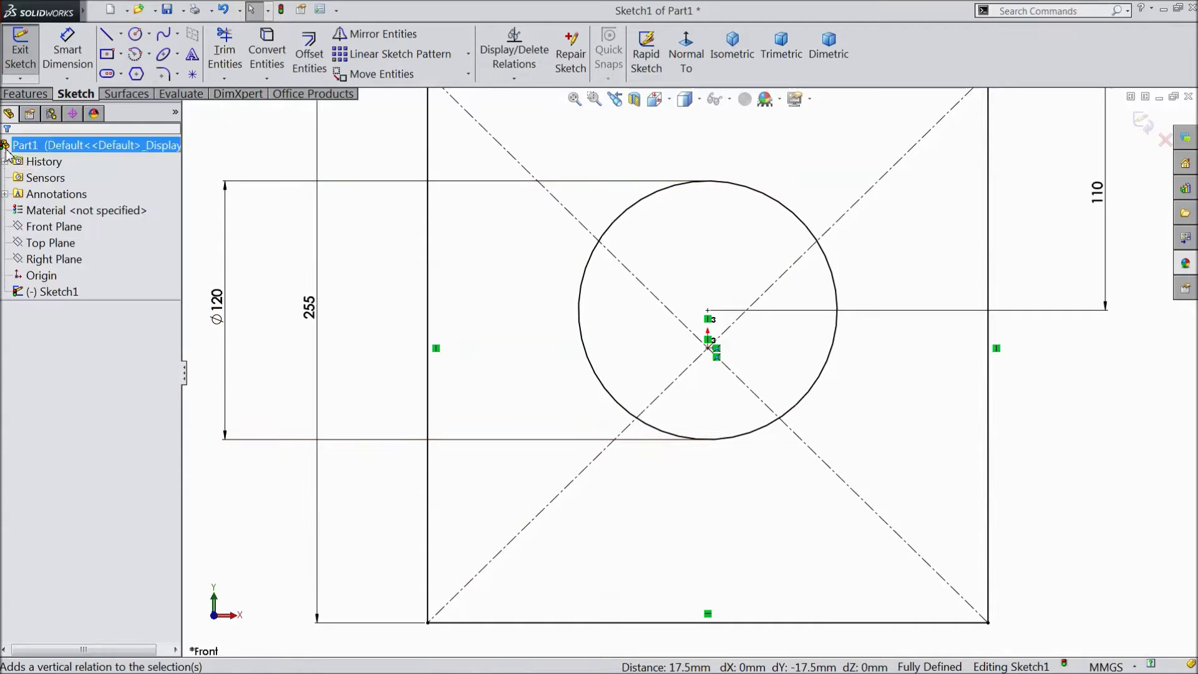
left_click(27, 94)
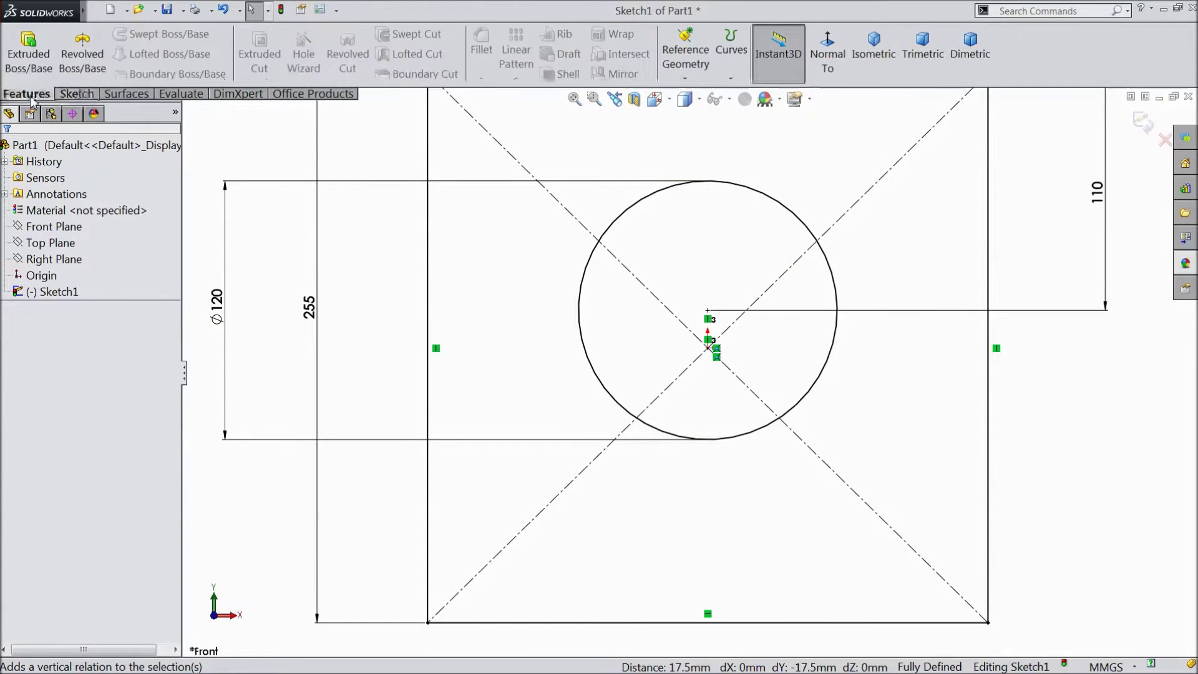
- Extrude the sketch 8 mm in the reversed direction into a plate with a hole
left_click(29, 56)
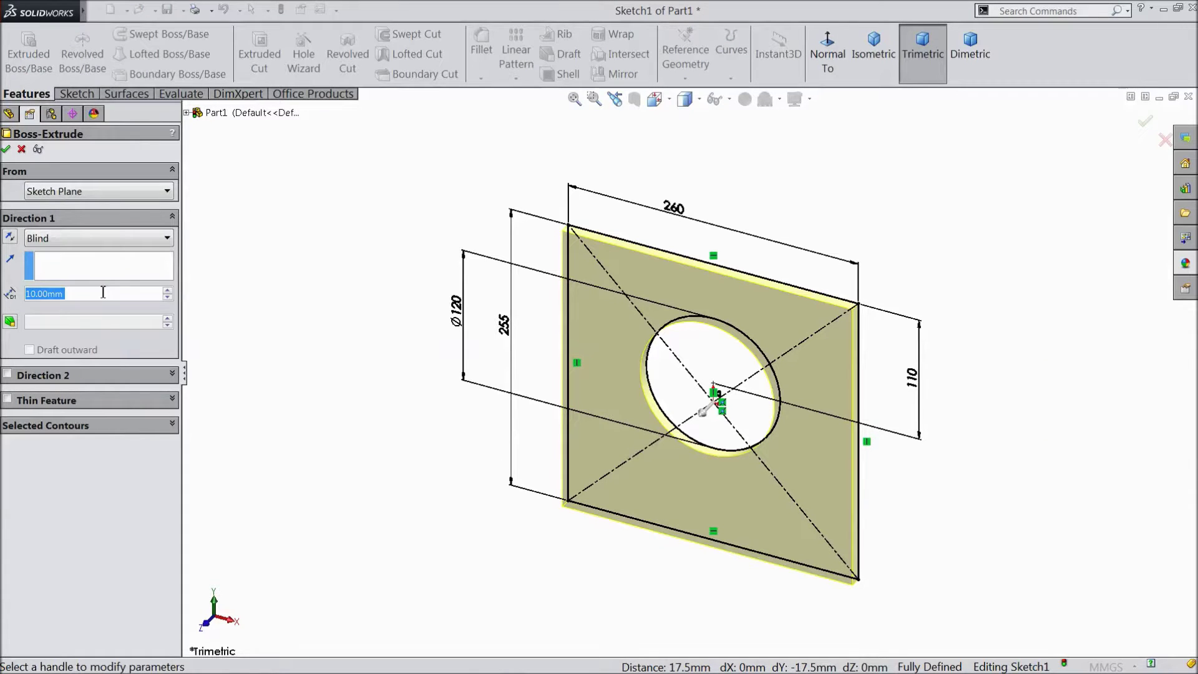
type("8")
left_click(11, 238)
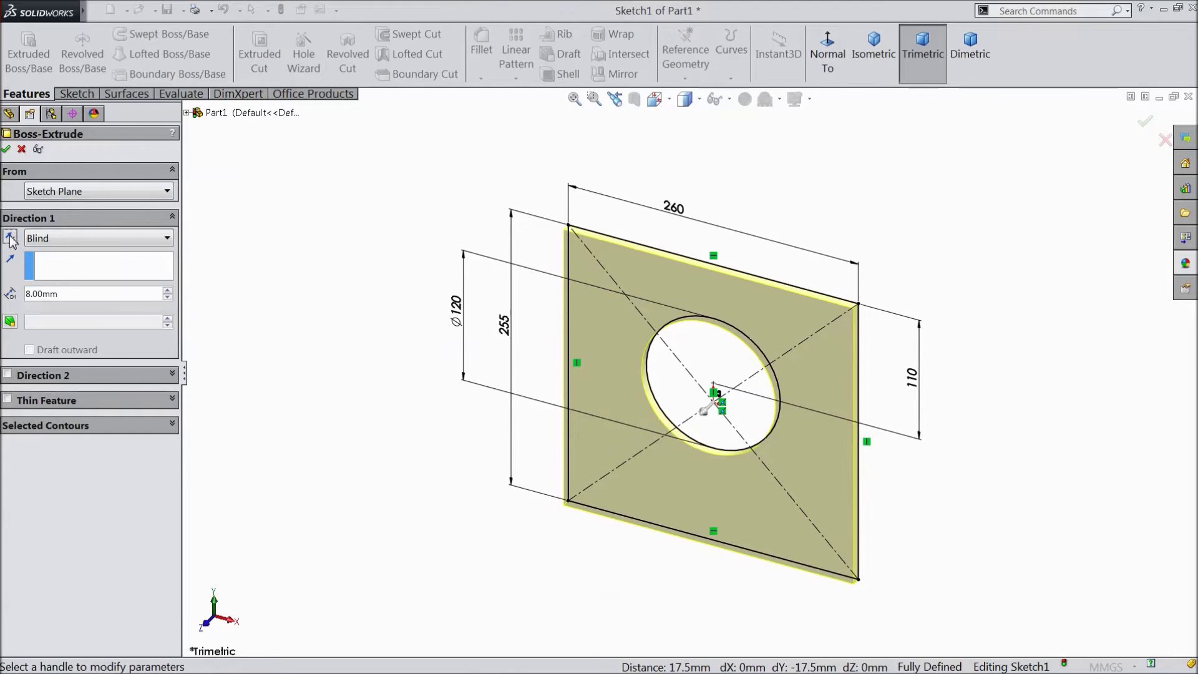
left_click(11, 239)
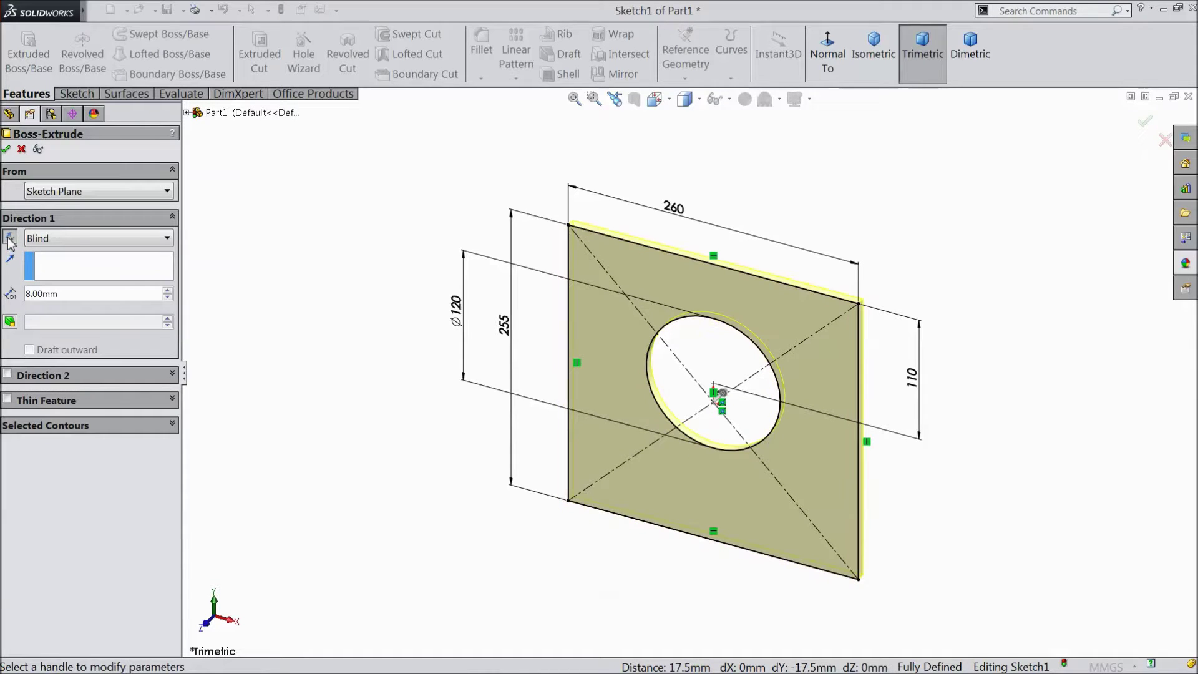
left_click(5, 148)
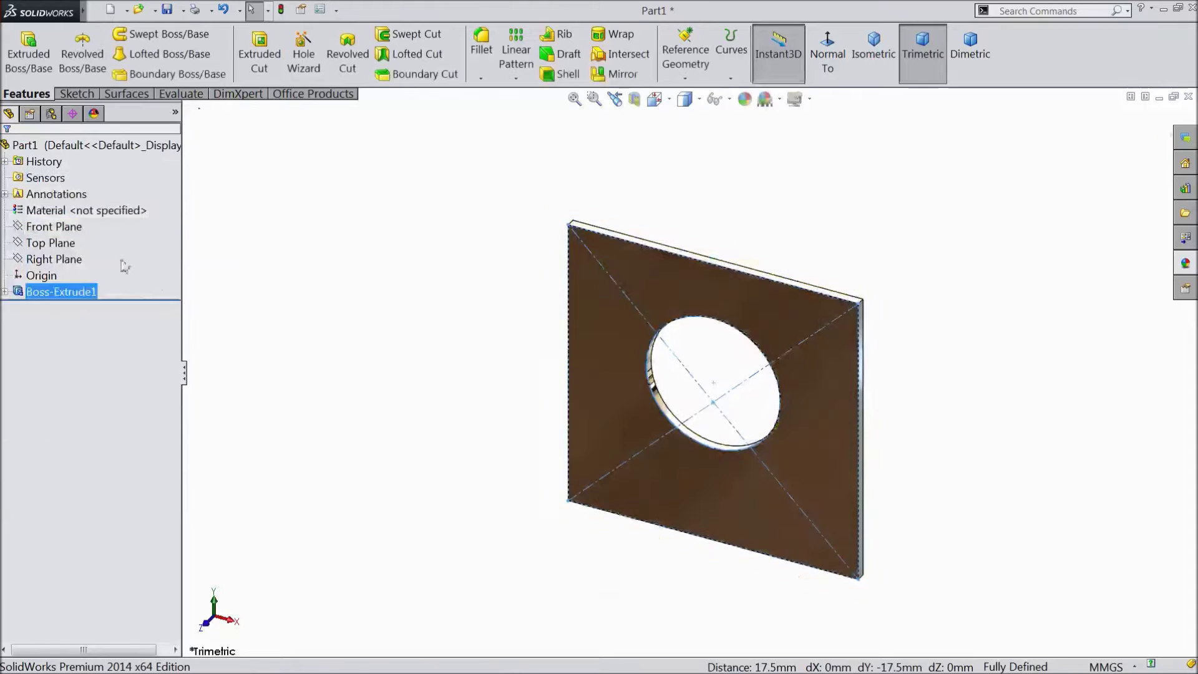
left_click(627, 413)
- Start a sketch on the plate's front face, viewed normal, and draw a center rectangle below it
left_click(686, 255)
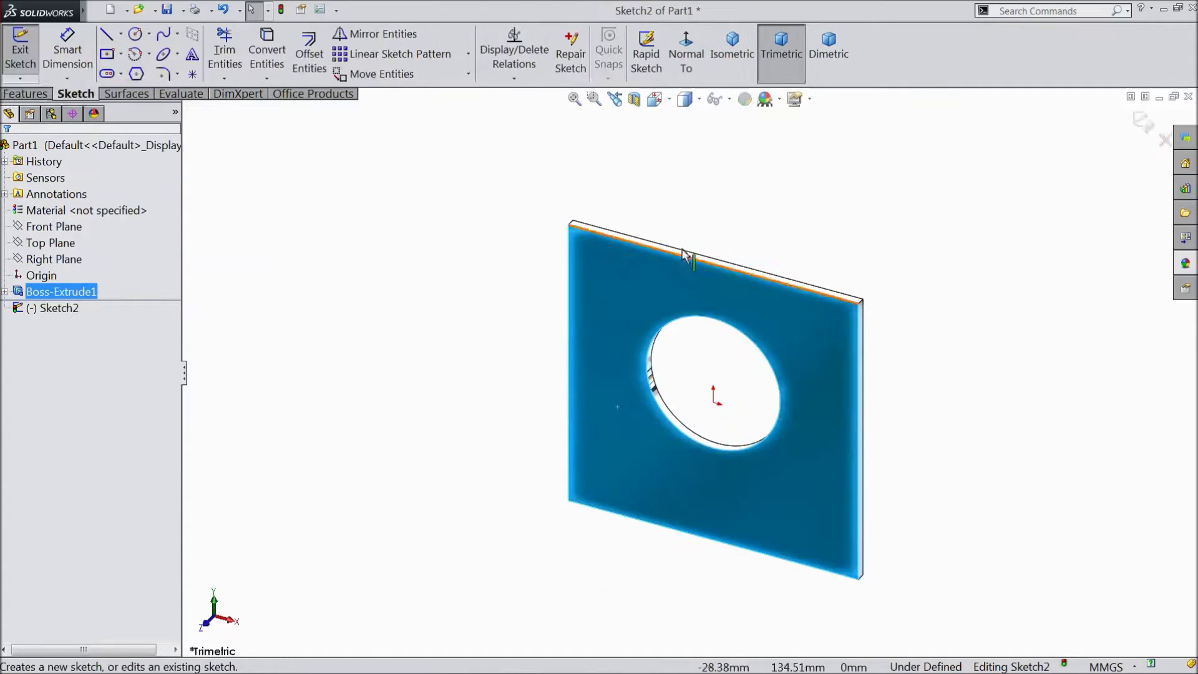
left_click(686, 51)
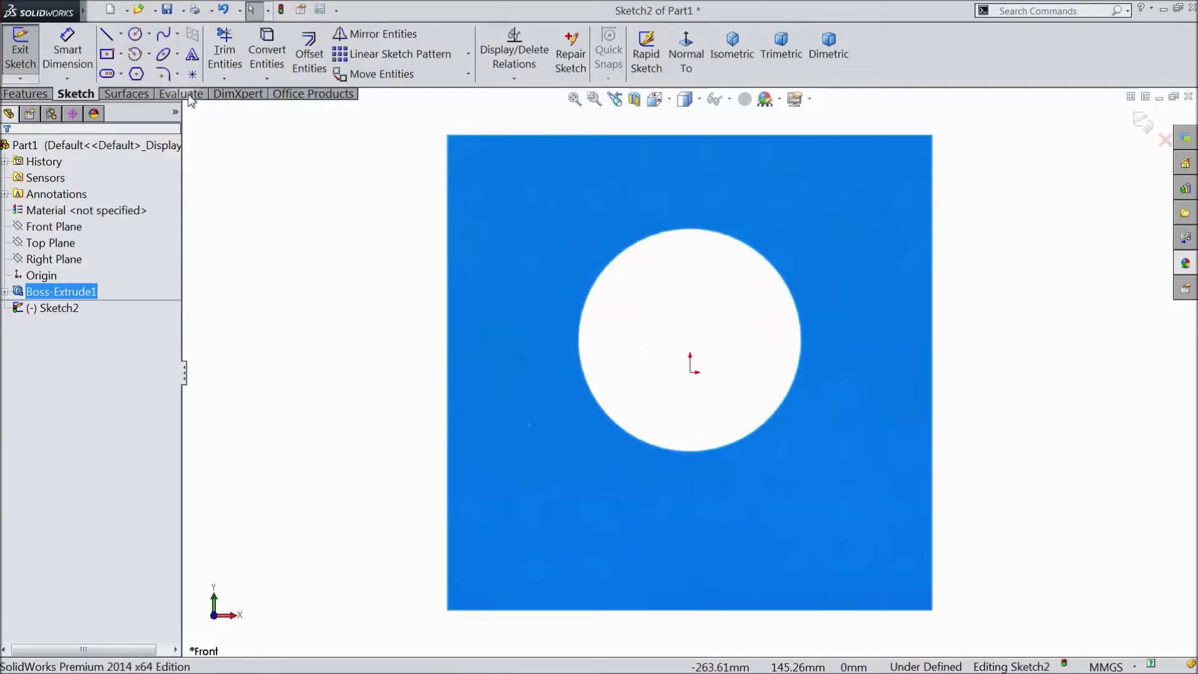
left_click(109, 54)
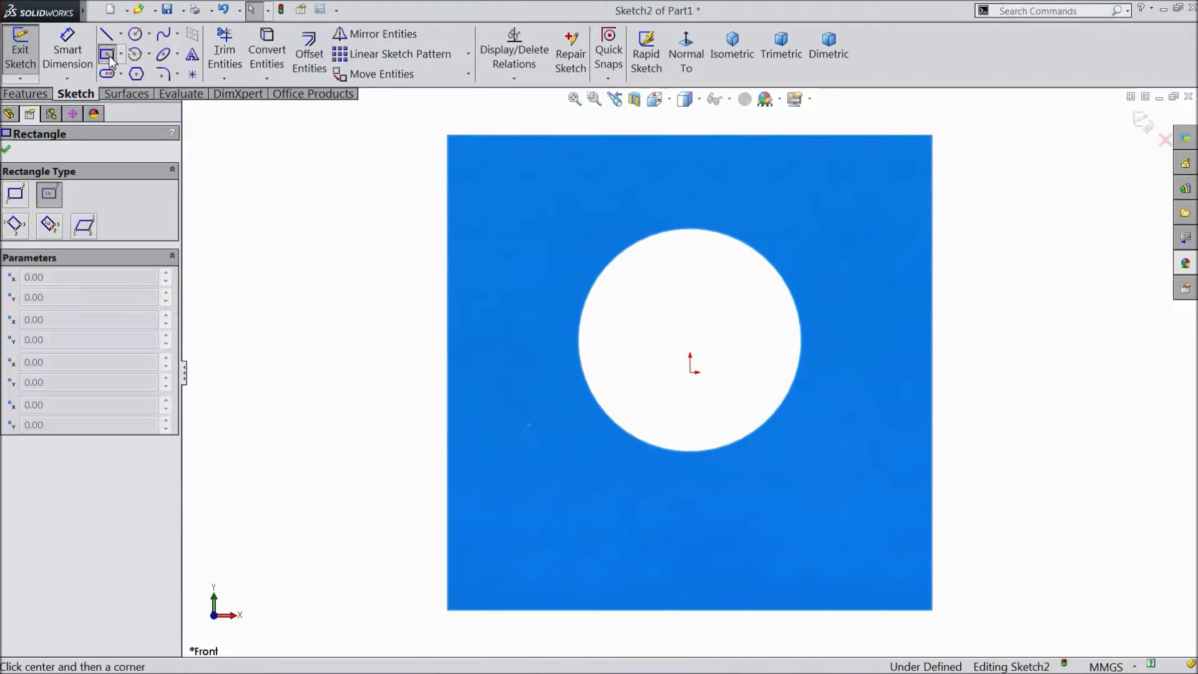
scroll(690, 510, "down", 2)
scroll(745, 545, "up", 1)
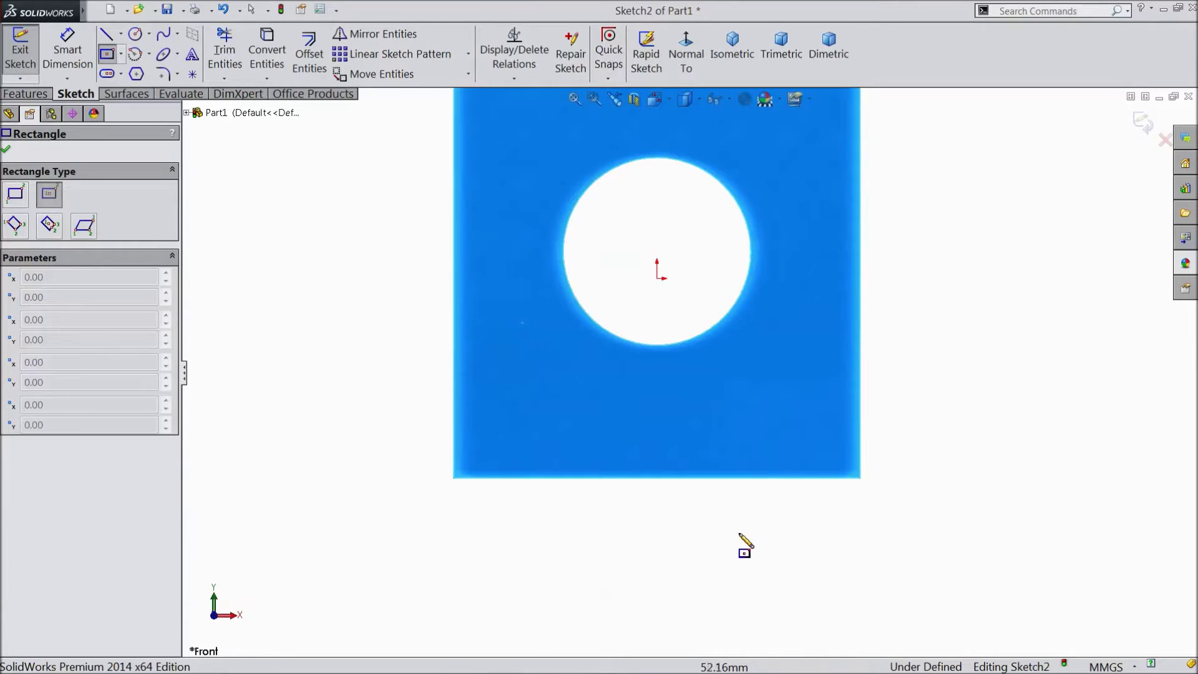
left_click(662, 586)
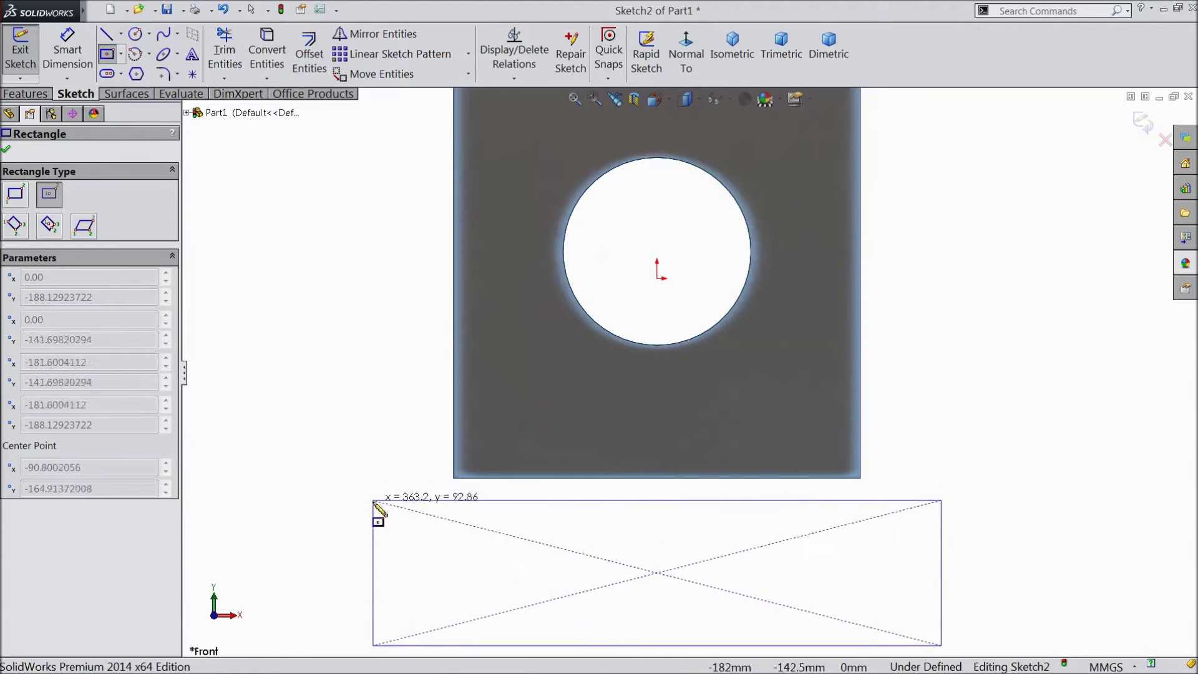
left_click(373, 524)
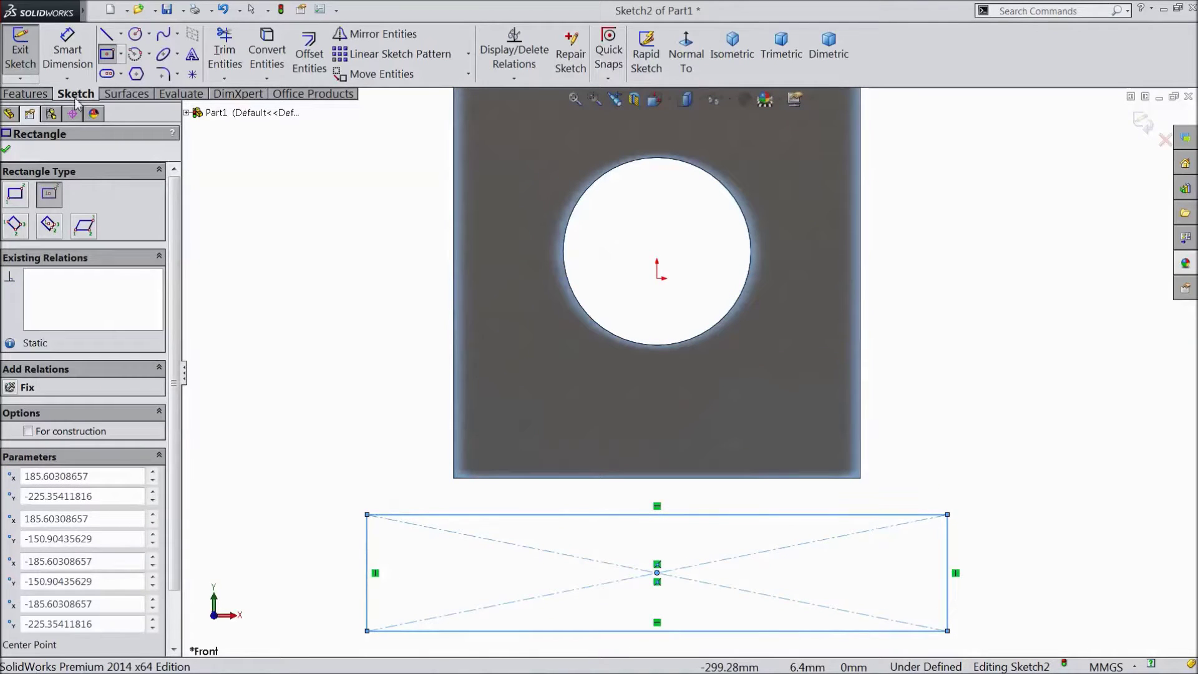
- Dimension the new rectangle 315 mm wide and 70 mm tall
left_click(68, 48)
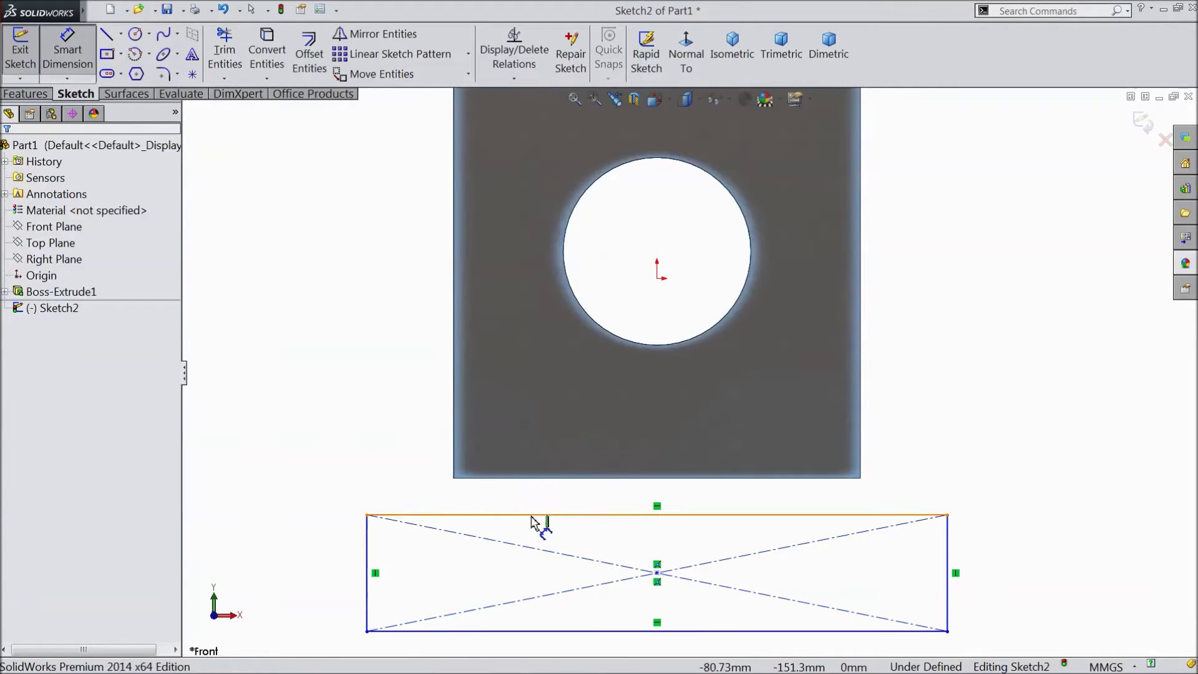
left_click(617, 588)
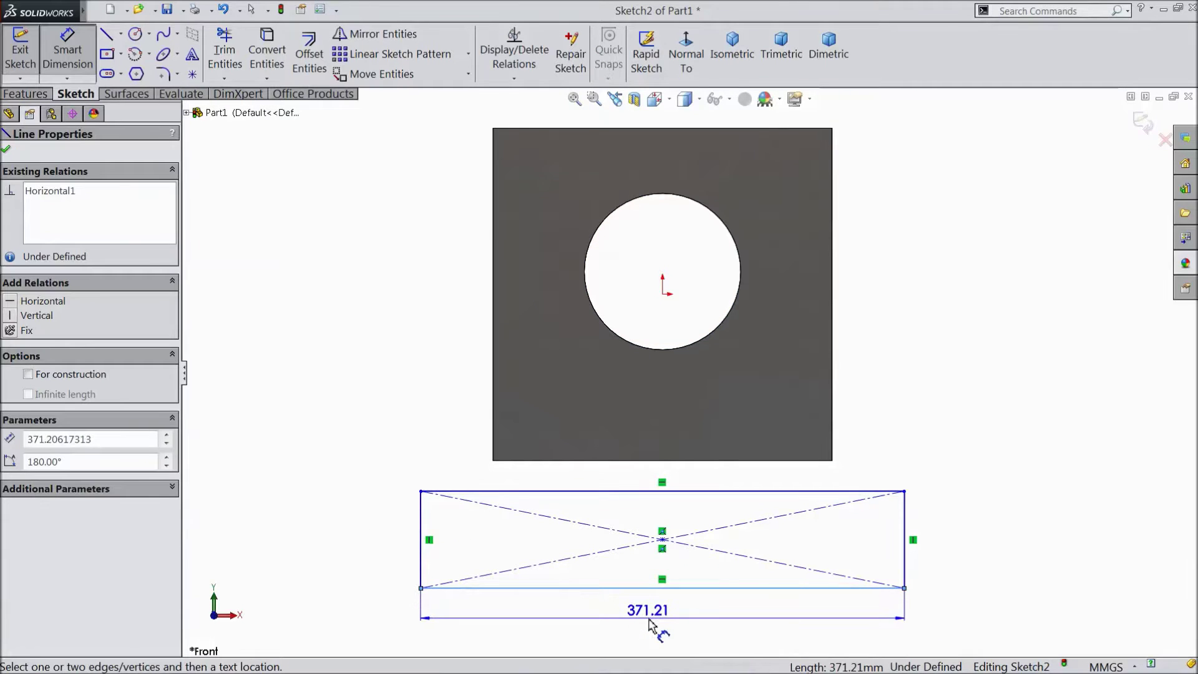
left_click(652, 627)
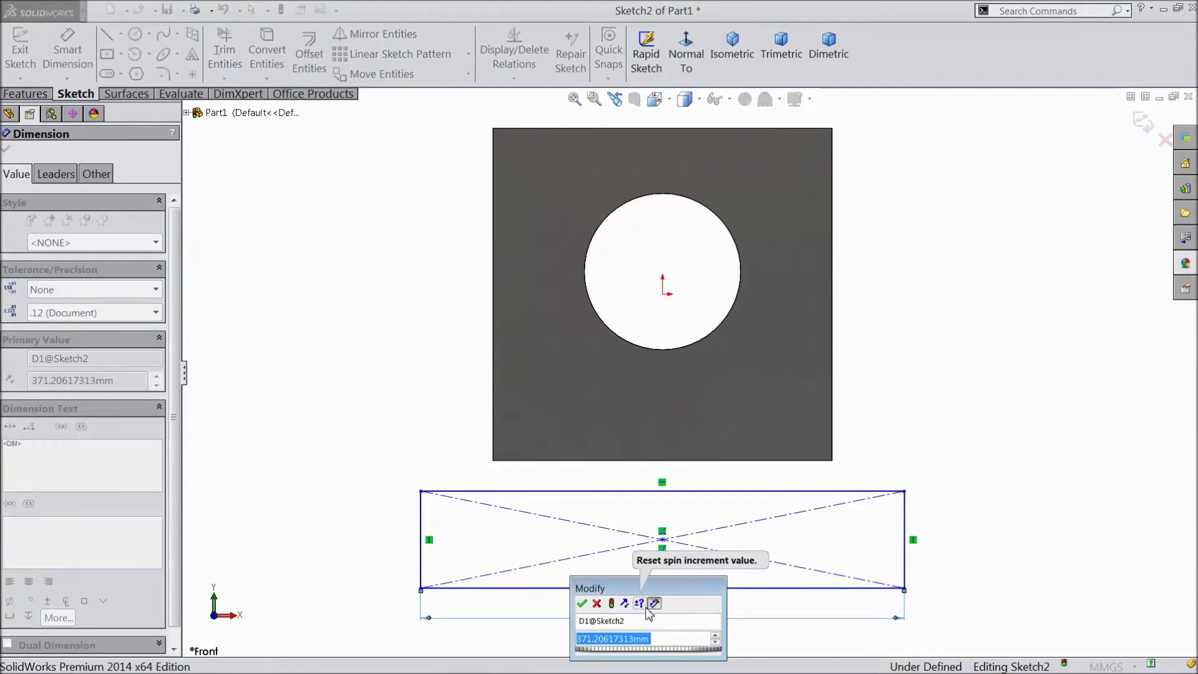
type("315")
left_click(582, 604)
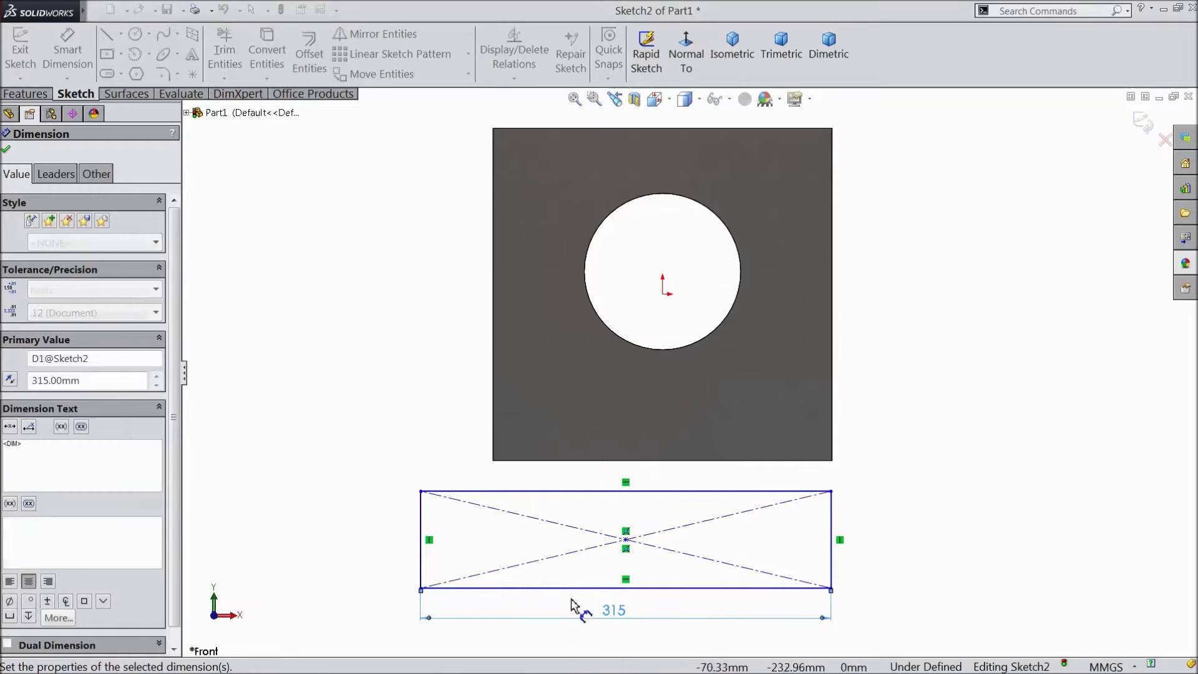
left_click(421, 529)
left_click(384, 554)
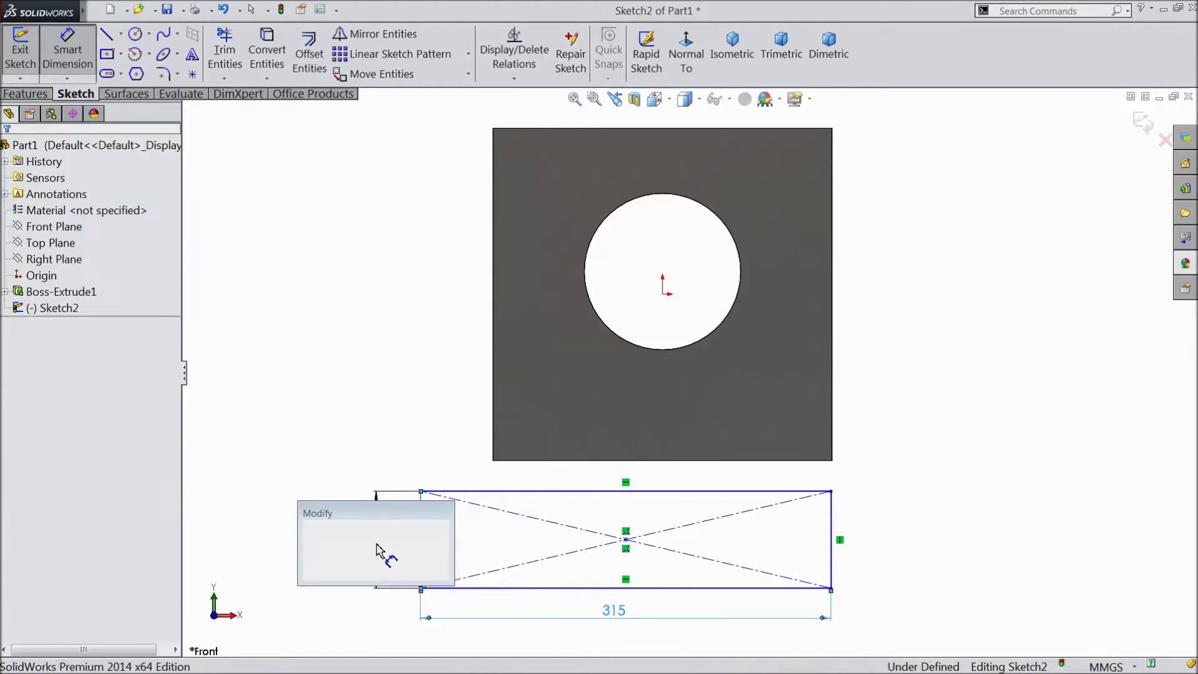
type("70")
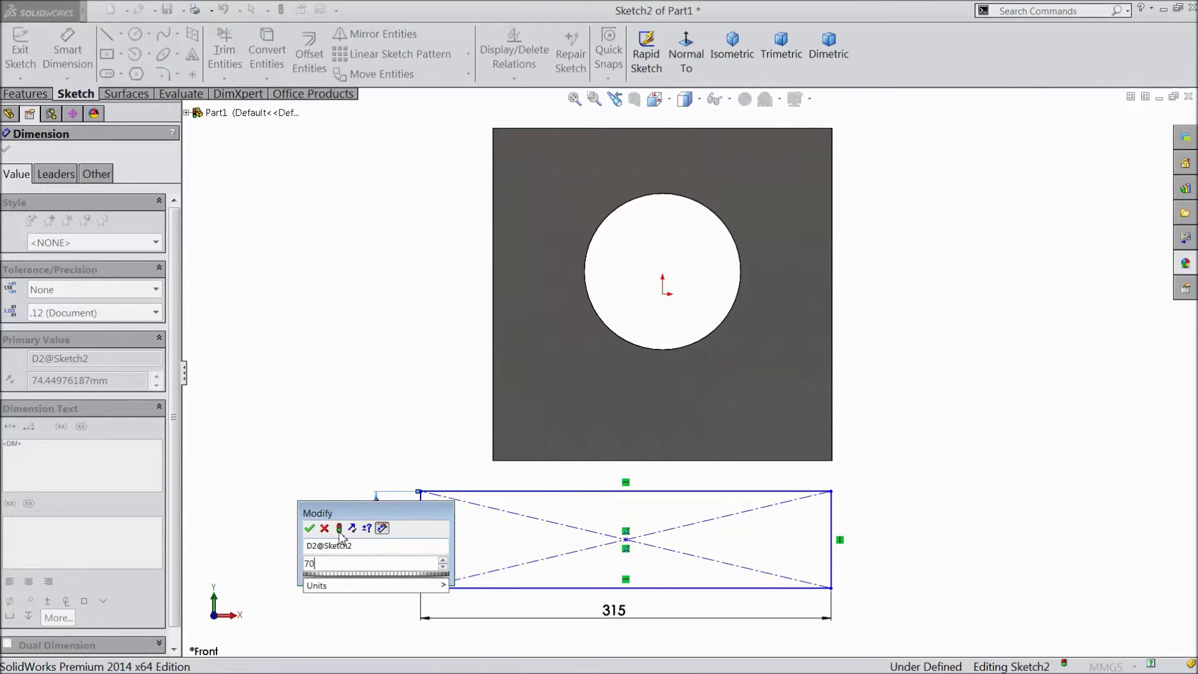
left_click(310, 529)
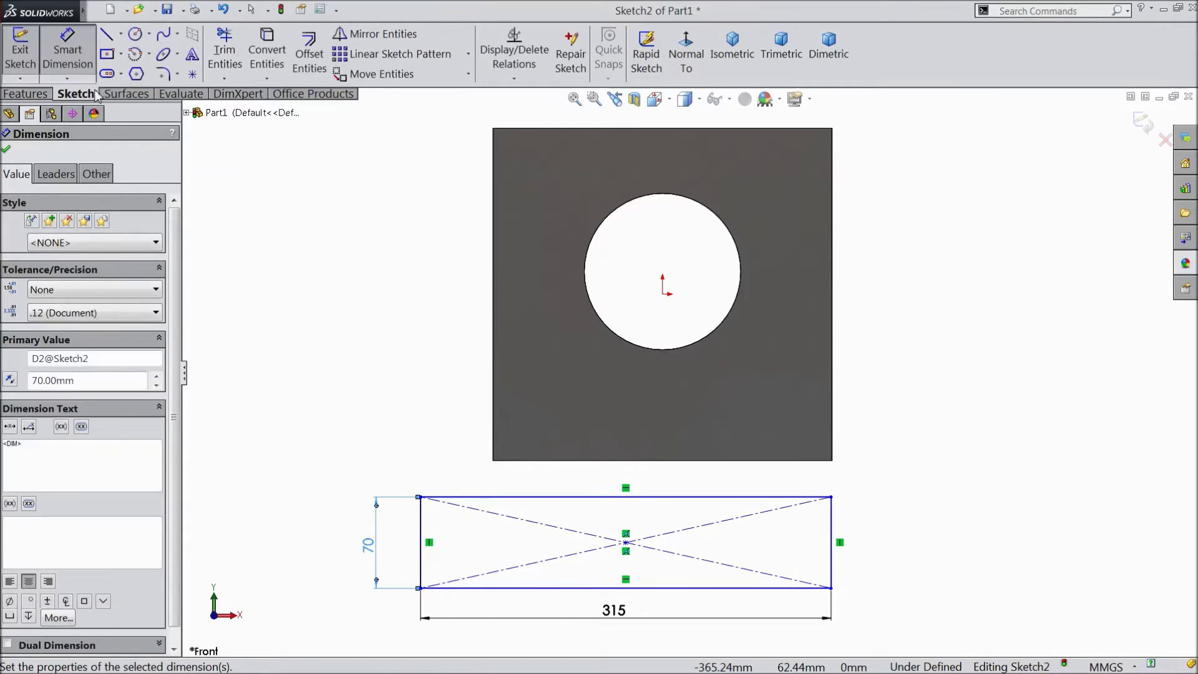
key("Escape")
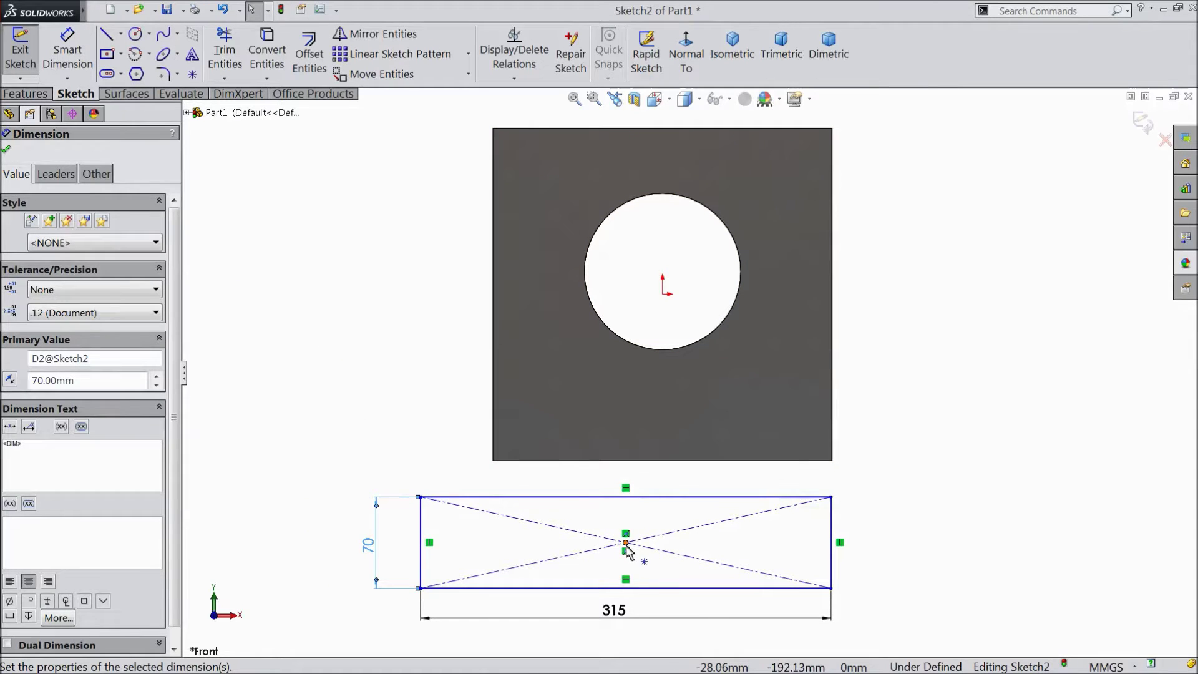
left_click(626, 548)
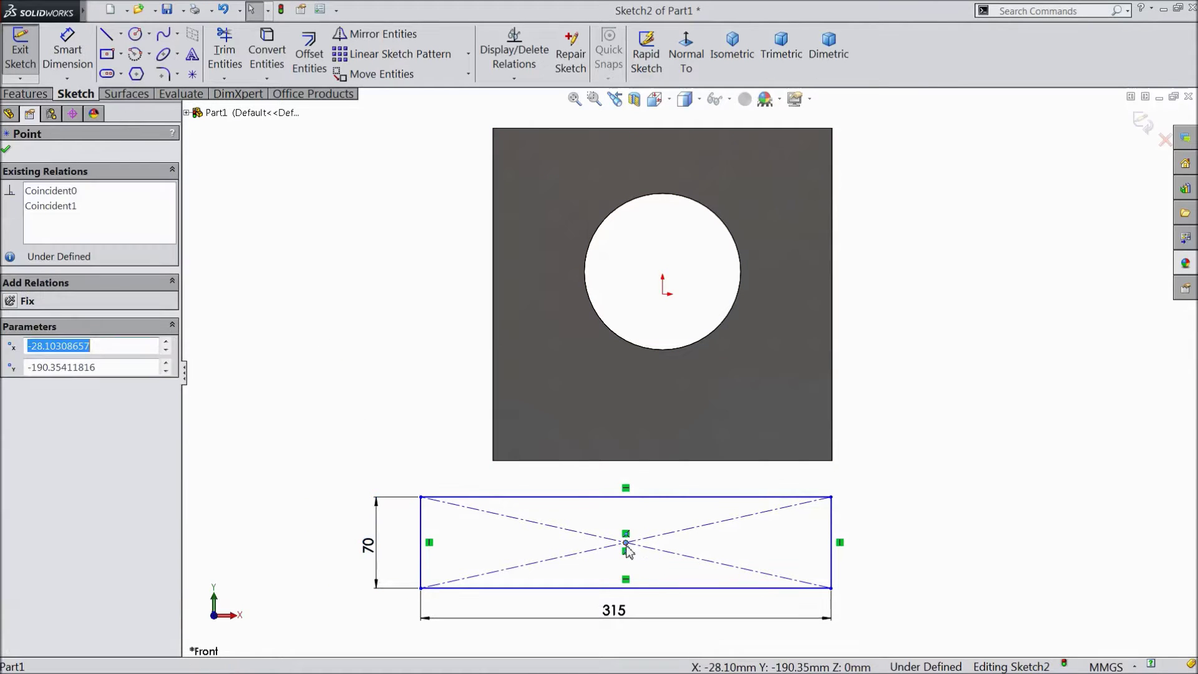
- Align the rectangle centre vertically with the origin and make its top line collinear with the plate's bottom edge
left_click(664, 297, "ctrl")
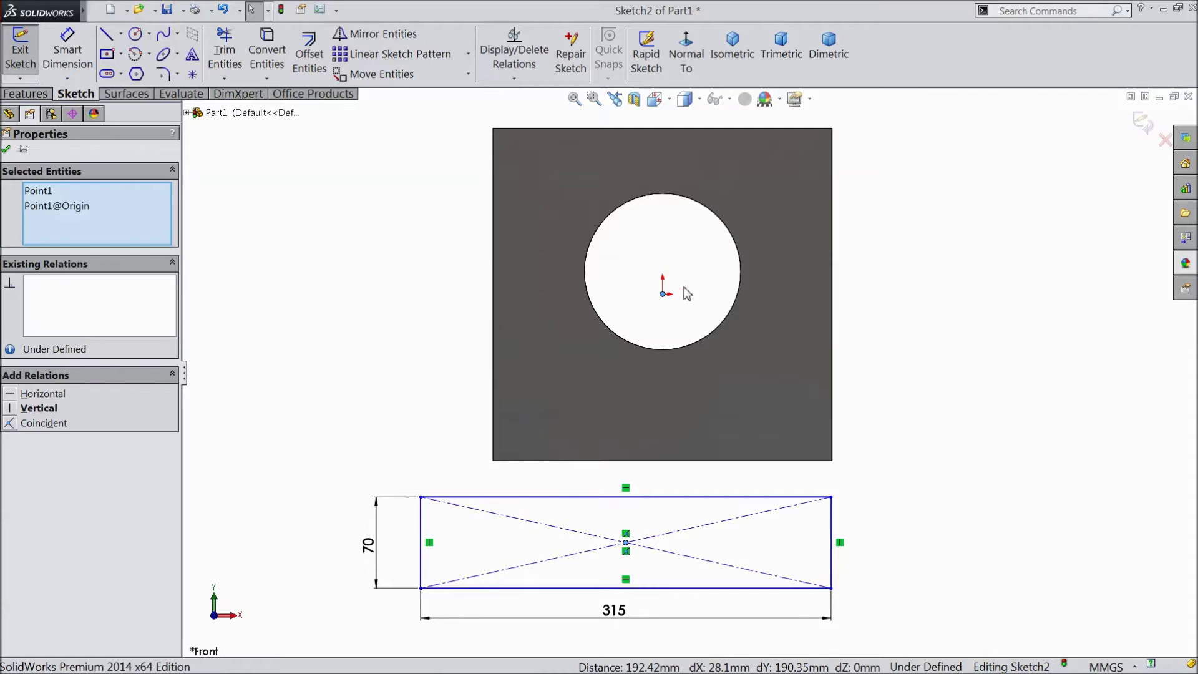
left_click(716, 243)
left_click(688, 498)
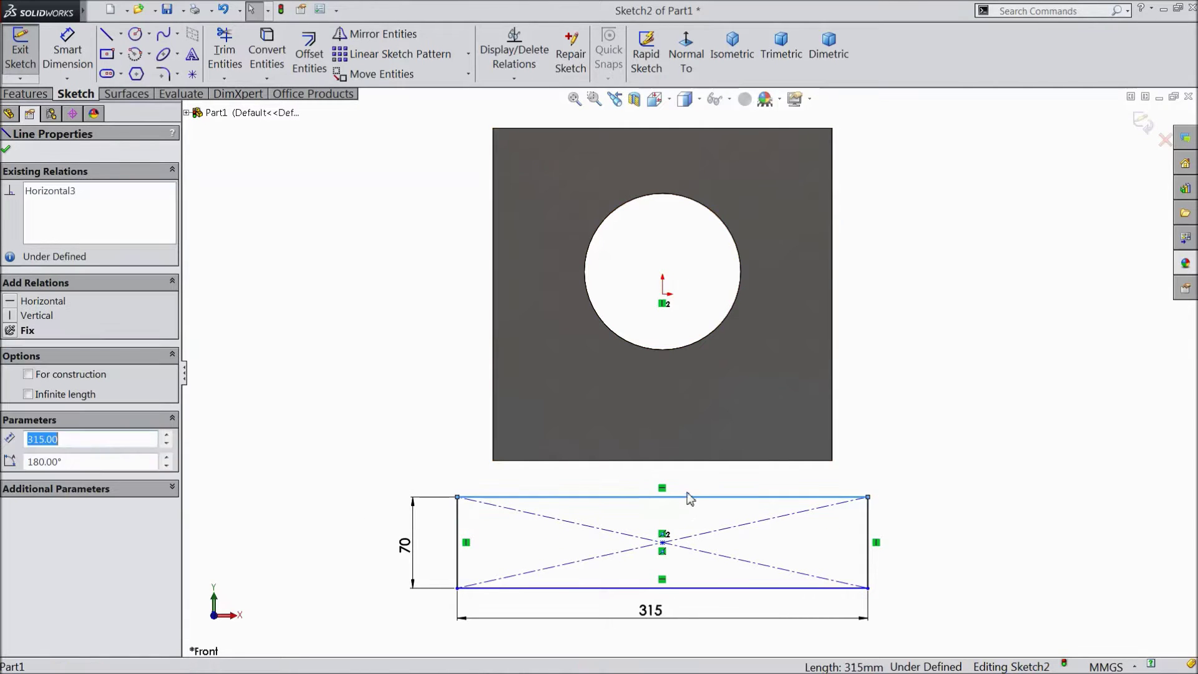
left_click(693, 459, "ctrl")
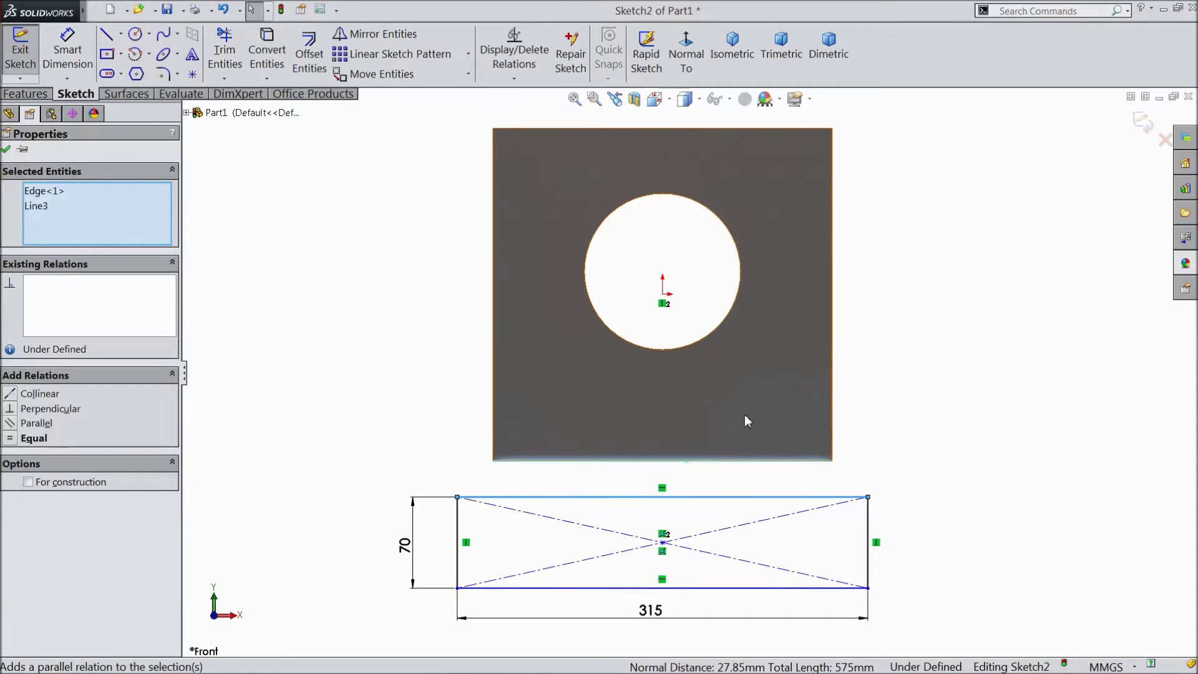
left_click(722, 410)
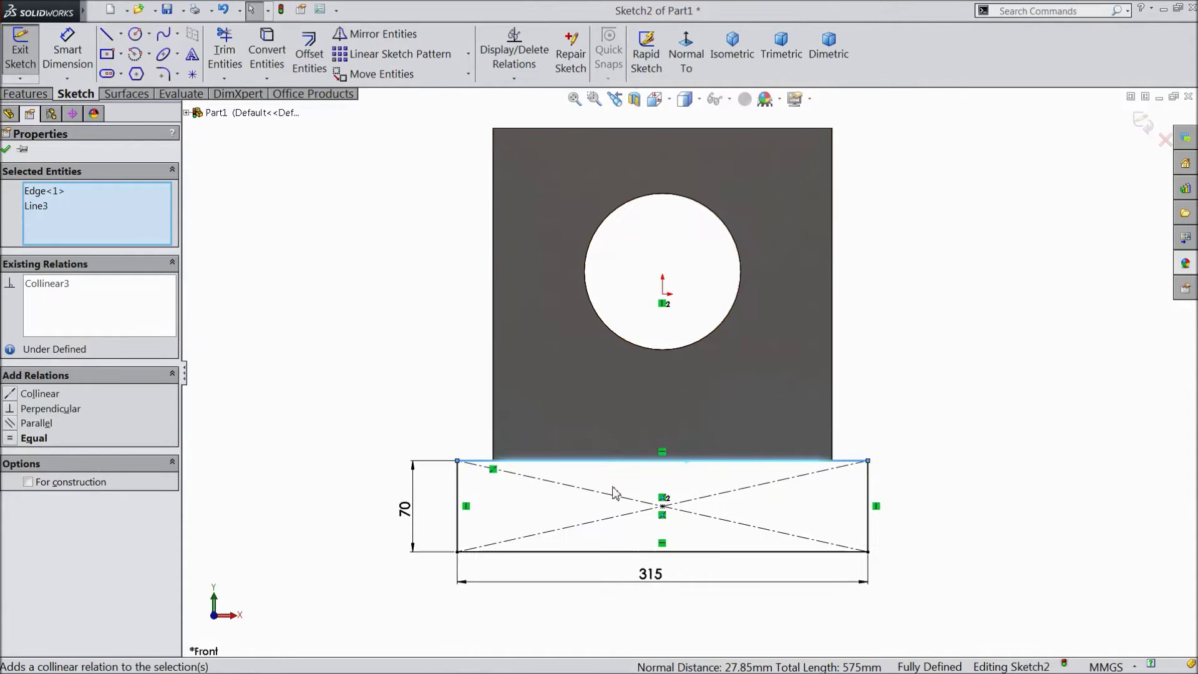
- Draw three center rectangles for the middle, left and right slots inside the base
left_click(107, 54)
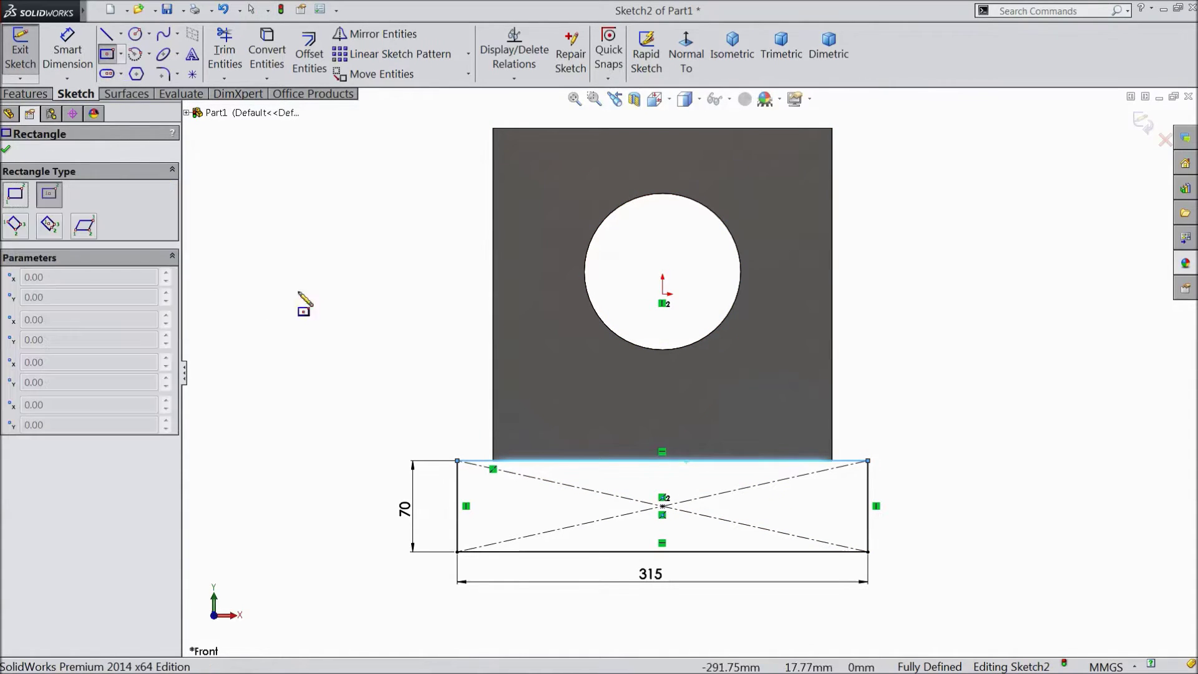
left_click(665, 507)
left_click(593, 487)
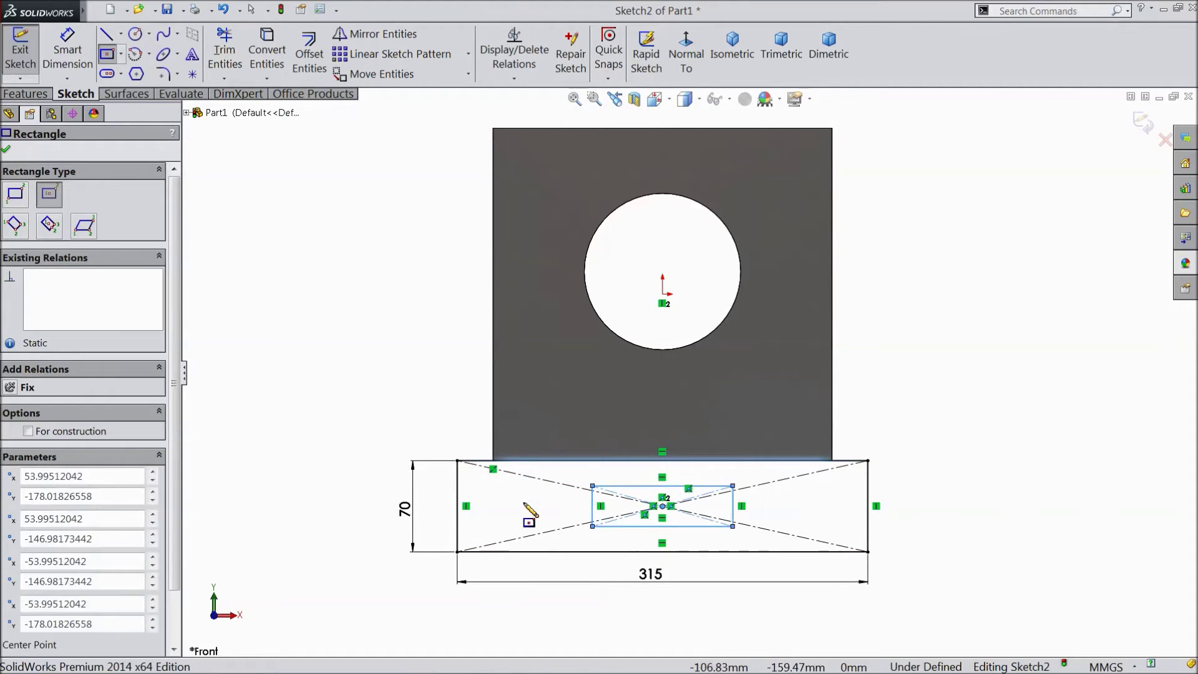
left_click(523, 503)
left_click(564, 517)
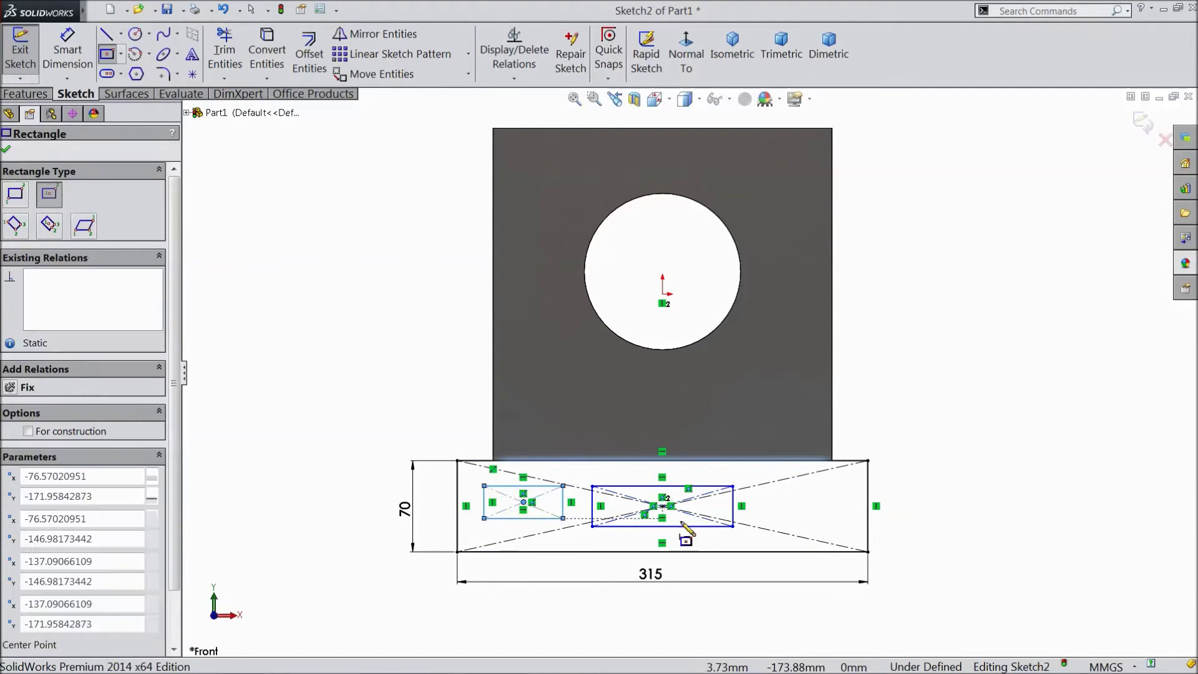
left_click(817, 506)
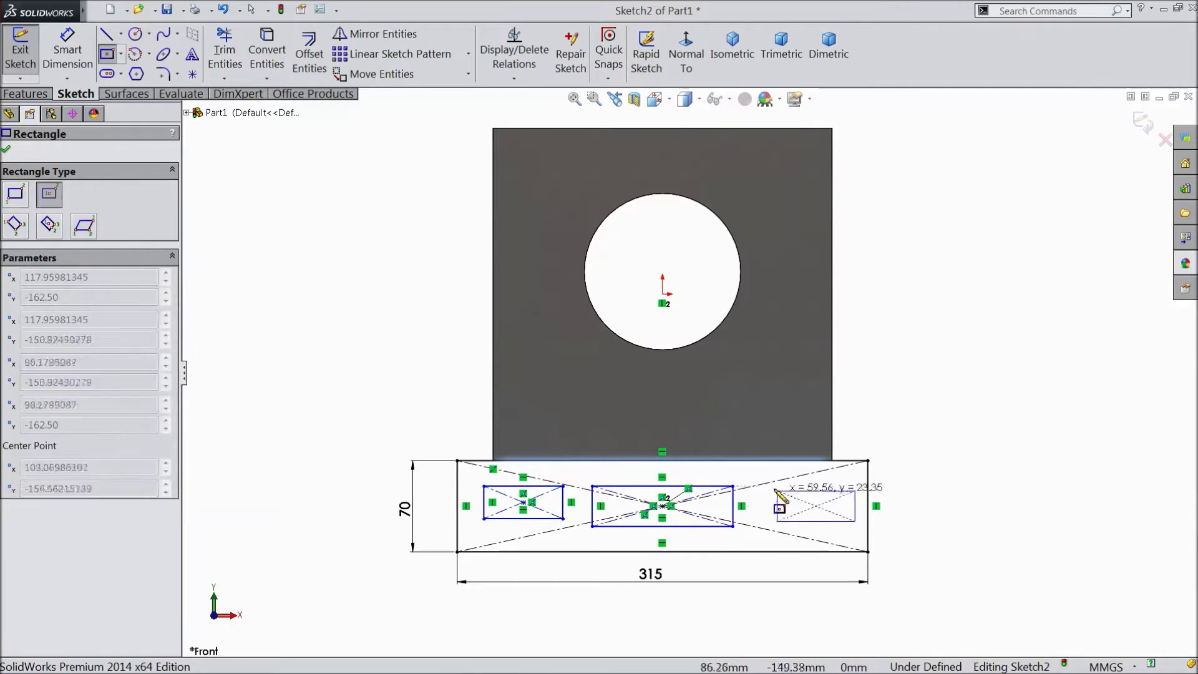
left_click(775, 487)
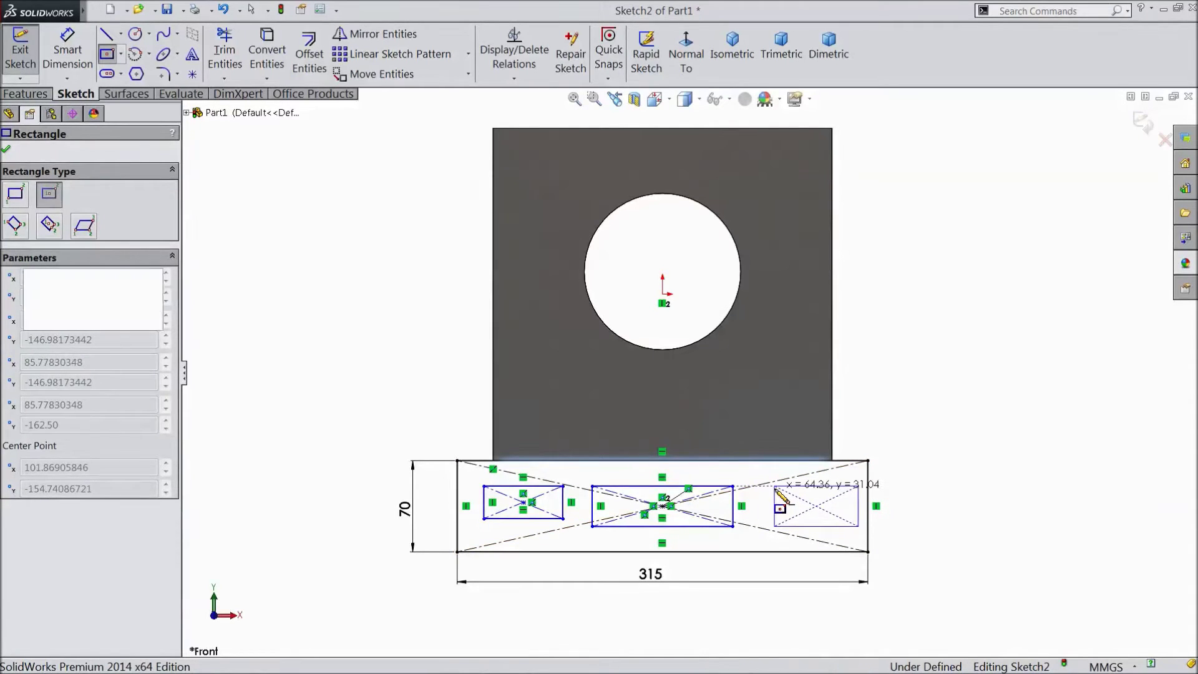
scroll(750, 536, "down", 2)
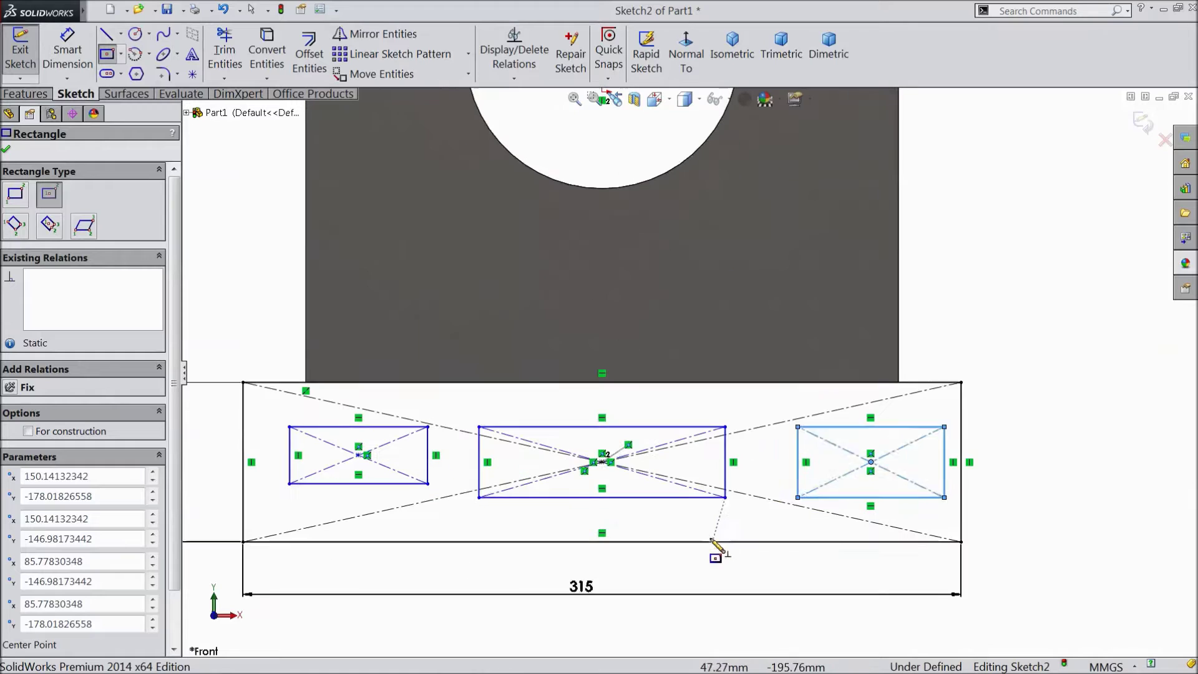
- Dimension the middle slot 30 mm tall and 70 mm wide
left_click(68, 52)
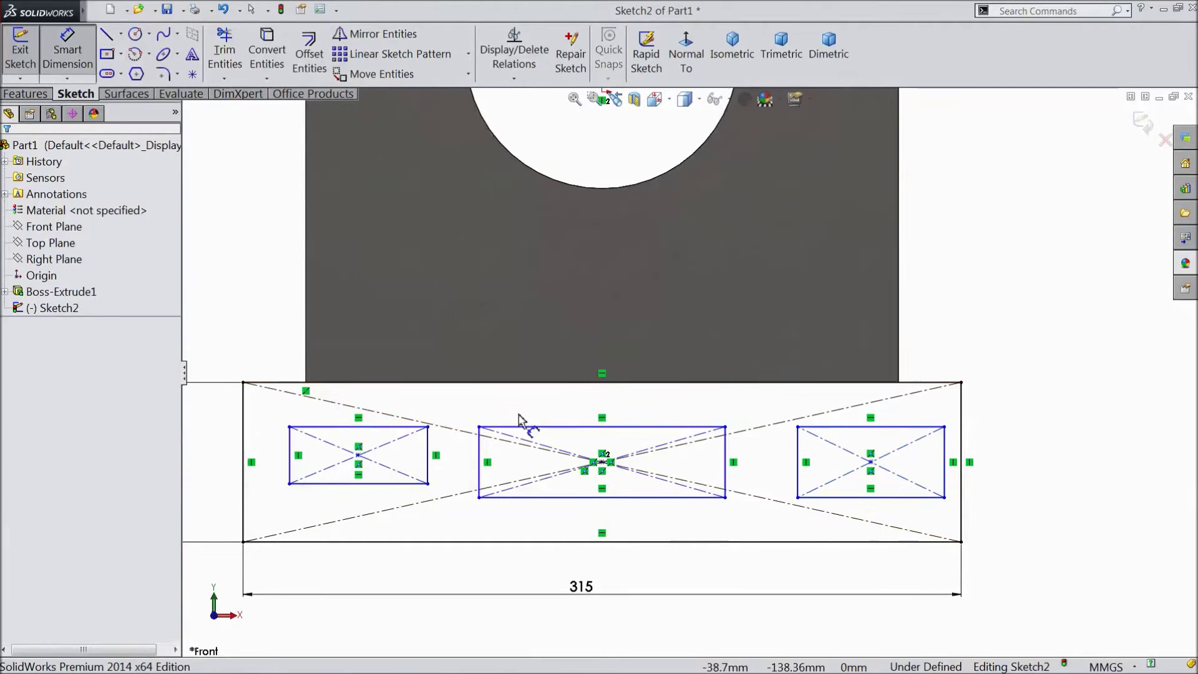
left_click(727, 464)
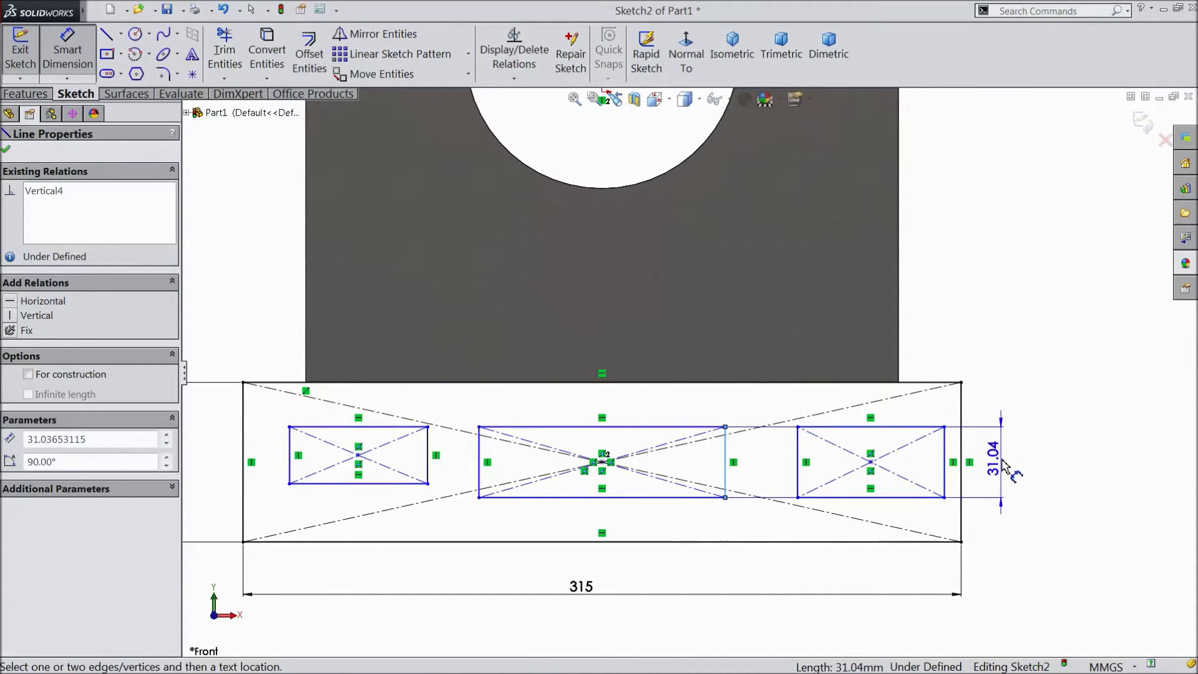
left_click(992, 458)
type("30")
left_click(936, 446)
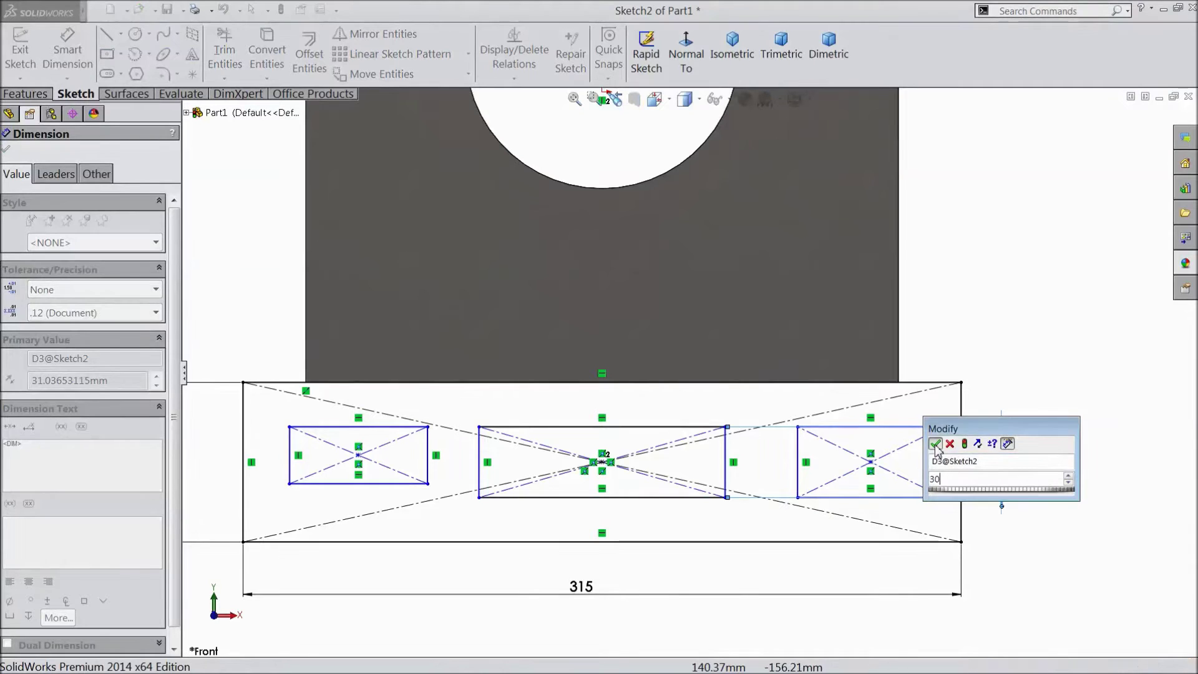
left_click(656, 409)
left_click(639, 415)
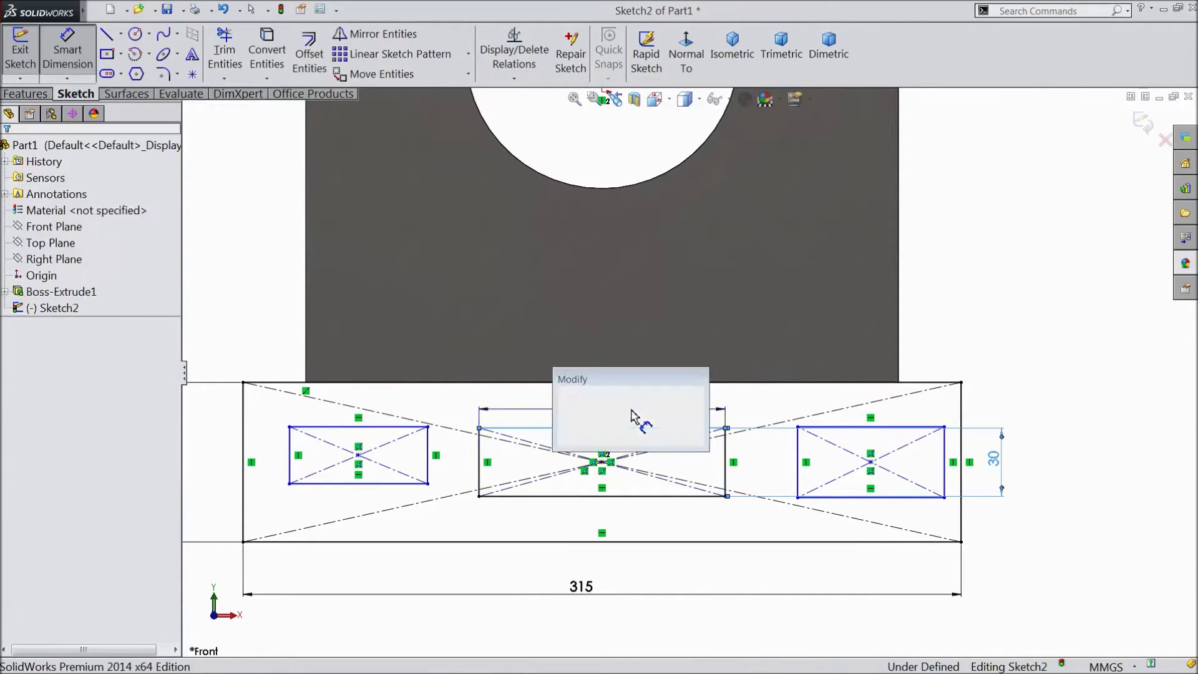
type("70")
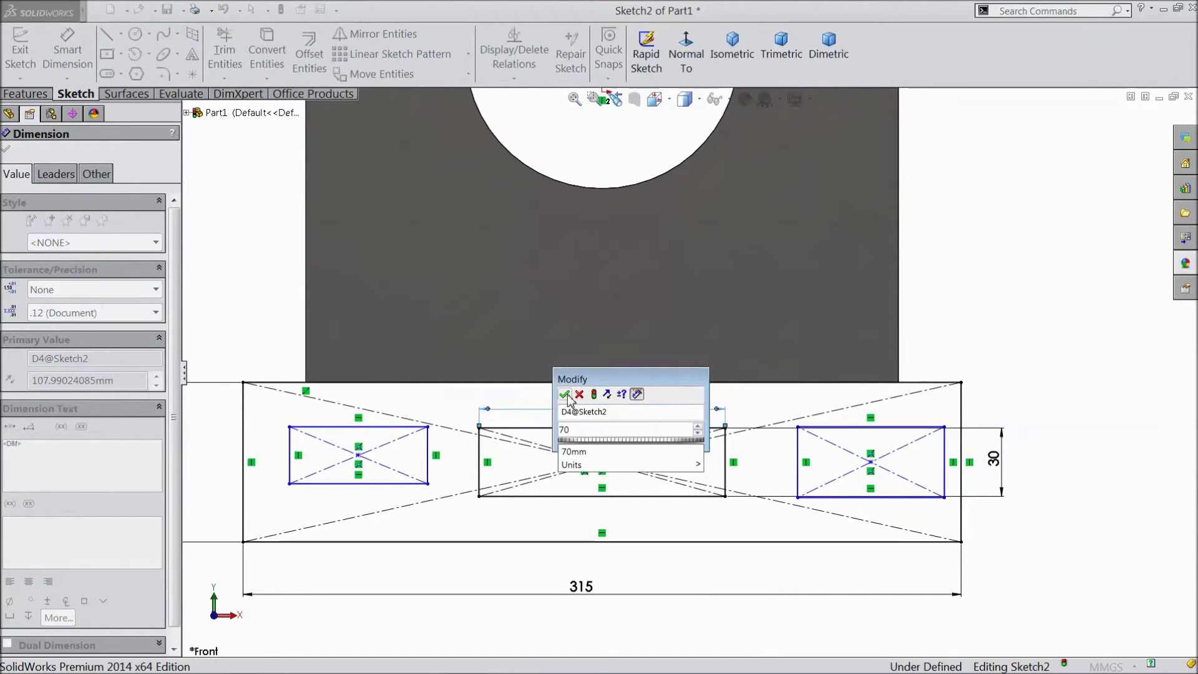
left_click(565, 395)
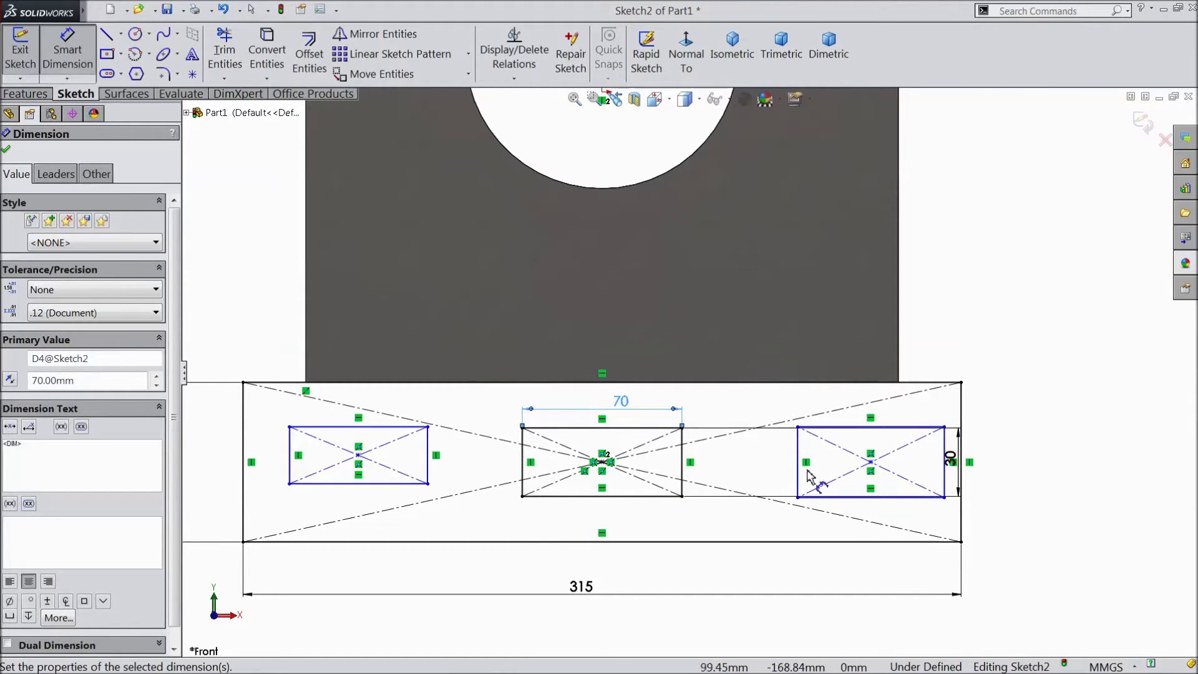
- Dimension the right slot 80 mm wide
left_click(846, 497)
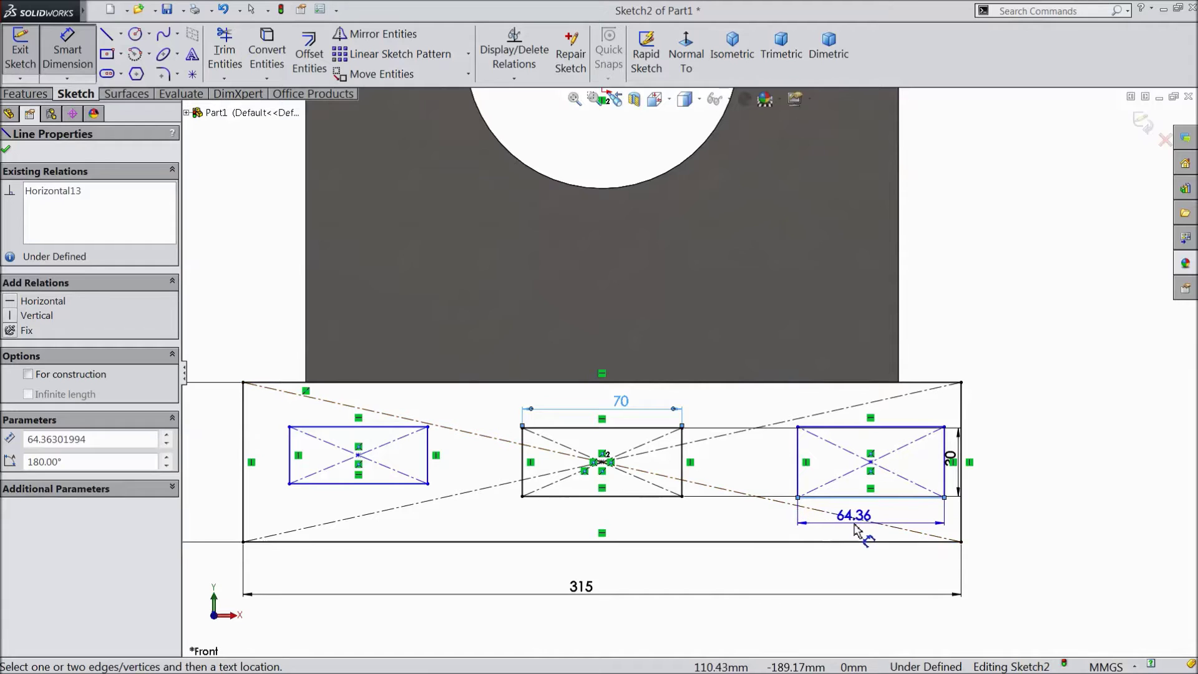
left_click(847, 524)
type("80")
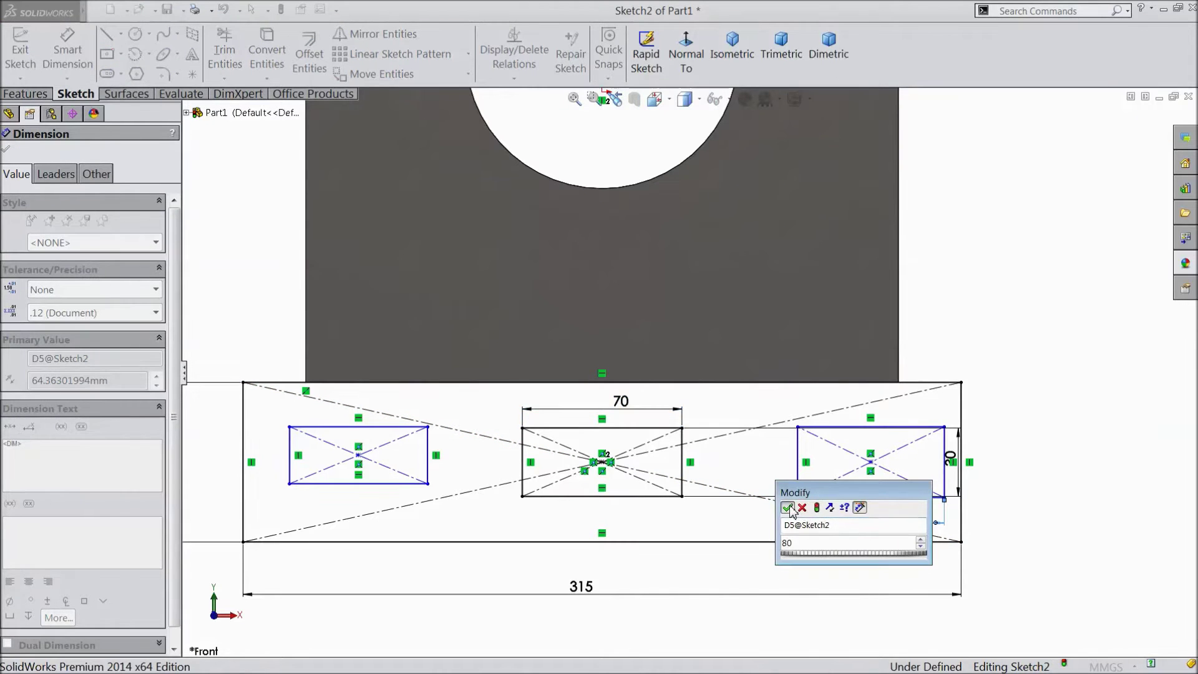
left_click(788, 508)
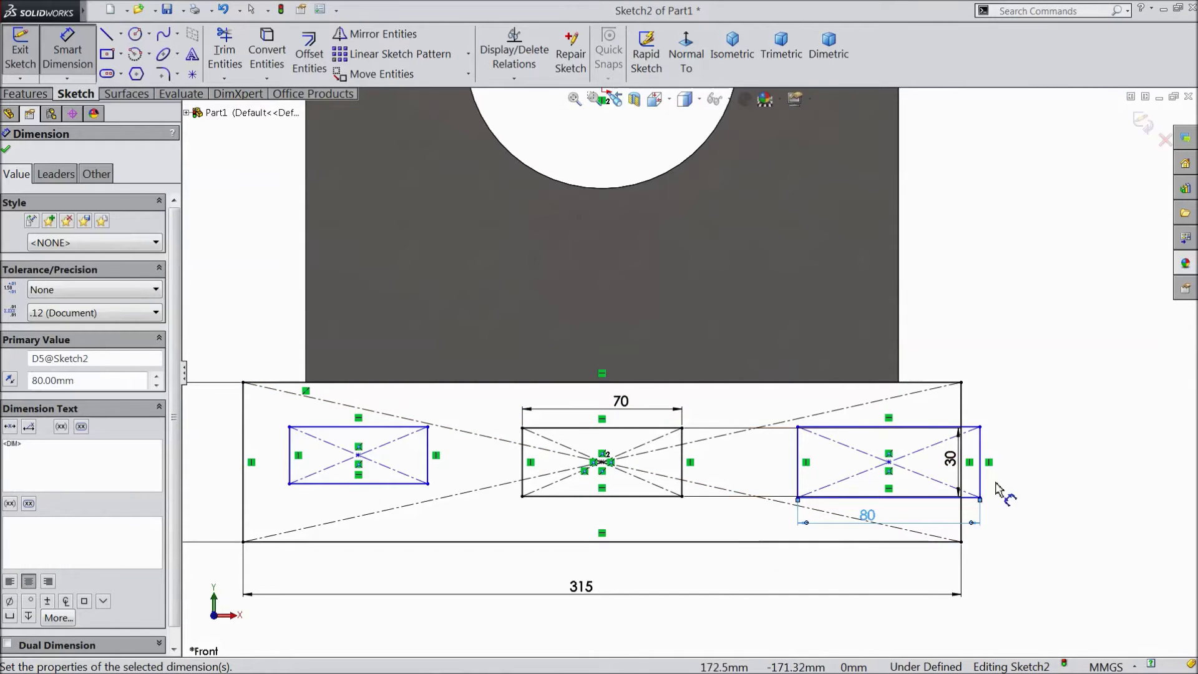
left_click(68, 51)
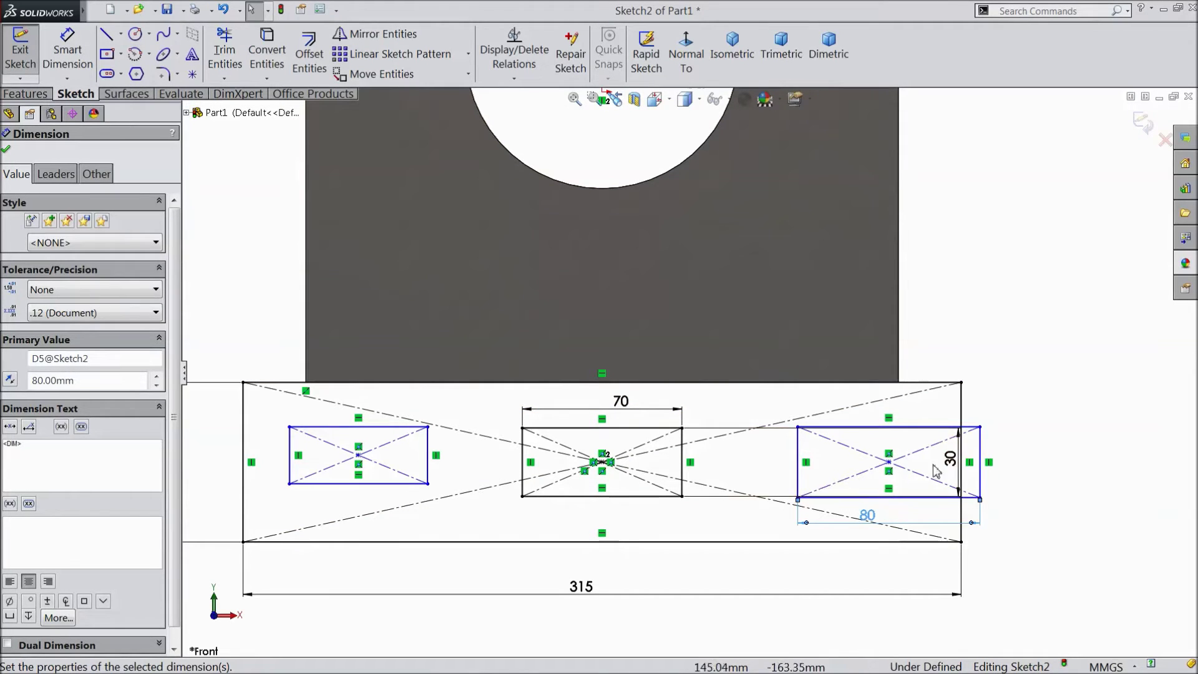
- Make the left slot's vertical and top edges equal to the right slot's
left_click(980, 465)
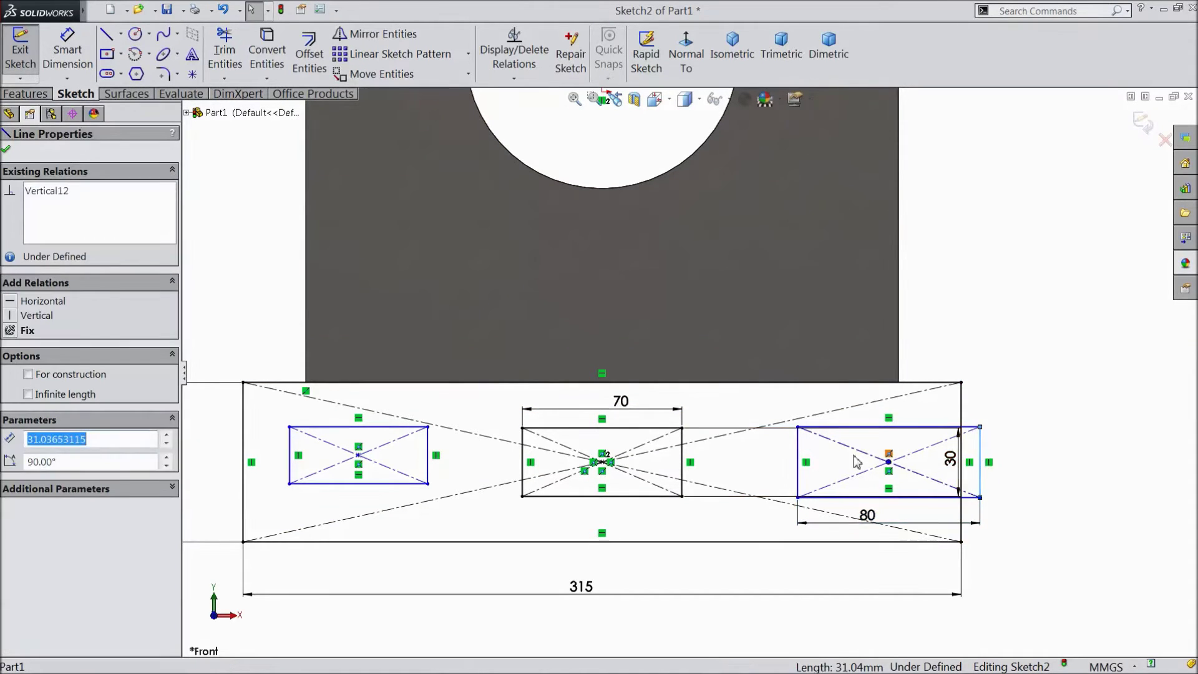
left_click(429, 456, "ctrl")
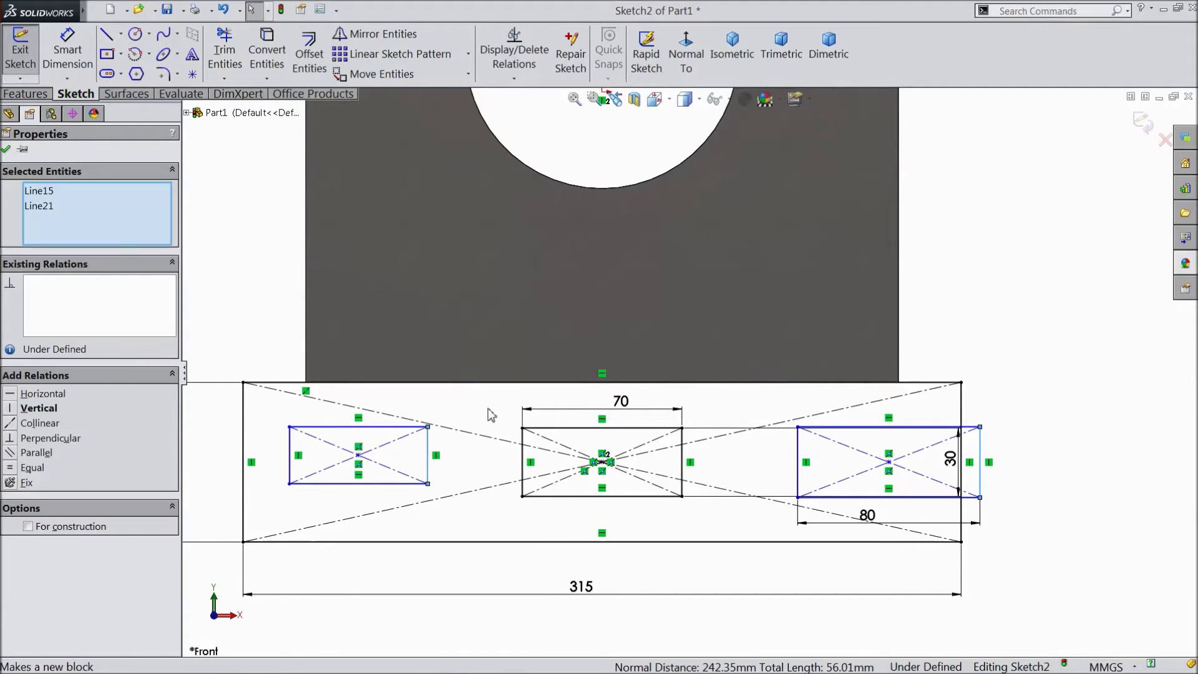
left_click(533, 400)
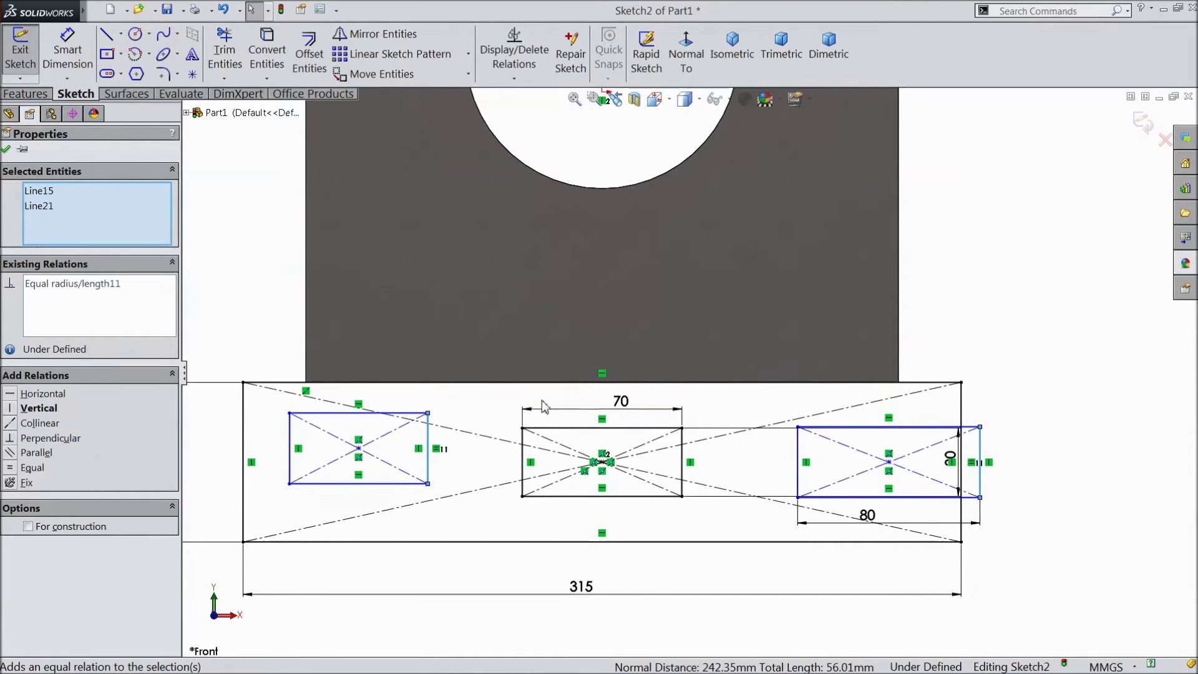
left_click(859, 433)
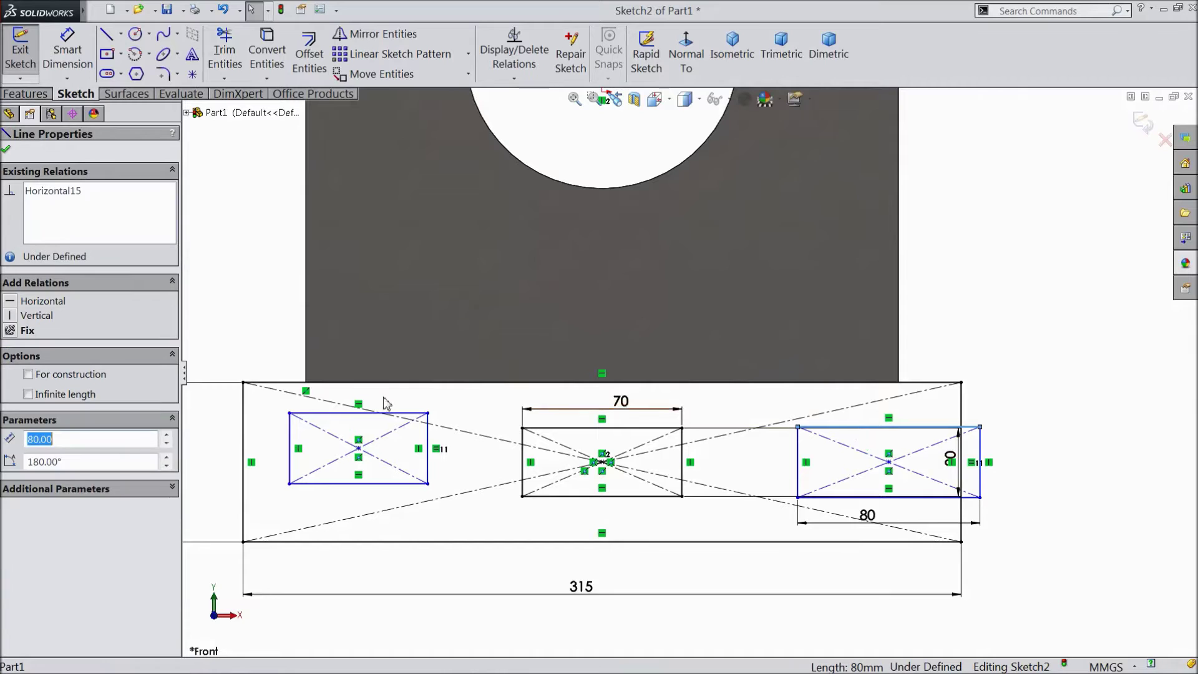
left_click(388, 421, "ctrl")
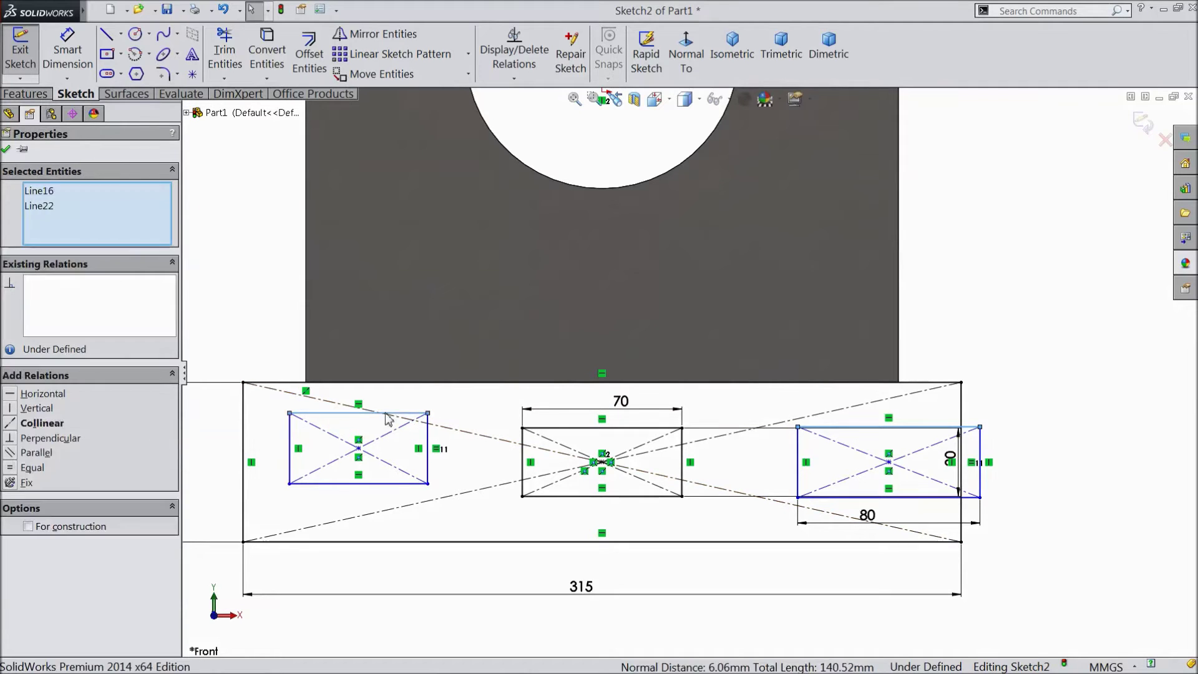
left_click(492, 361)
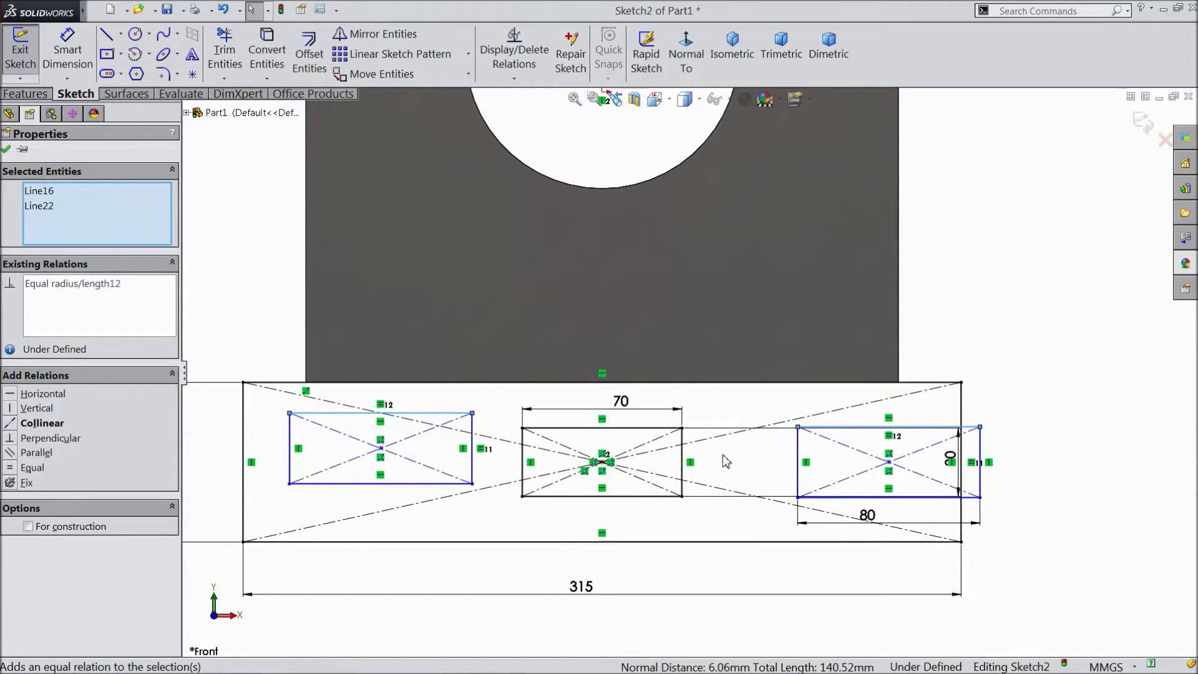
- Make the middle slot's vertical edge equal height and all three top edges equal length
left_click(980, 459)
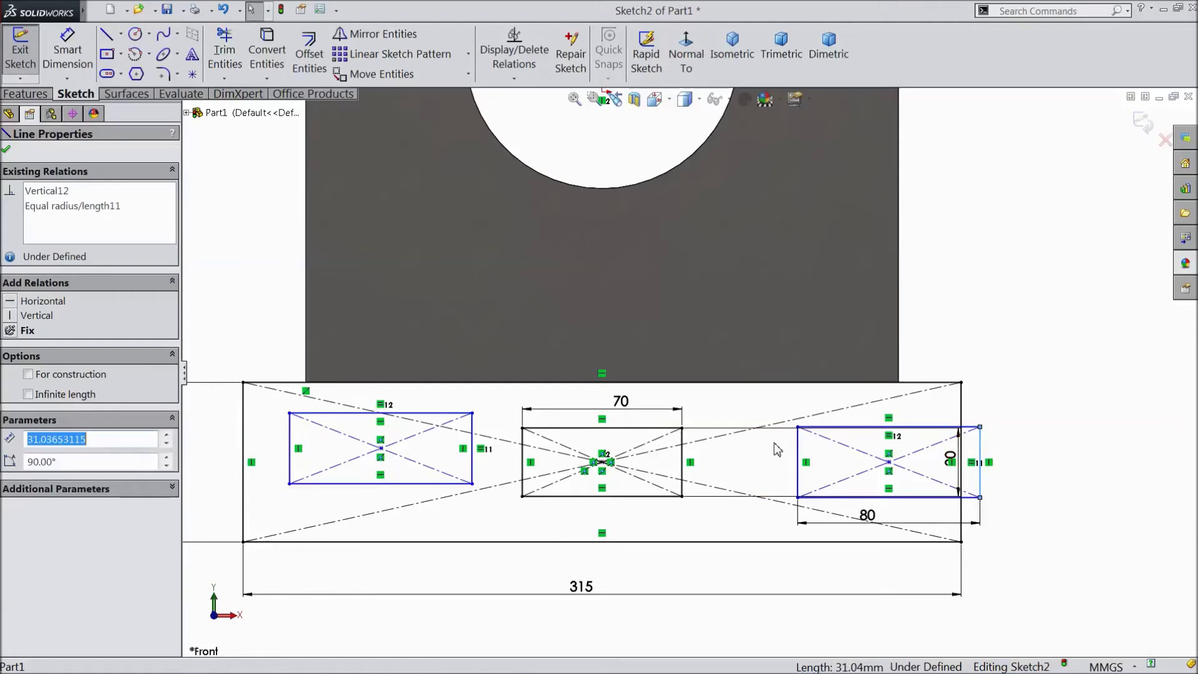
left_click(688, 458, "ctrl")
left_click(789, 403)
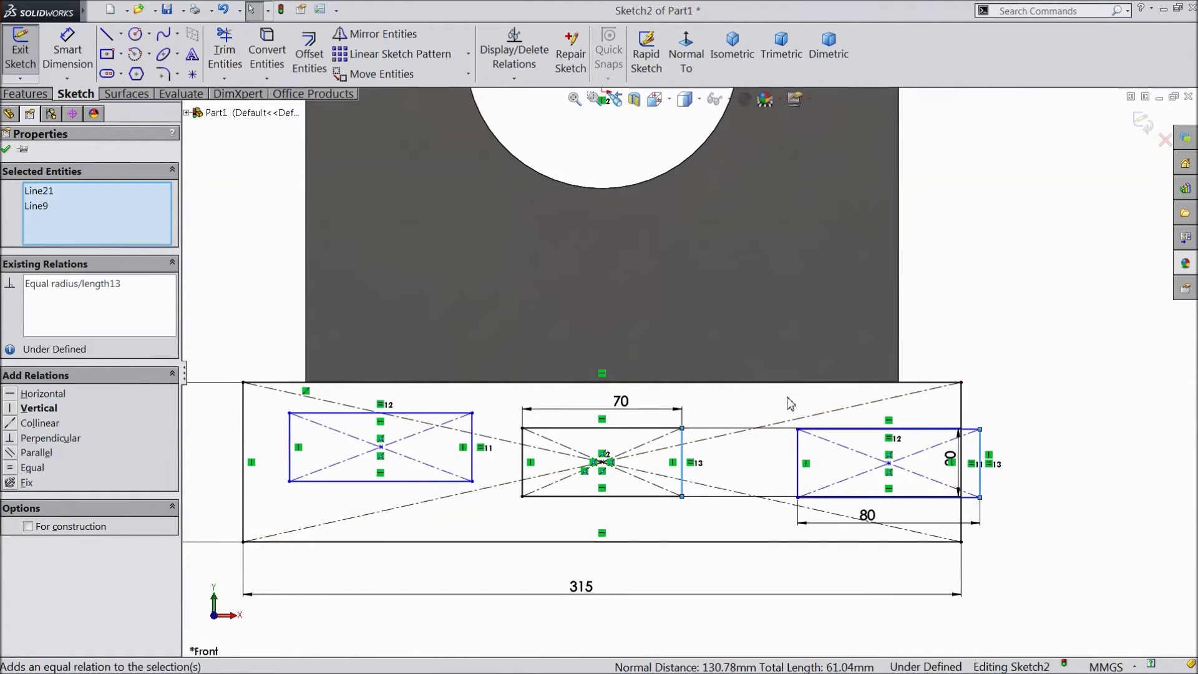
left_click(8, 151)
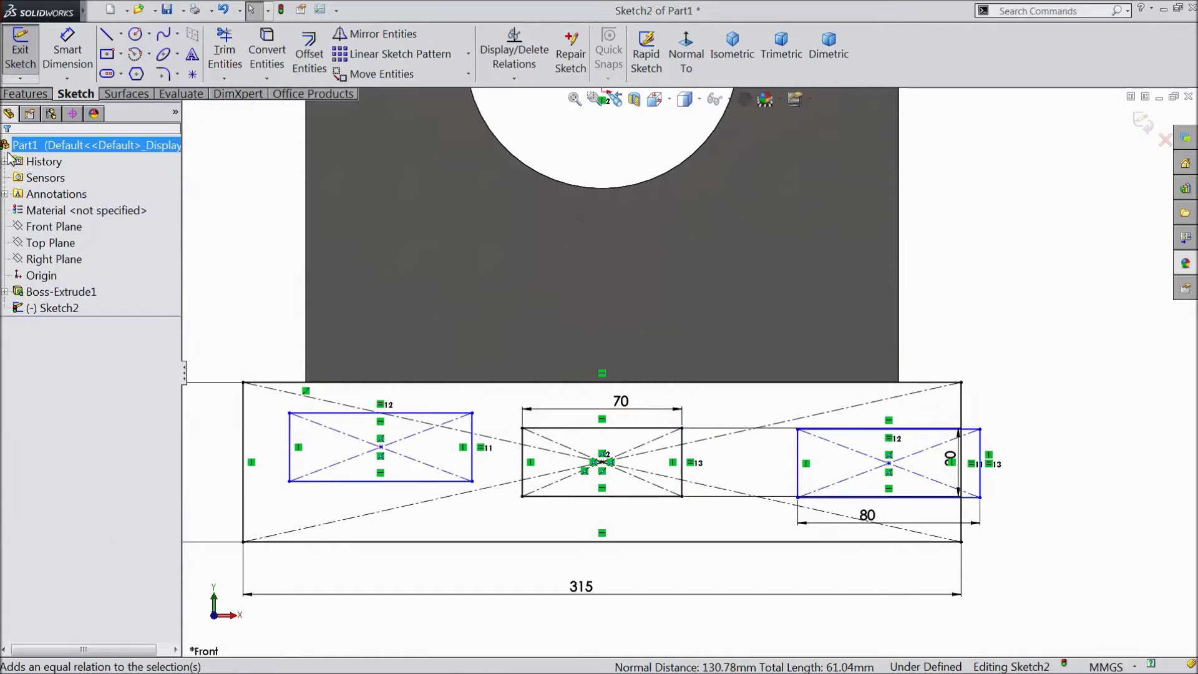
left_click(851, 433)
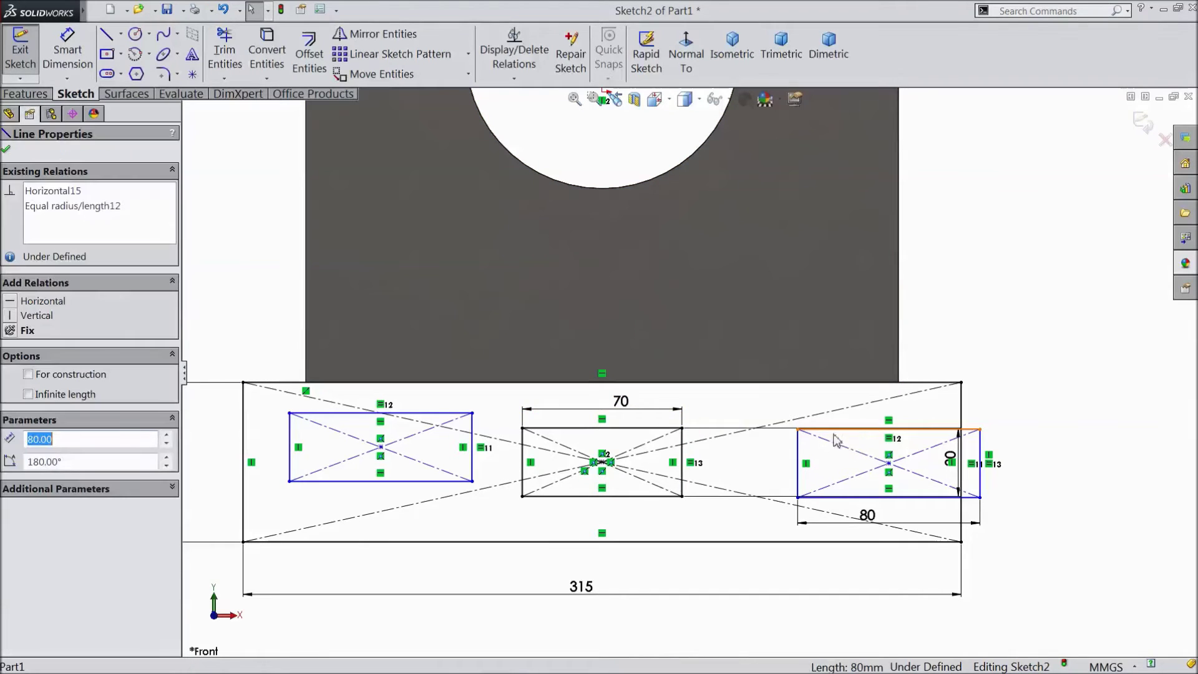
left_click(646, 428, "ctrl")
left_click(446, 414, "ctrl")
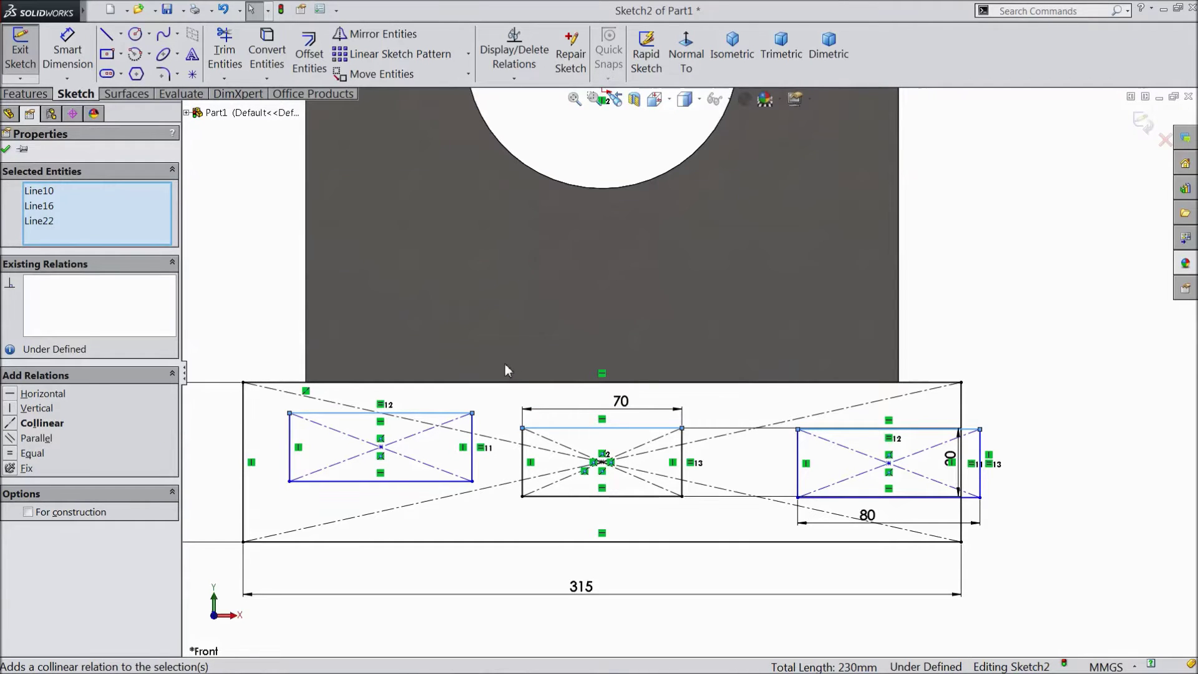
left_click(32, 453)
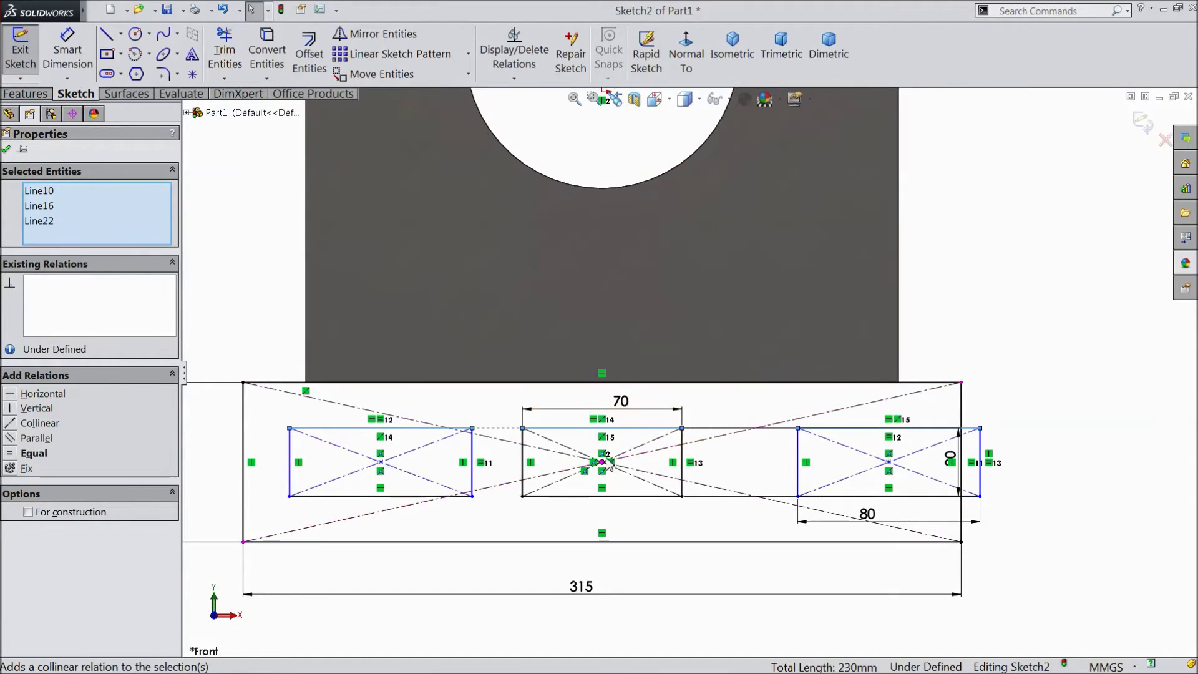
left_click(68, 49)
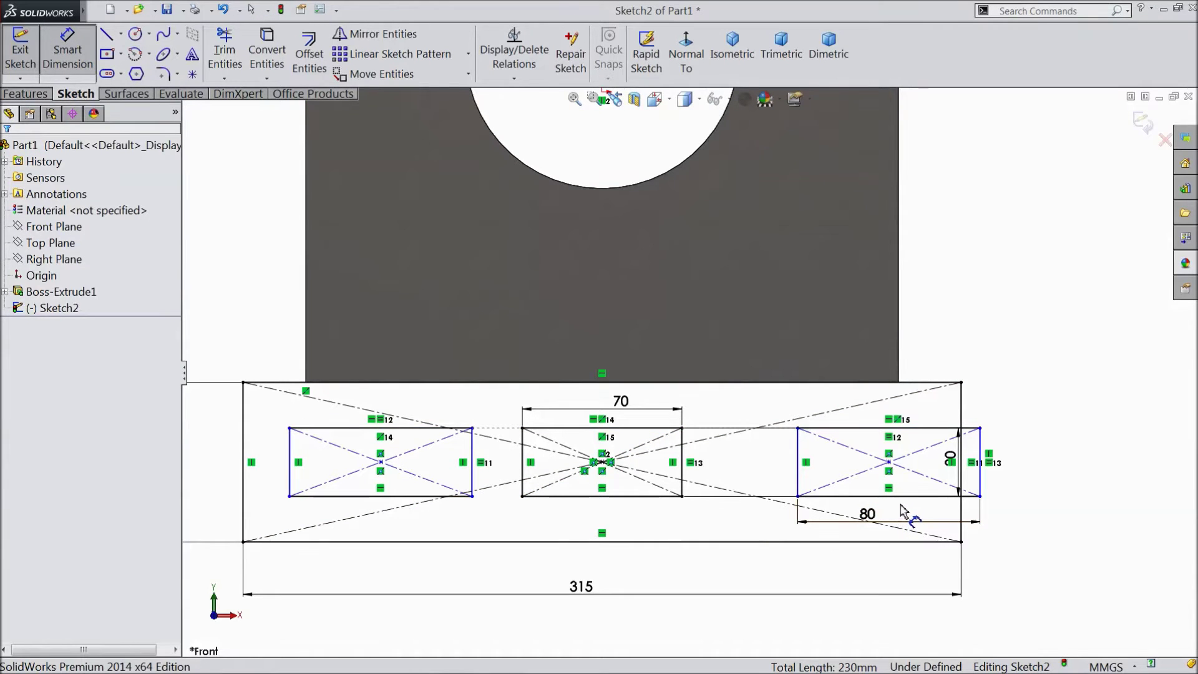
- Dimension 15 mm gaps between the middle slot and each side slot, fully defining the sketch
left_click(801, 481)
left_click(681, 469)
left_click(730, 532)
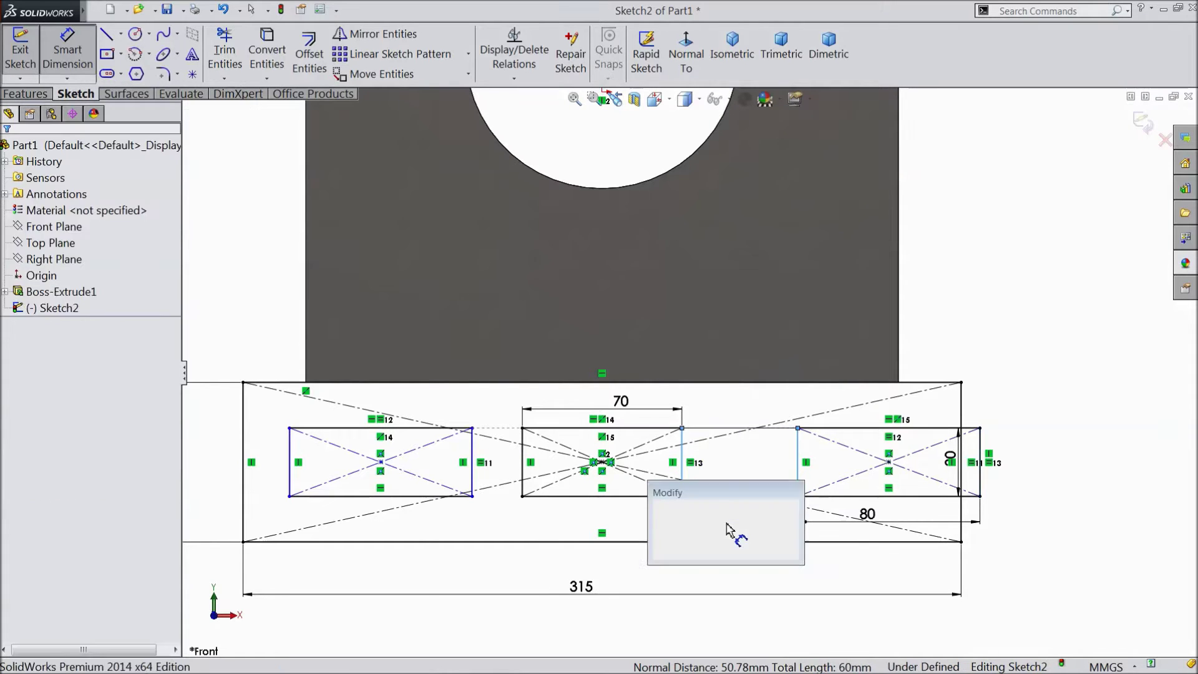
type("15")
key("Return")
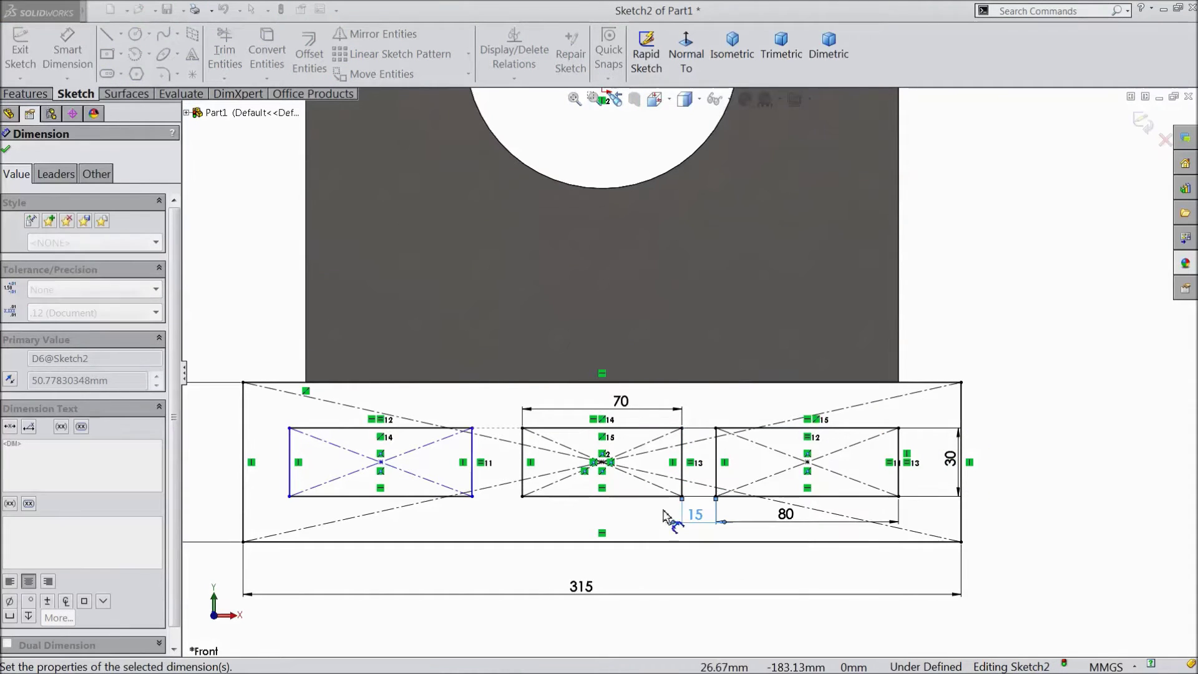
left_click(473, 482)
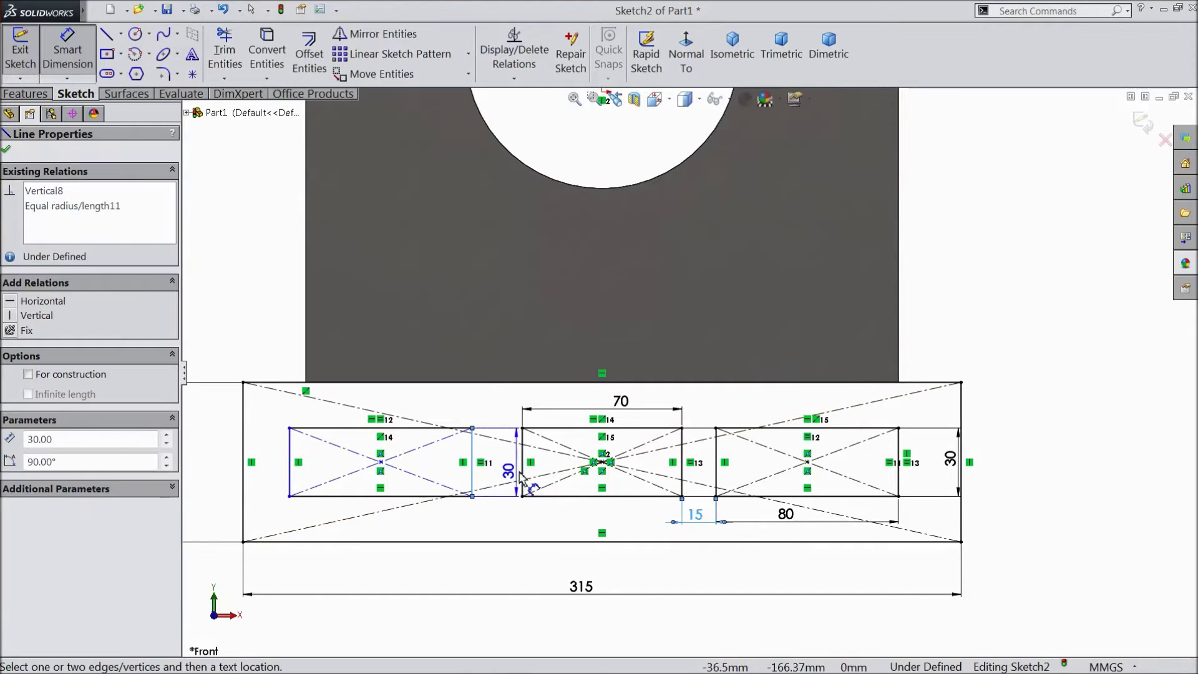
left_click(521, 468)
left_click(504, 529)
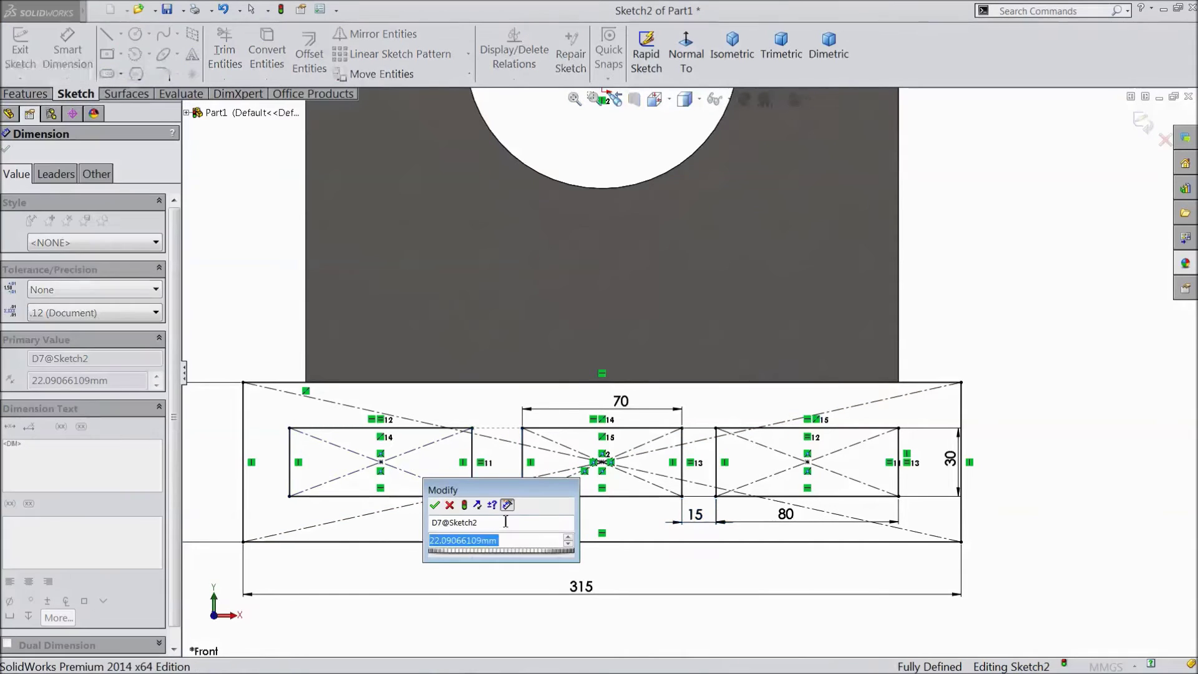
type("15")
key("Return")
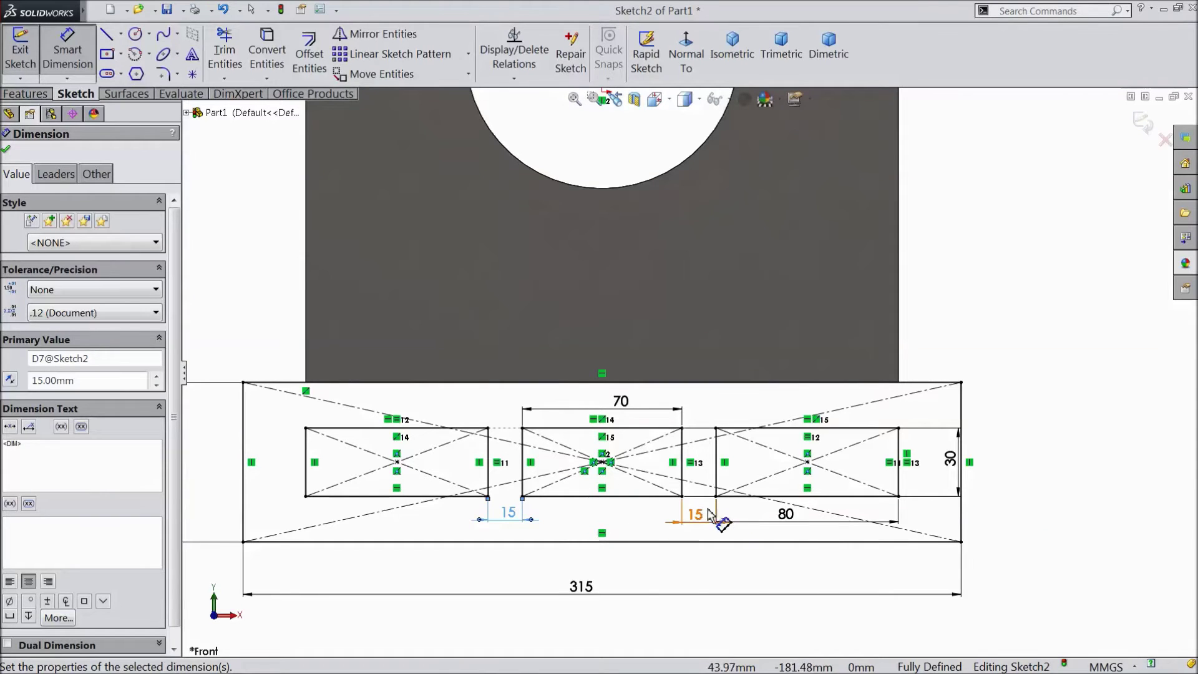
left_click(29, 94)
- Extrude the slotted base sketch 60 mm in the reversed direction into a solid block
left_click(30, 53)
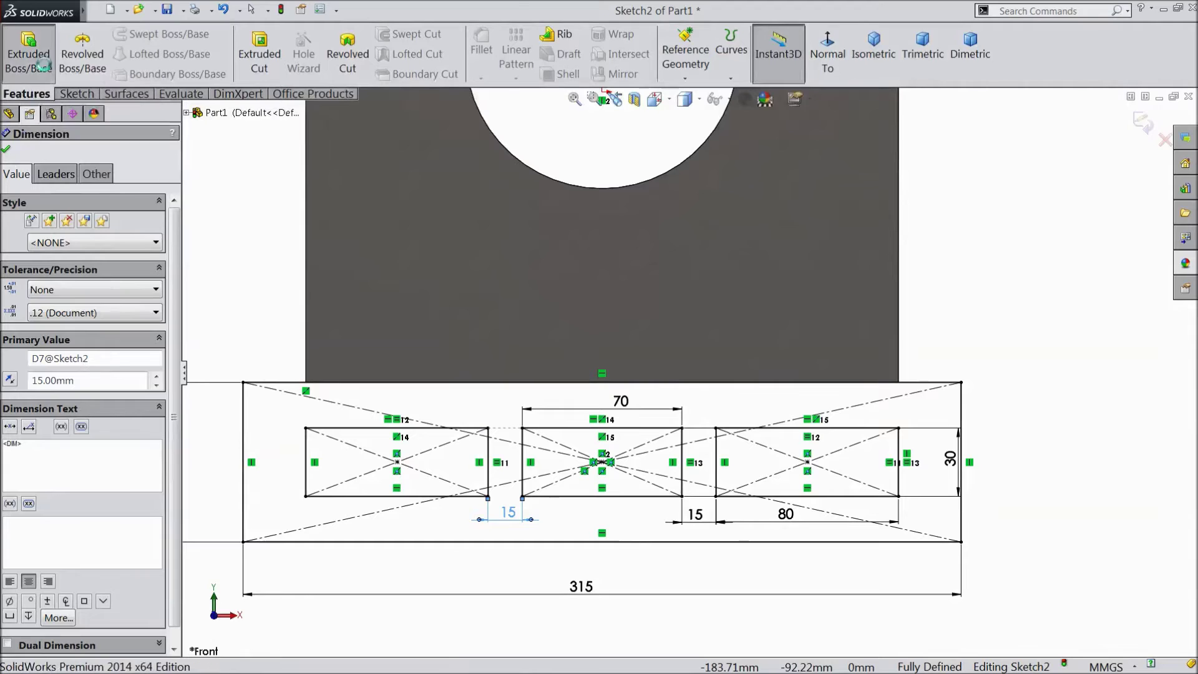
scroll(447, 345, "up", 2)
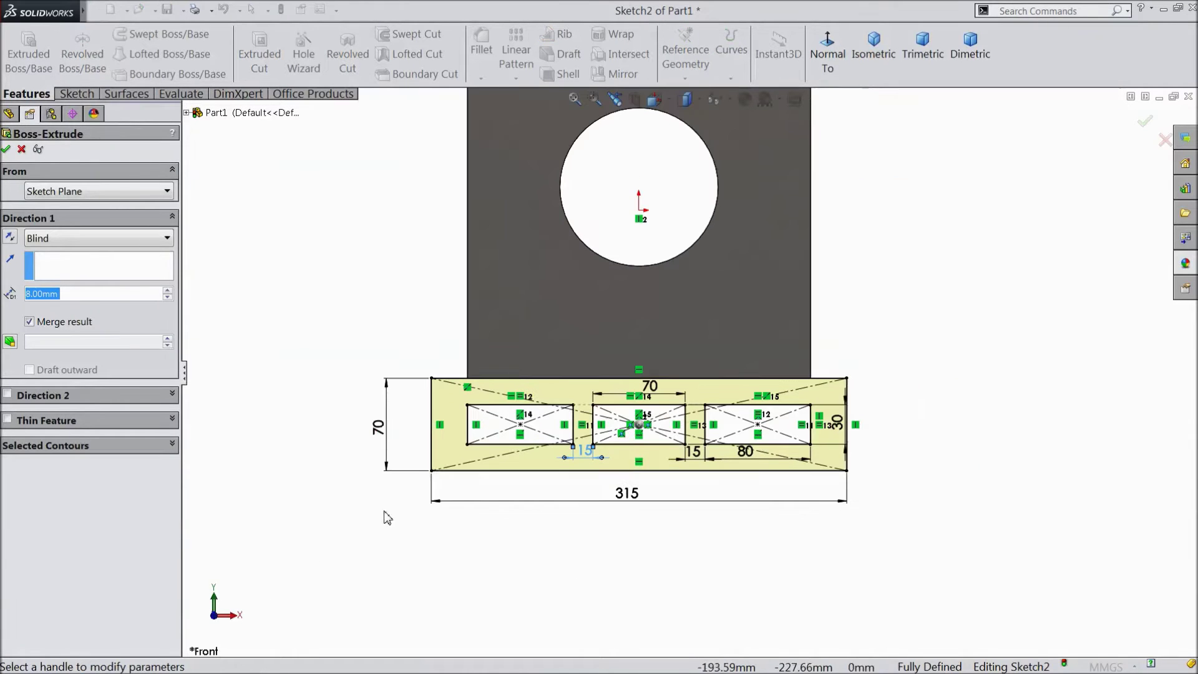
middle_click_drag(933, 324, 890, 388)
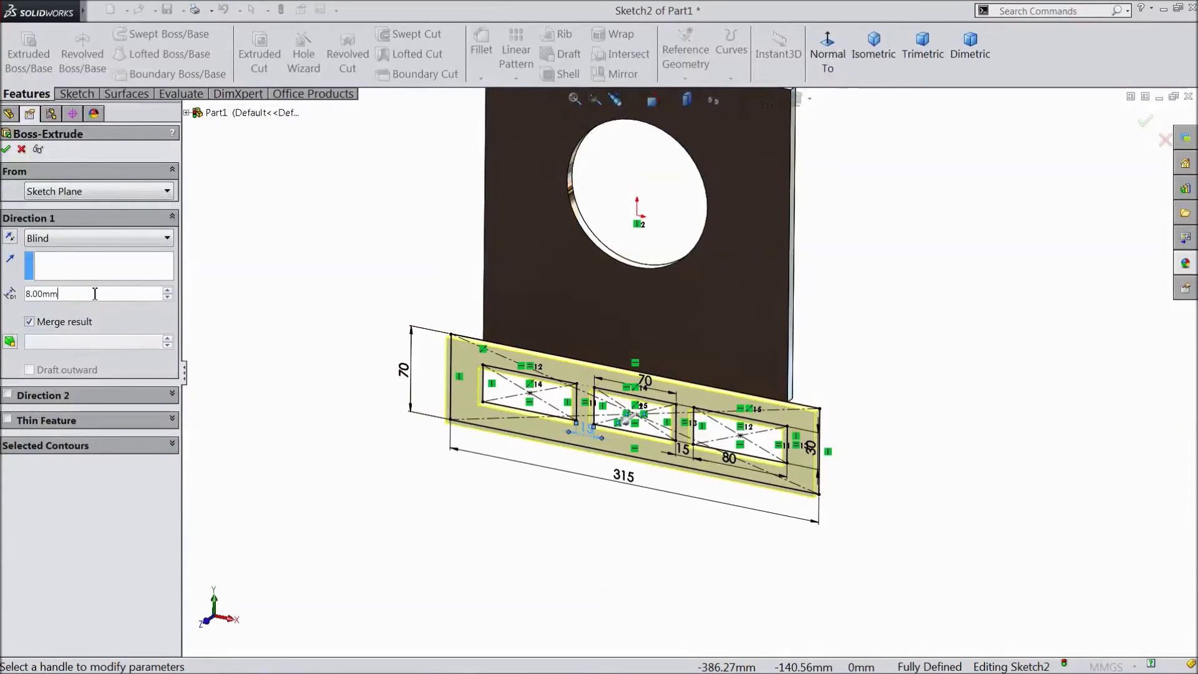
key("BackSpace")
key("BackSpace")
key("BackSpace")
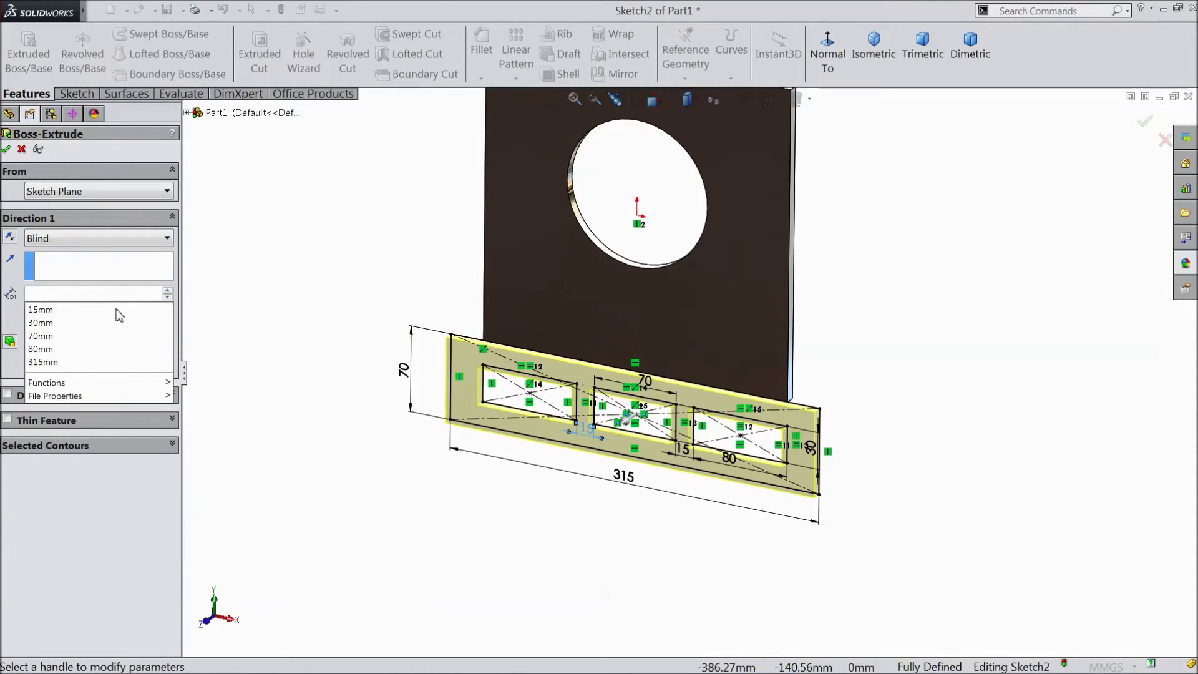
type("60.")
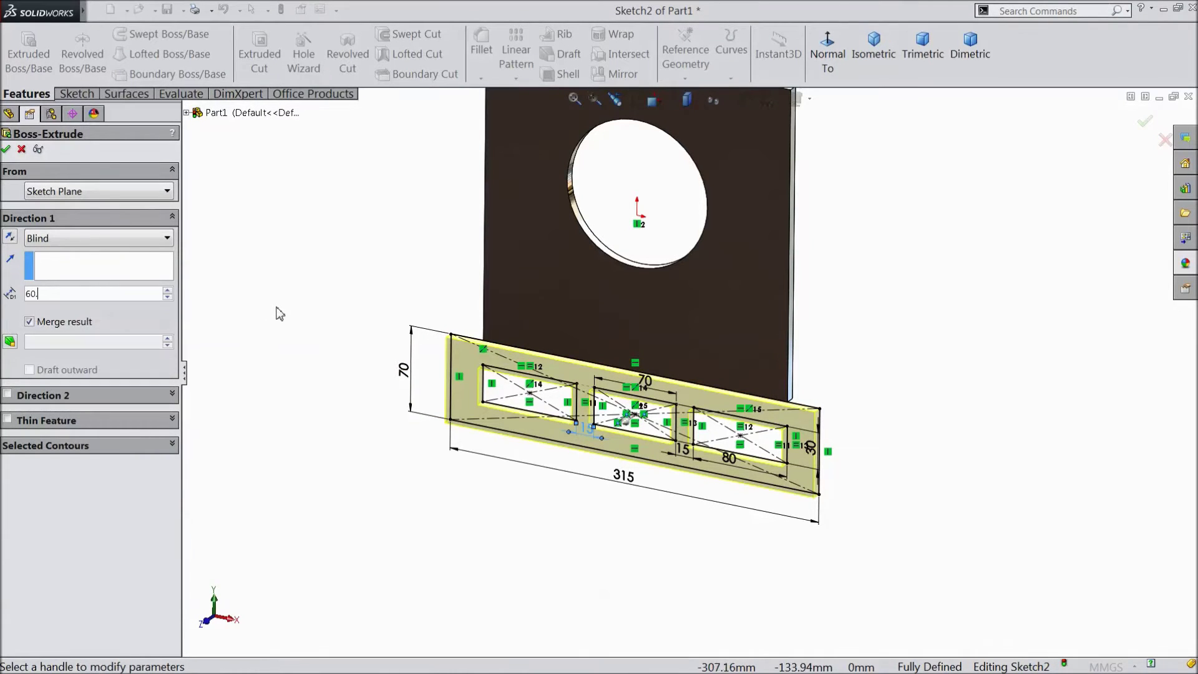
key("Return")
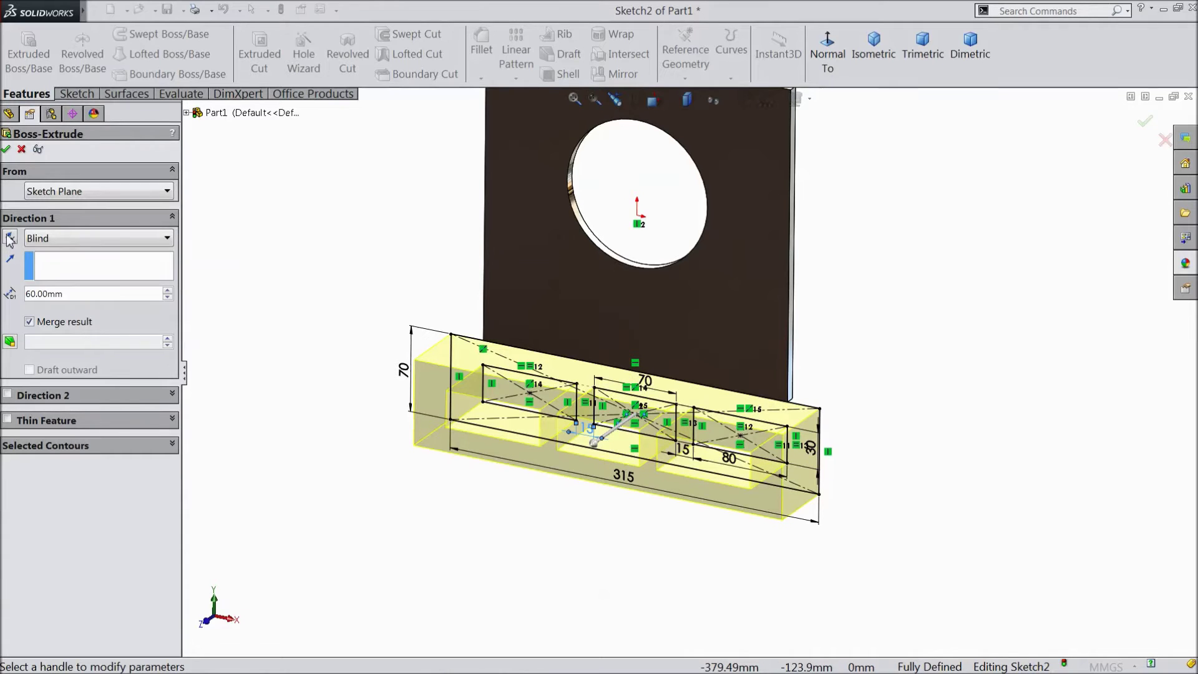
left_click(10, 237)
left_click(7, 149)
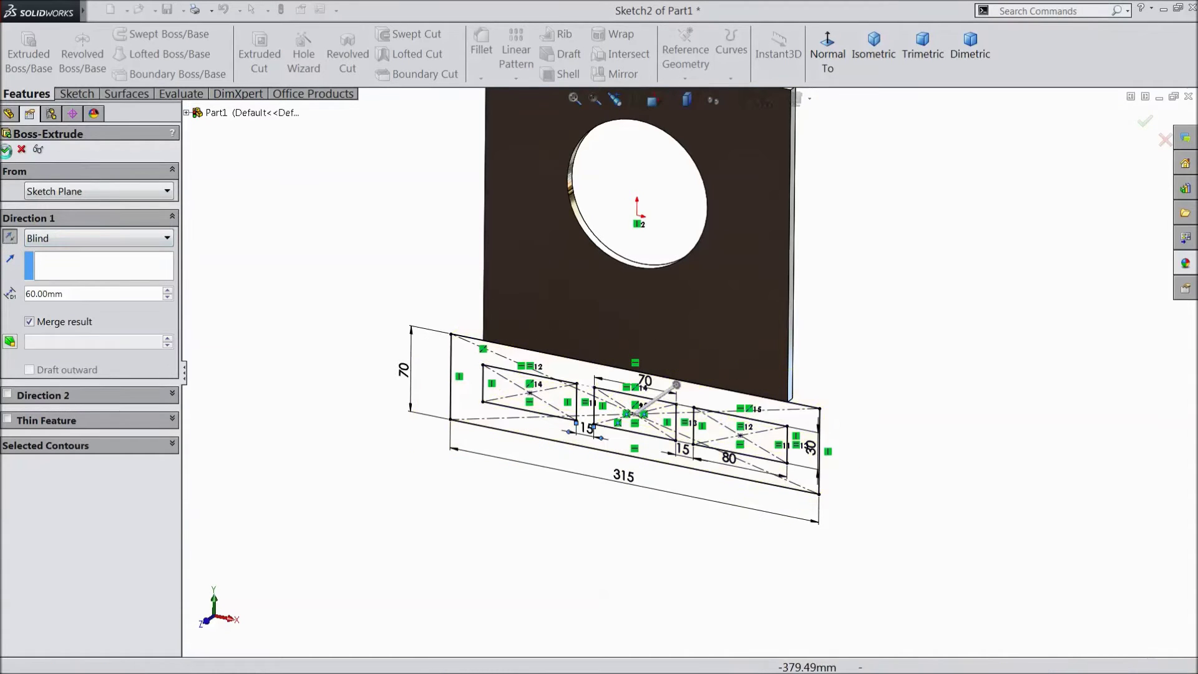
left_click(367, 379)
mouse_move(365, 379)
middle_mouse_down()
mouse_move(313, 410)
mouse_move(319, 428)
middle_mouse_up()
scroll(714, 486, "down", 2)
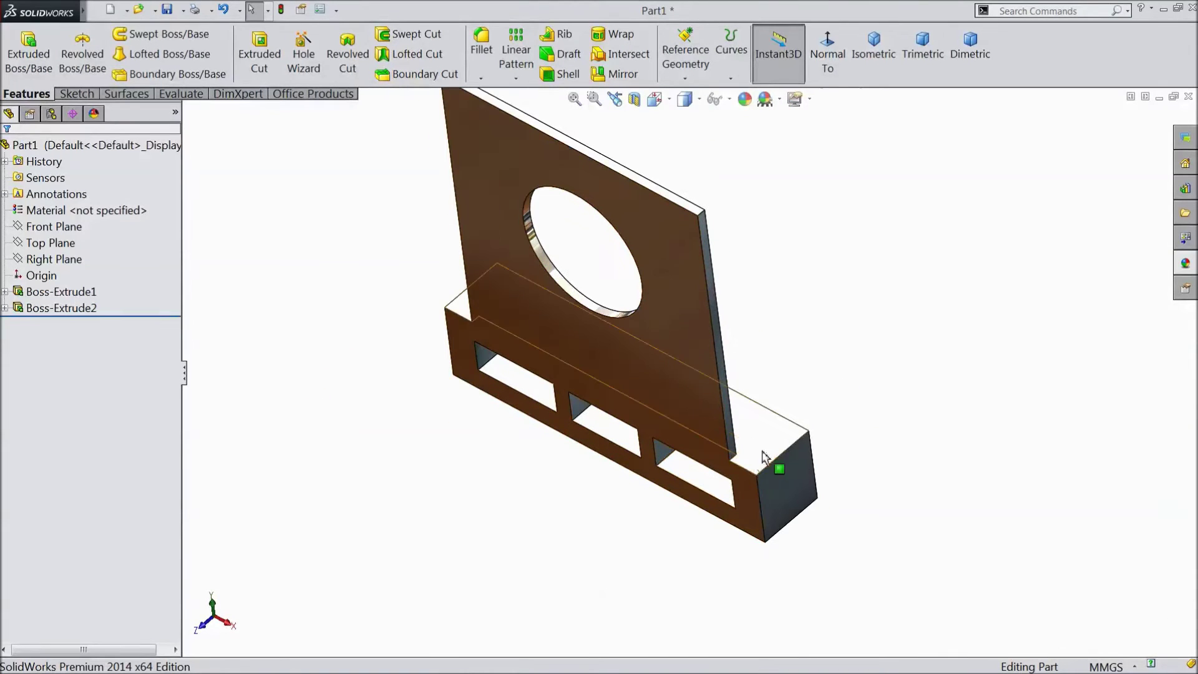
- Start a sketch on the base's top face, viewed normal, and draw a slanted line from the base corner
left_click(770, 448)
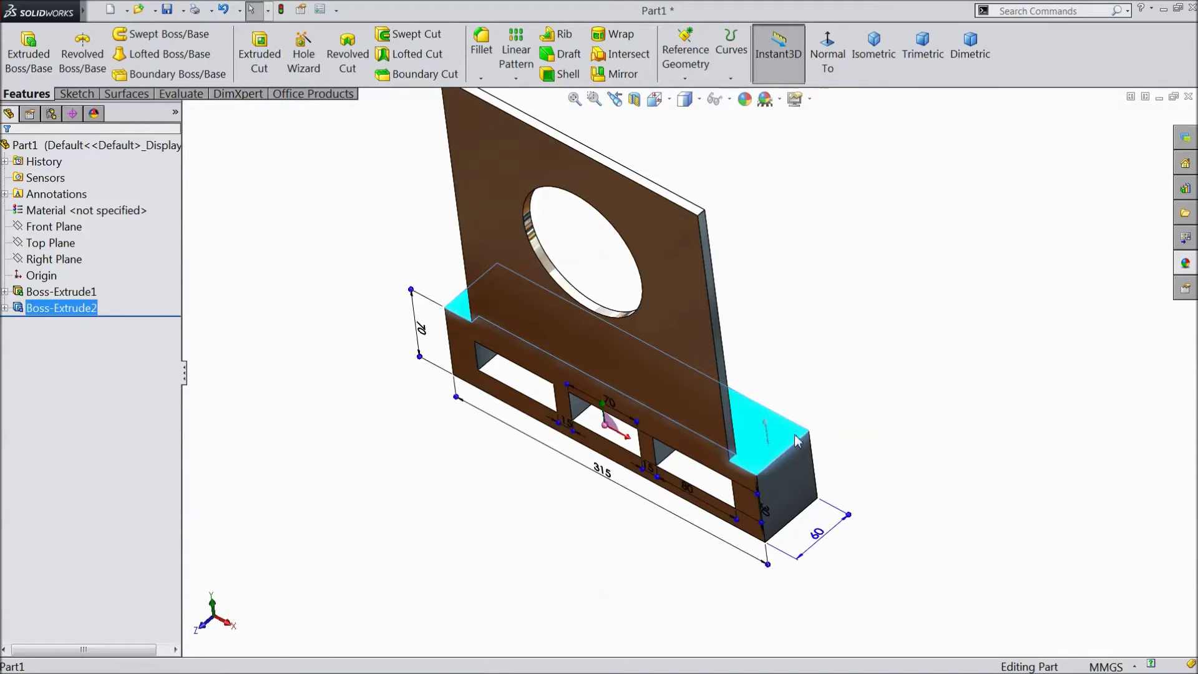
left_click(821, 417)
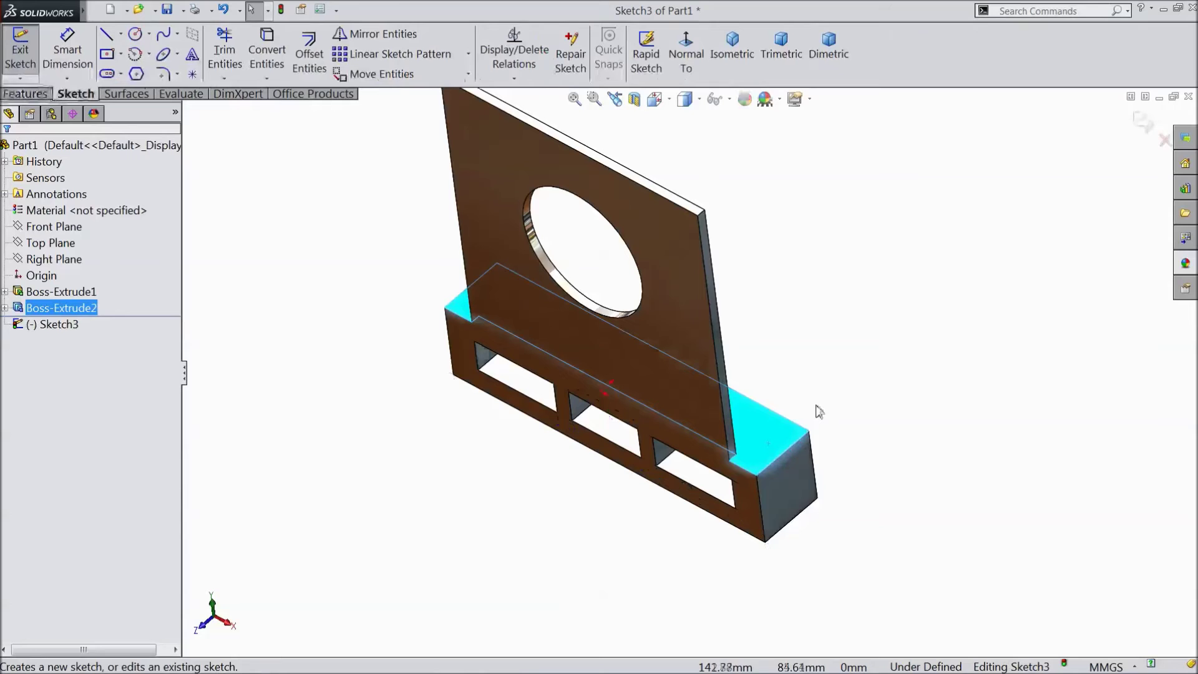
left_click(688, 53)
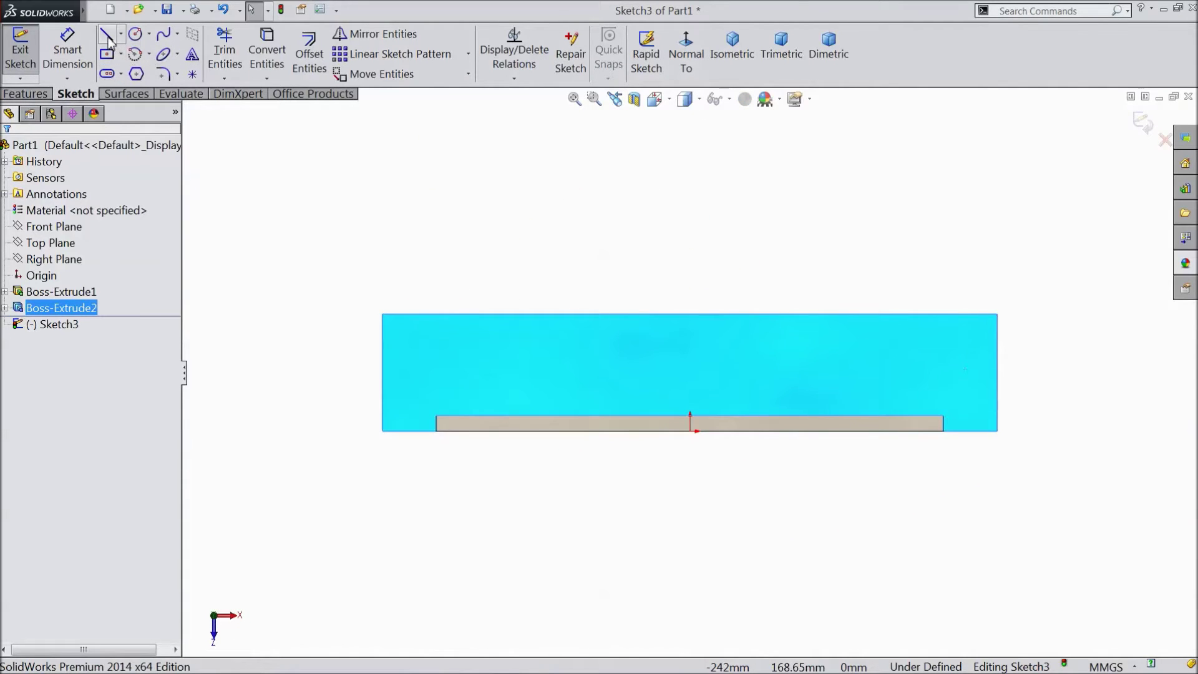
left_click(110, 38)
scroll(996, 459, "down", 3)
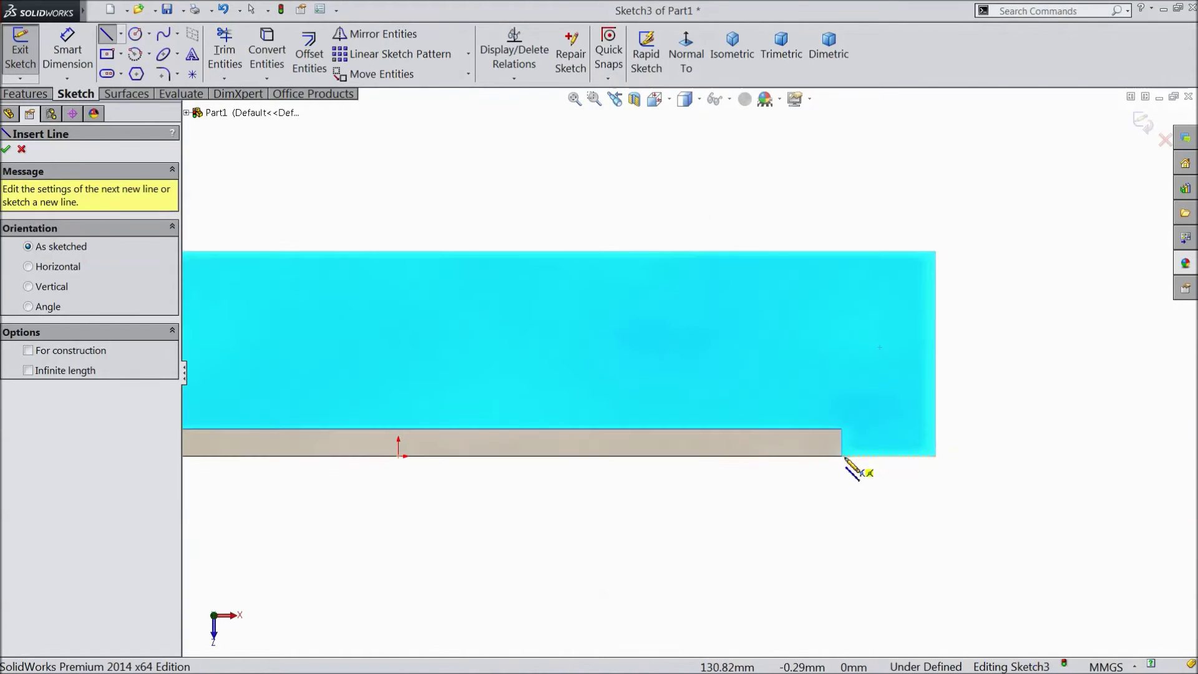
left_click(844, 461)
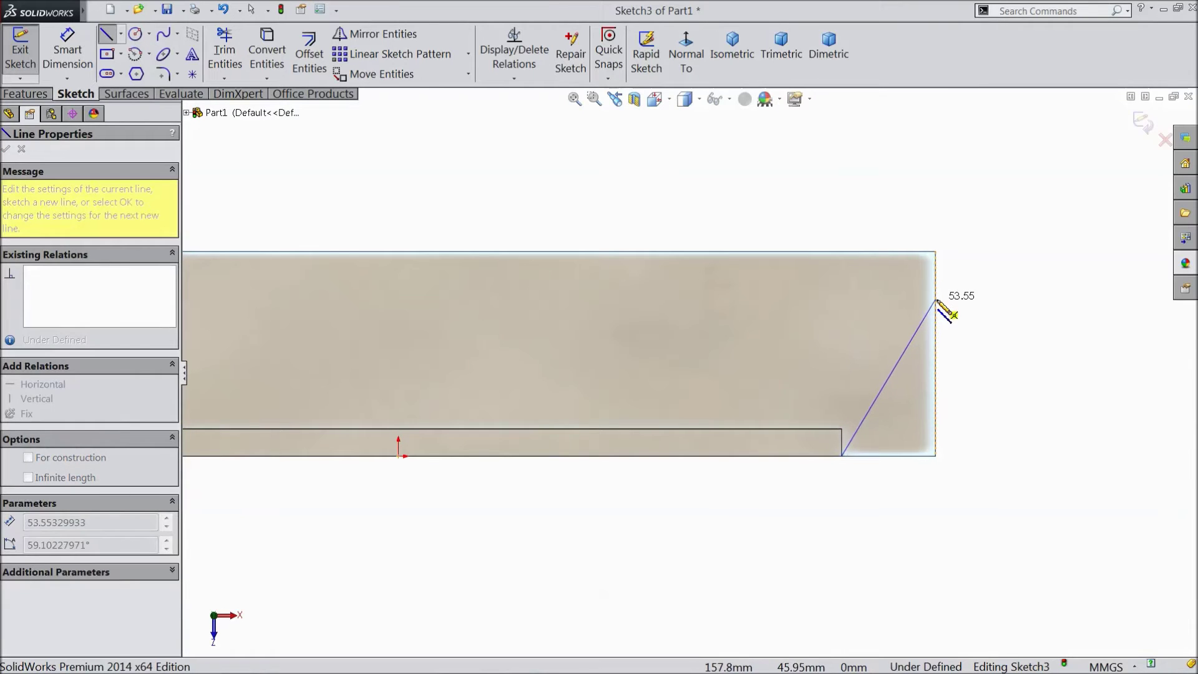
left_click(942, 300)
key("Escape")
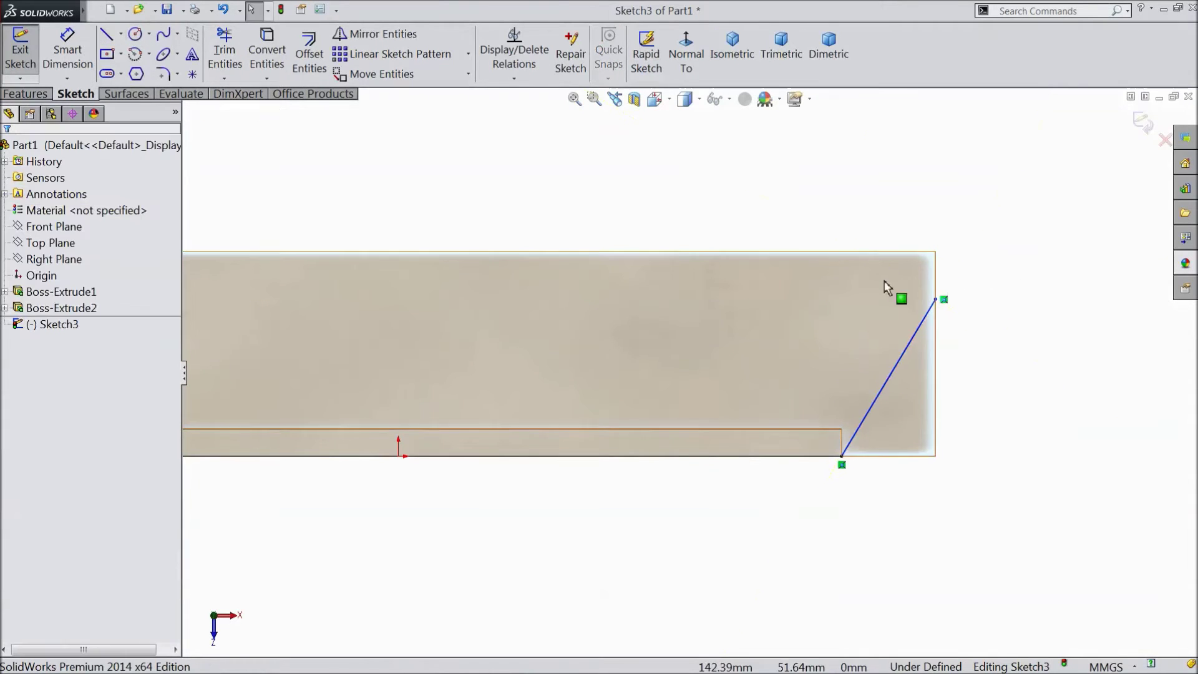
- Dimension the slanted line's vertical height to 50 mm
left_click(67, 48)
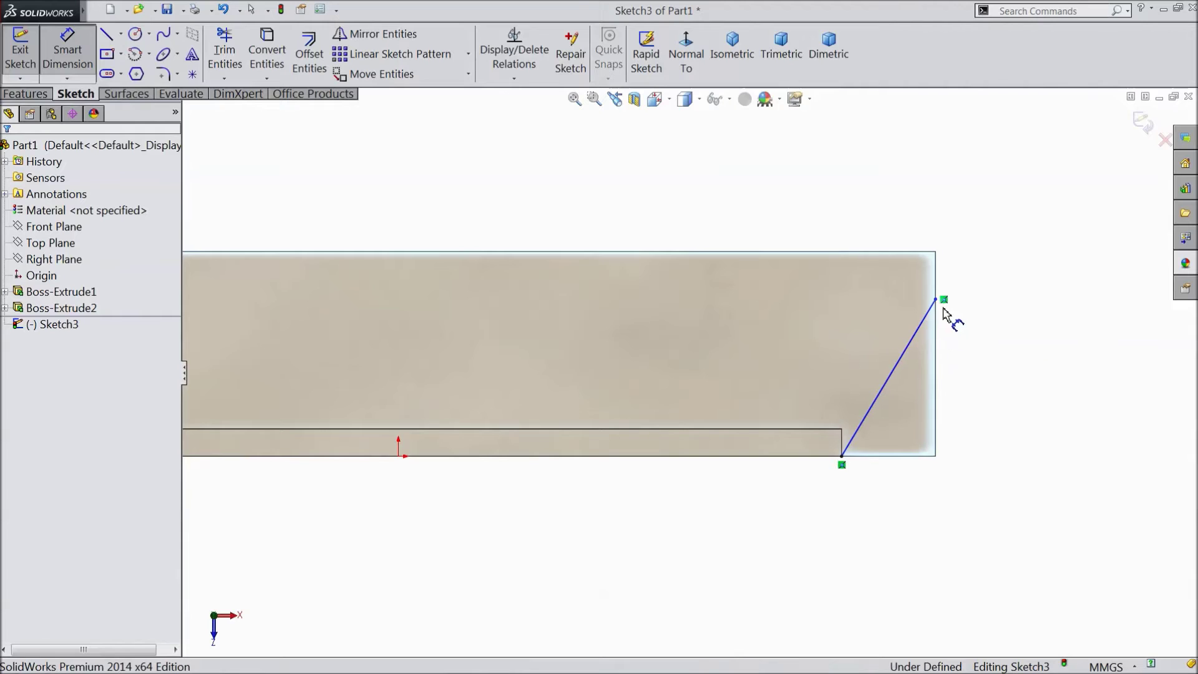
left_click(943, 301)
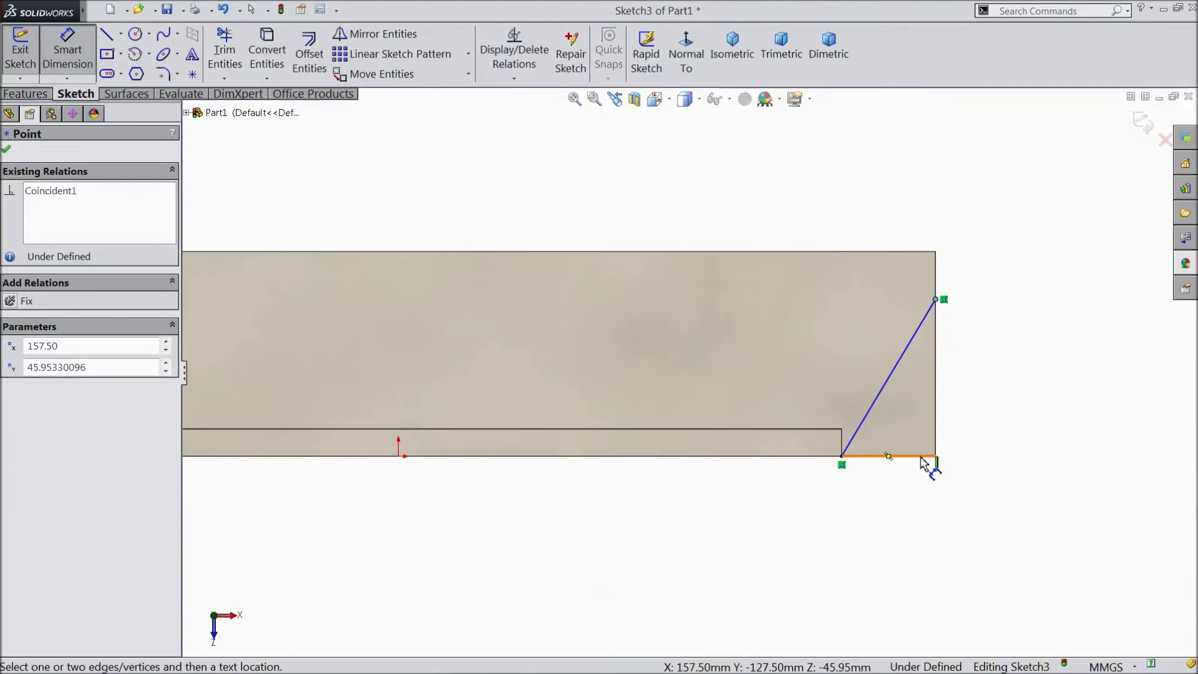
left_click(922, 463)
left_click(983, 374)
type("50")
key("Return")
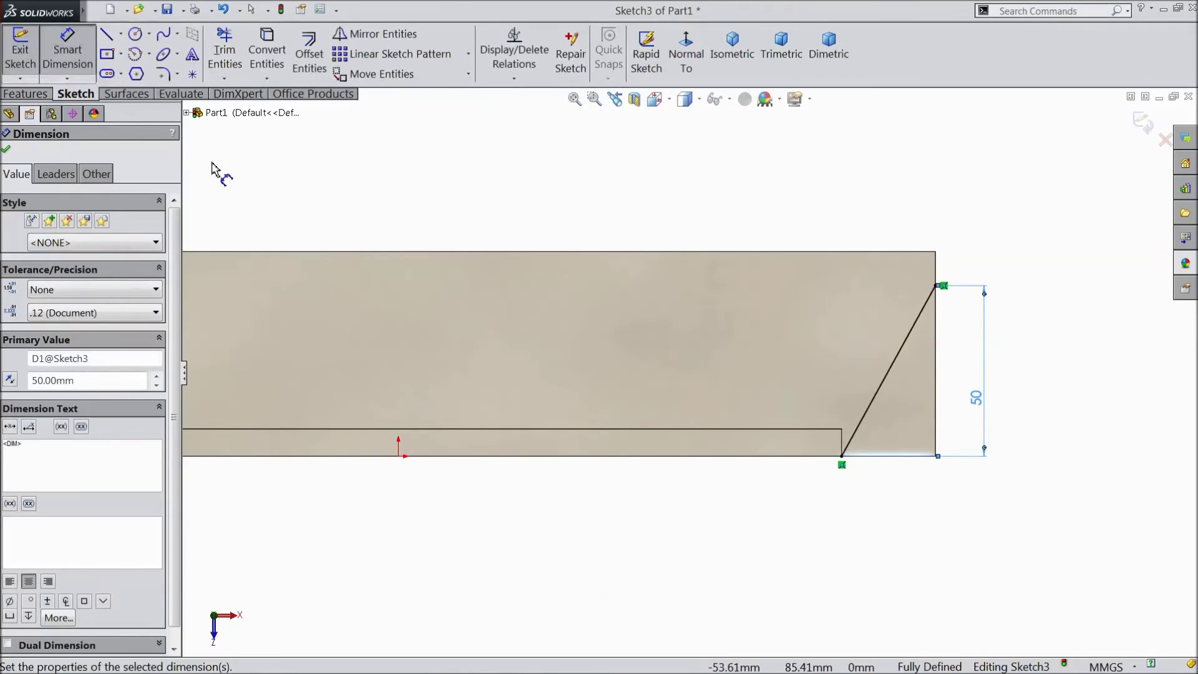
- Draw the short end segment and second slanted side to close the thin strip profile
left_click(107, 34)
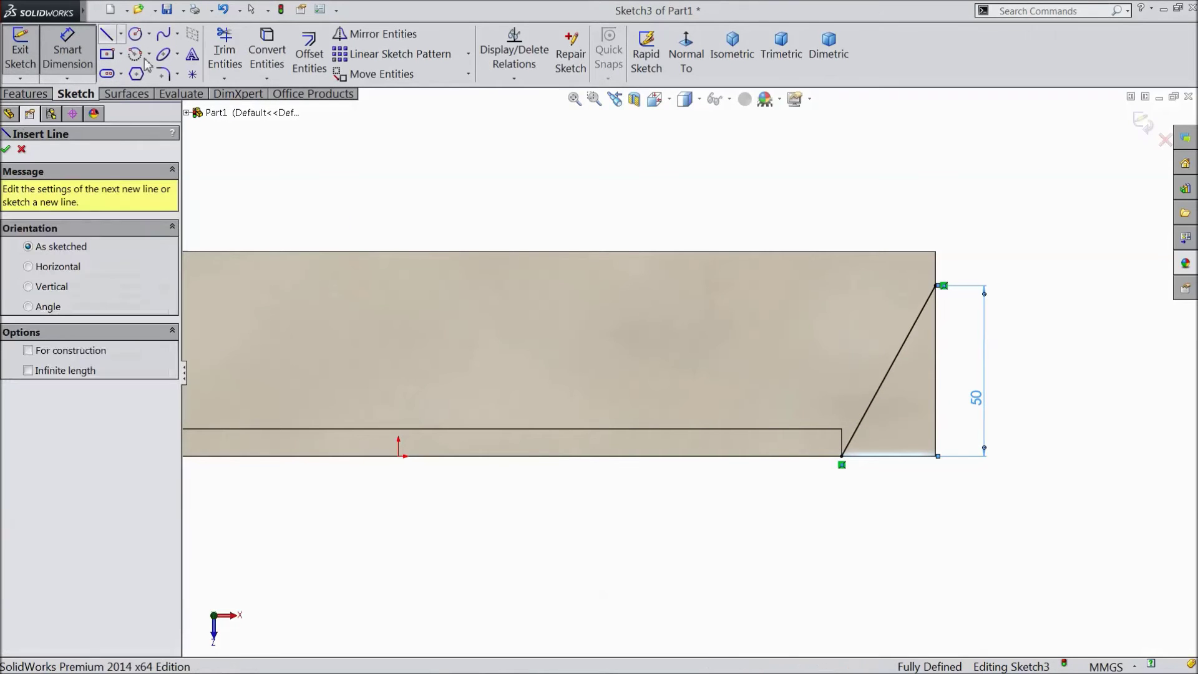
left_click(846, 463)
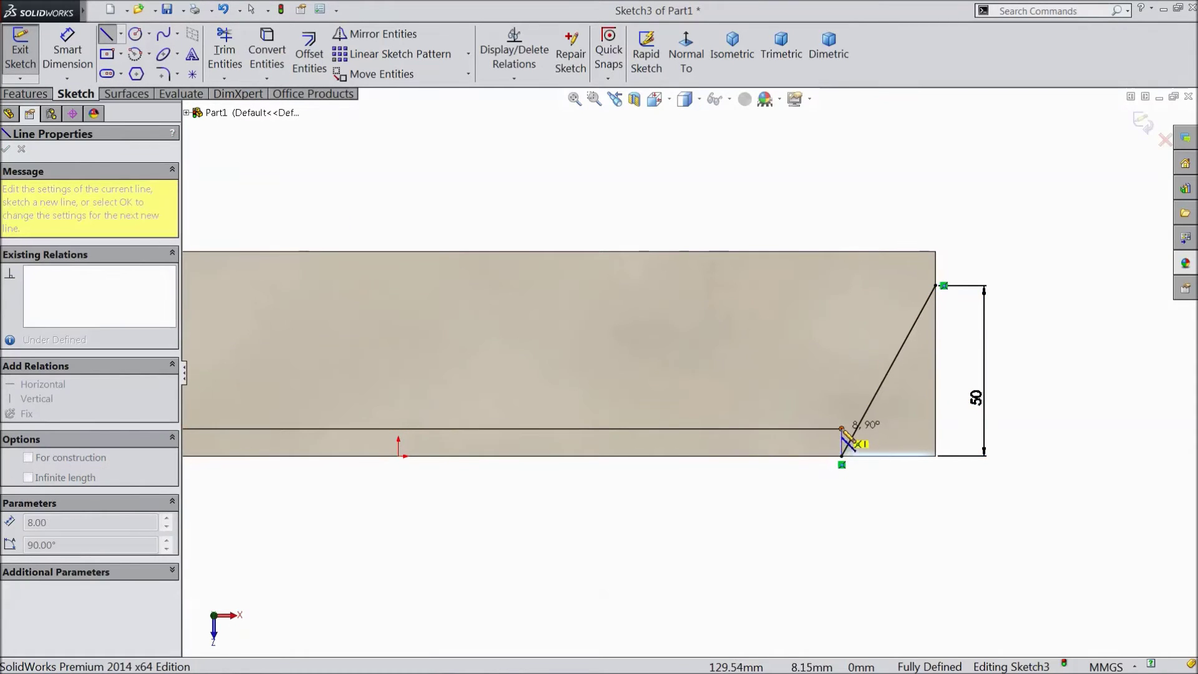
left_click(844, 438)
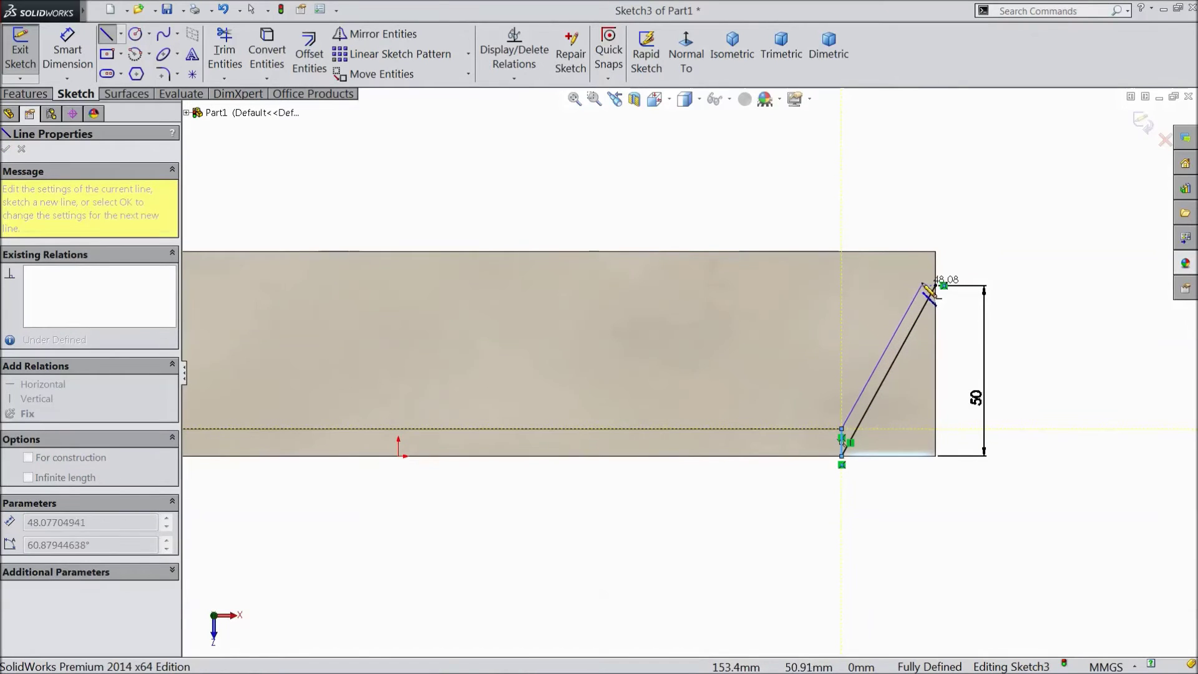
left_click(924, 282)
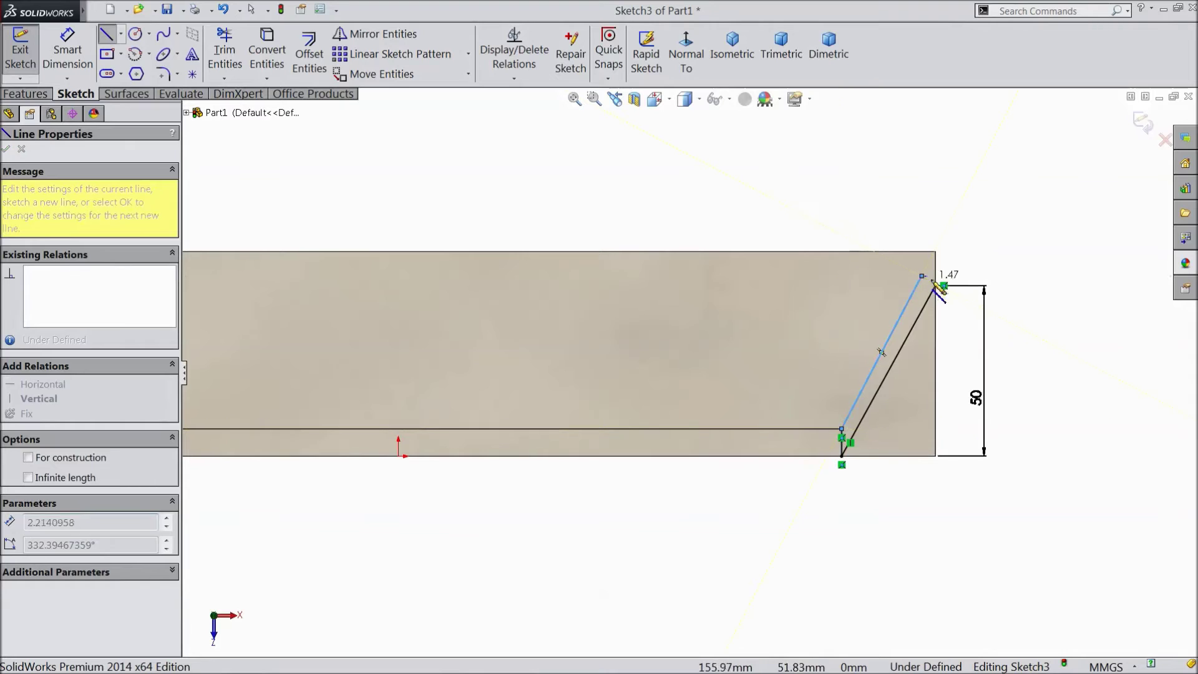
left_click(946, 298)
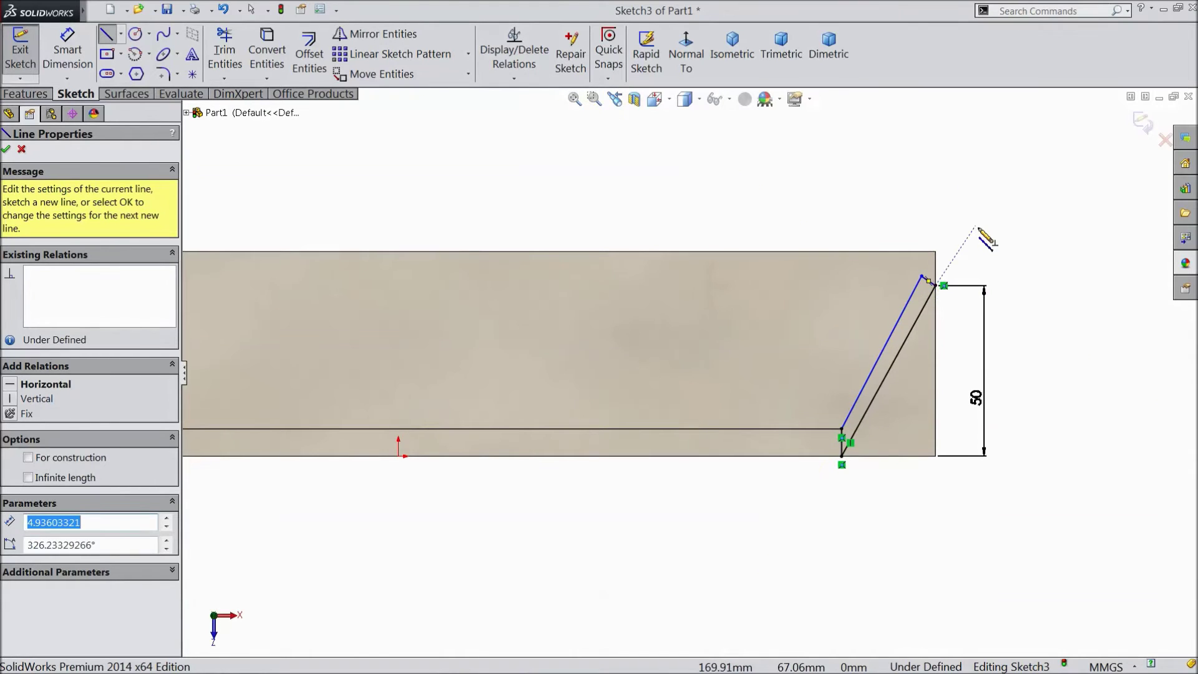
key("Escape")
scroll(936, 300, "up", 2)
- Make the two slanted sides parallel and the short end perpendicular to them
left_click(843, 363)
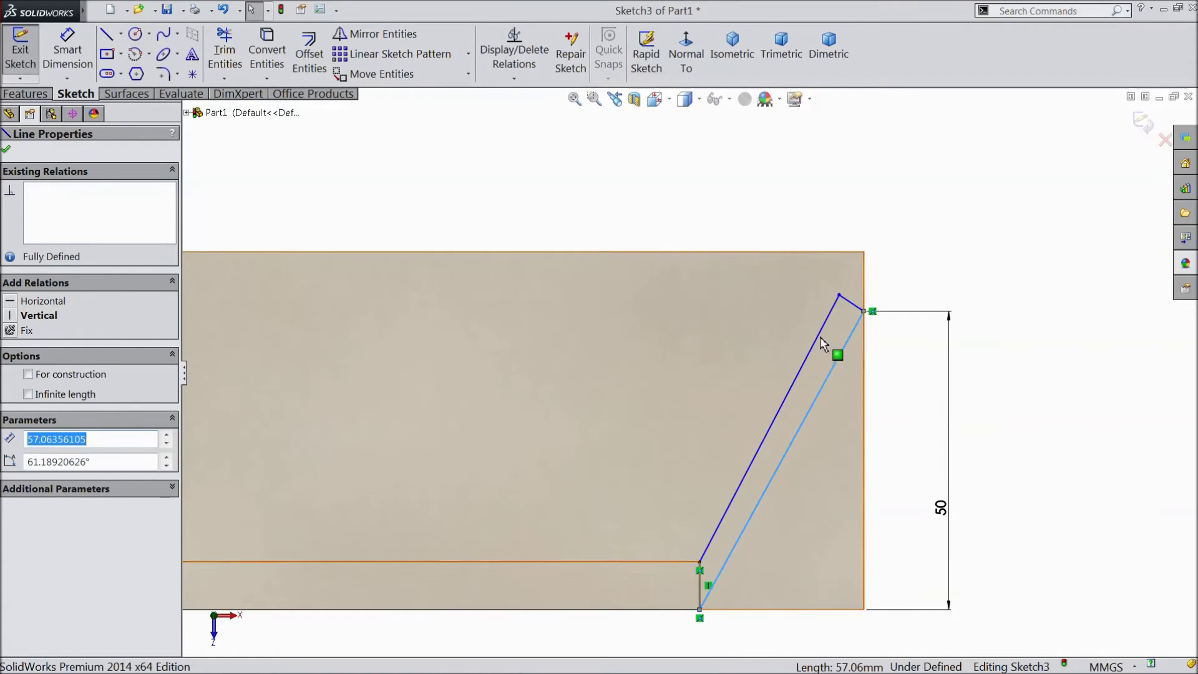
left_click(820, 336, "ctrl")
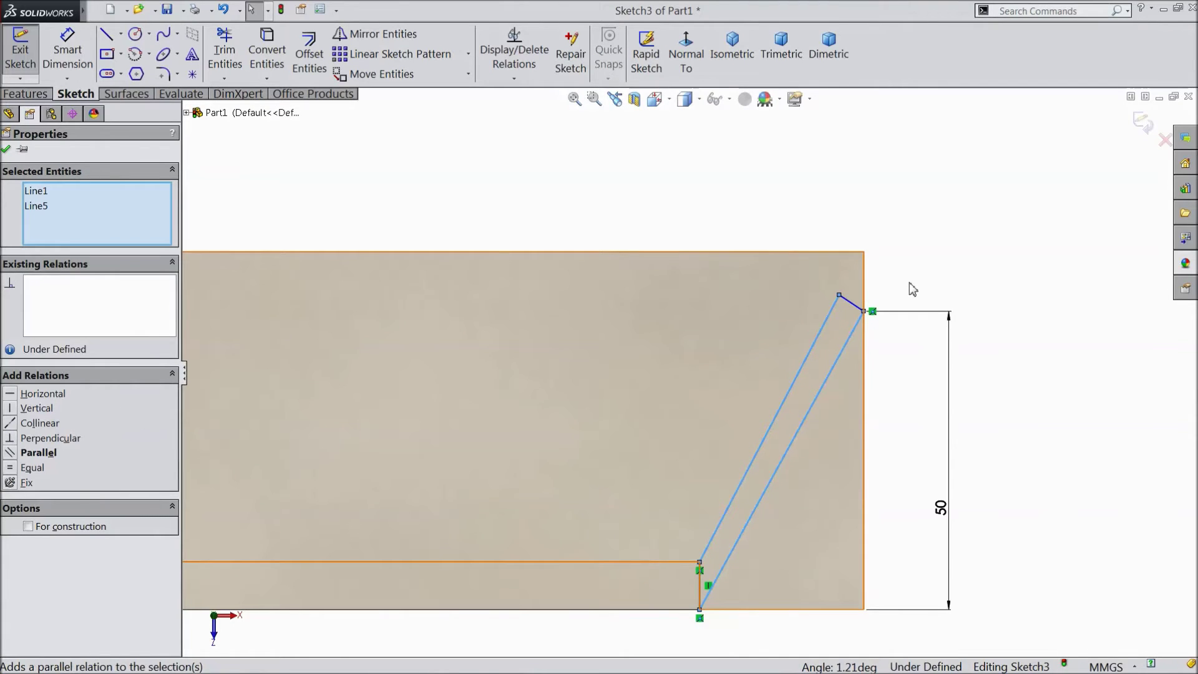
left_click(858, 319)
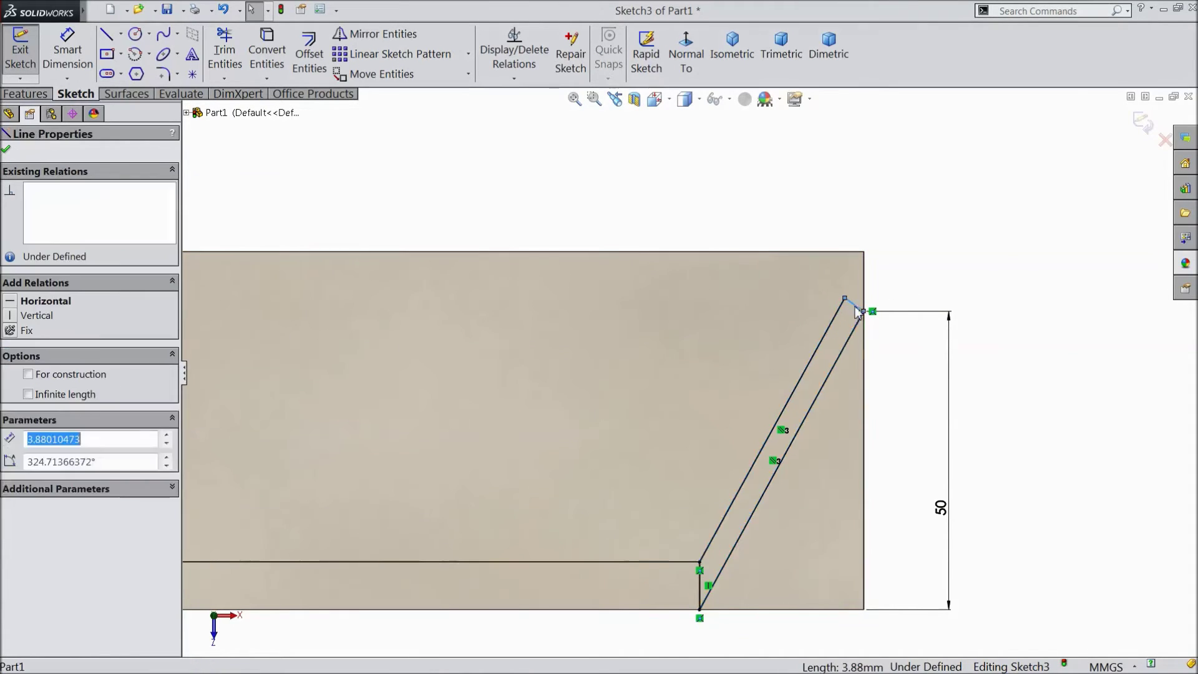
left_click(864, 348, "ctrl")
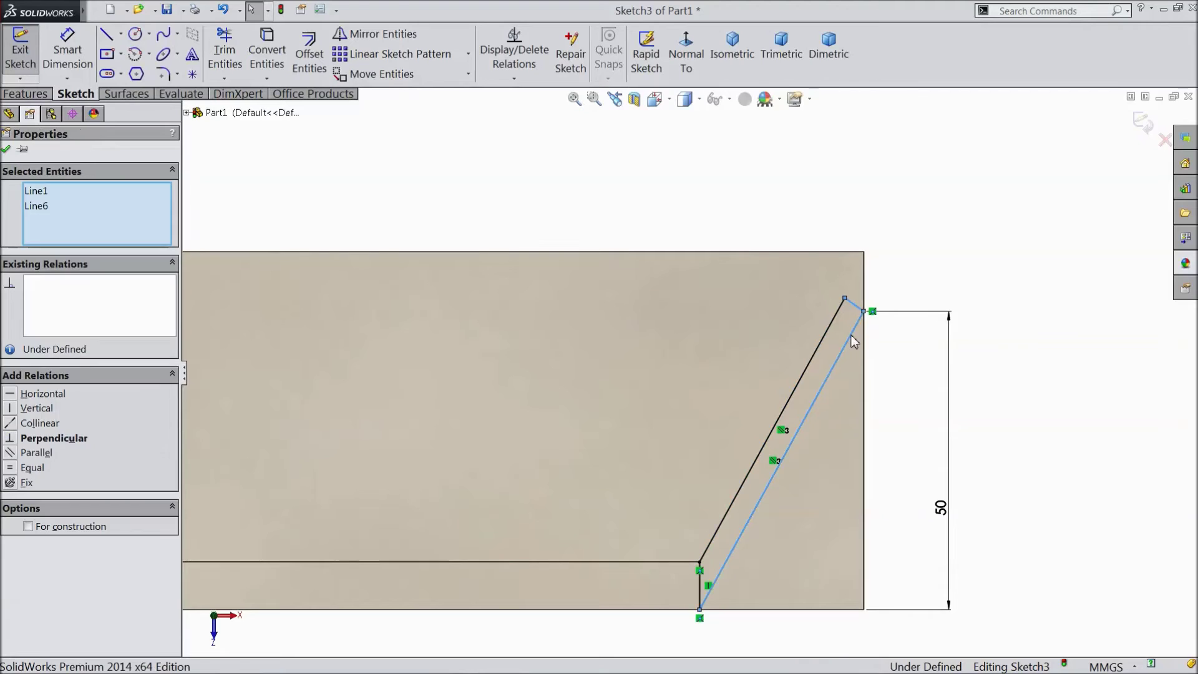
right_click(934, 294)
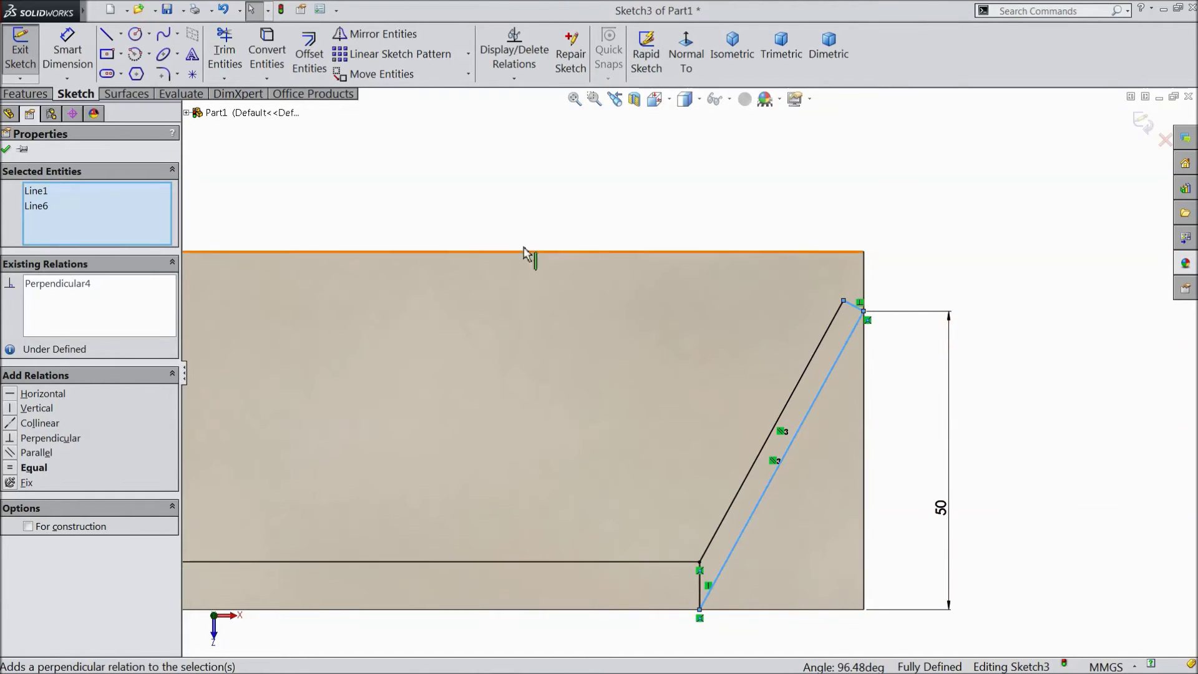
- Extrude the slanted gusset strip 60 mm blind as Boss-Extrude3 and fit the part in view
left_click(26, 94)
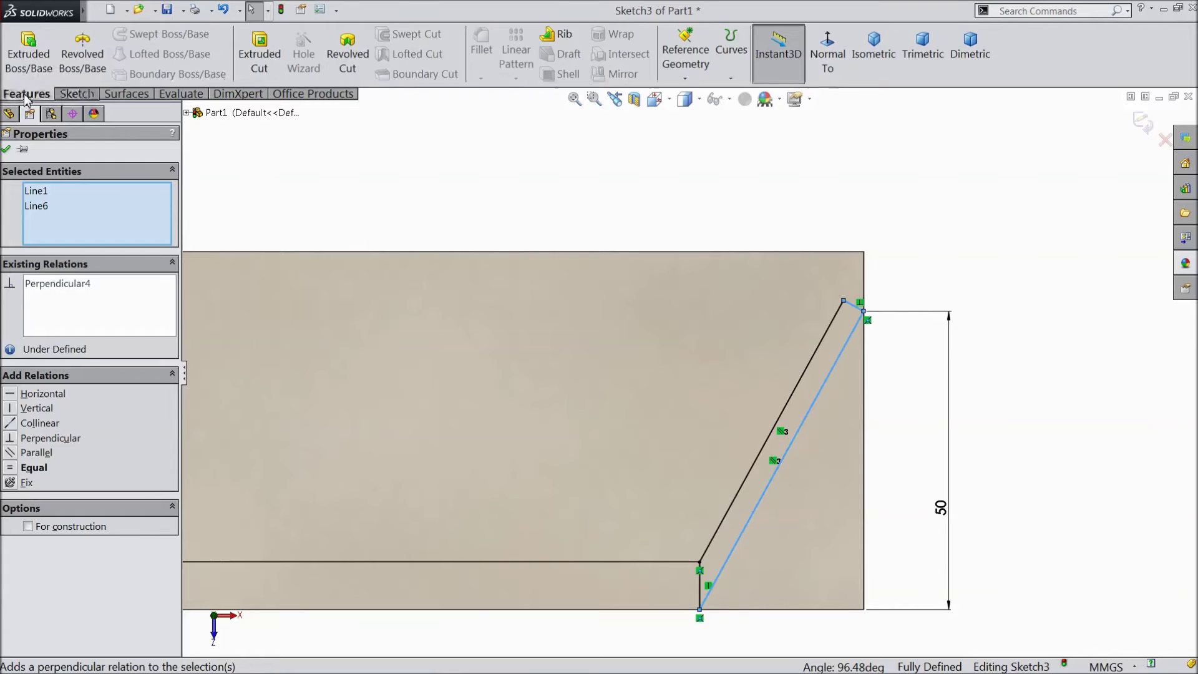
left_click(28, 53)
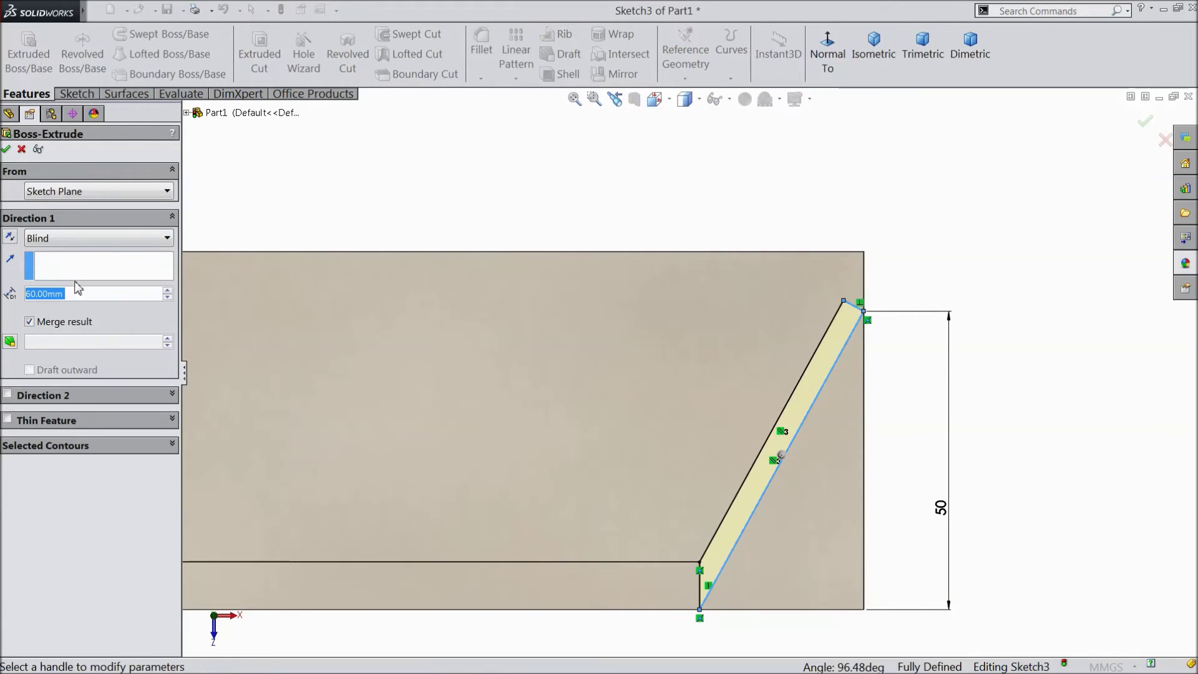
scroll(402, 450, "down", 3)
middle_click_drag(411, 552, 405, 485)
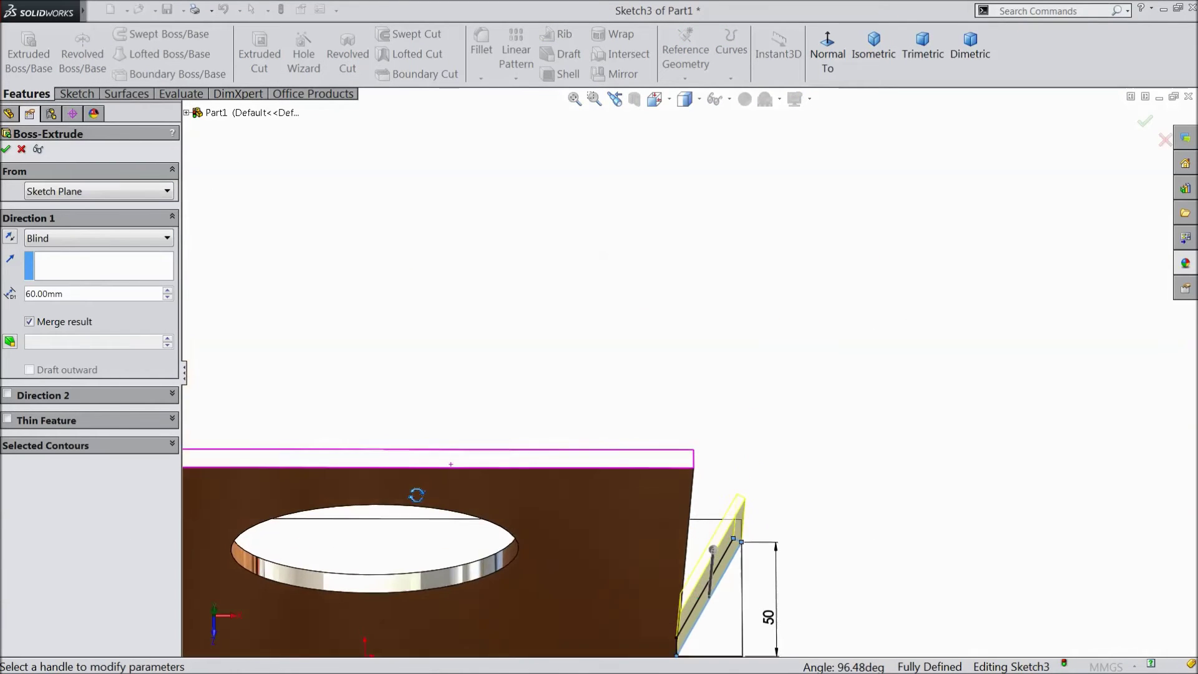
scroll(406, 485, "down", 3)
middle_click_drag(441, 552, 599, 524)
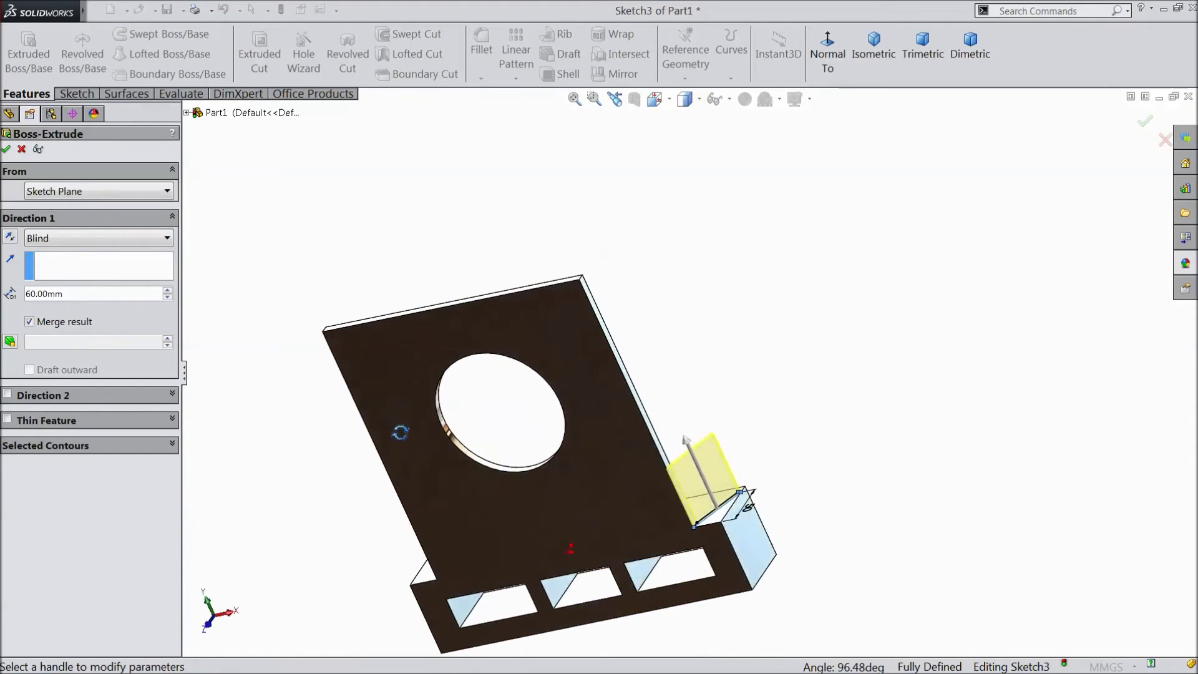
scroll(634, 514, "up", 4)
scroll(634, 514, "up", 3)
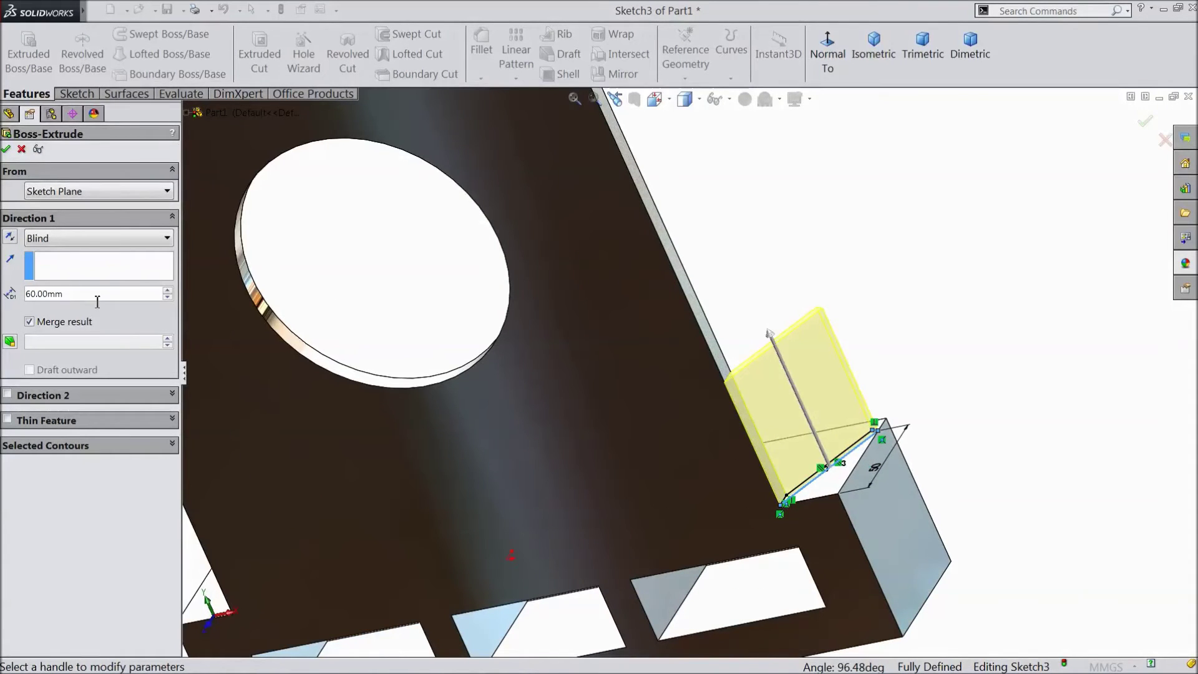
left_click(6, 150)
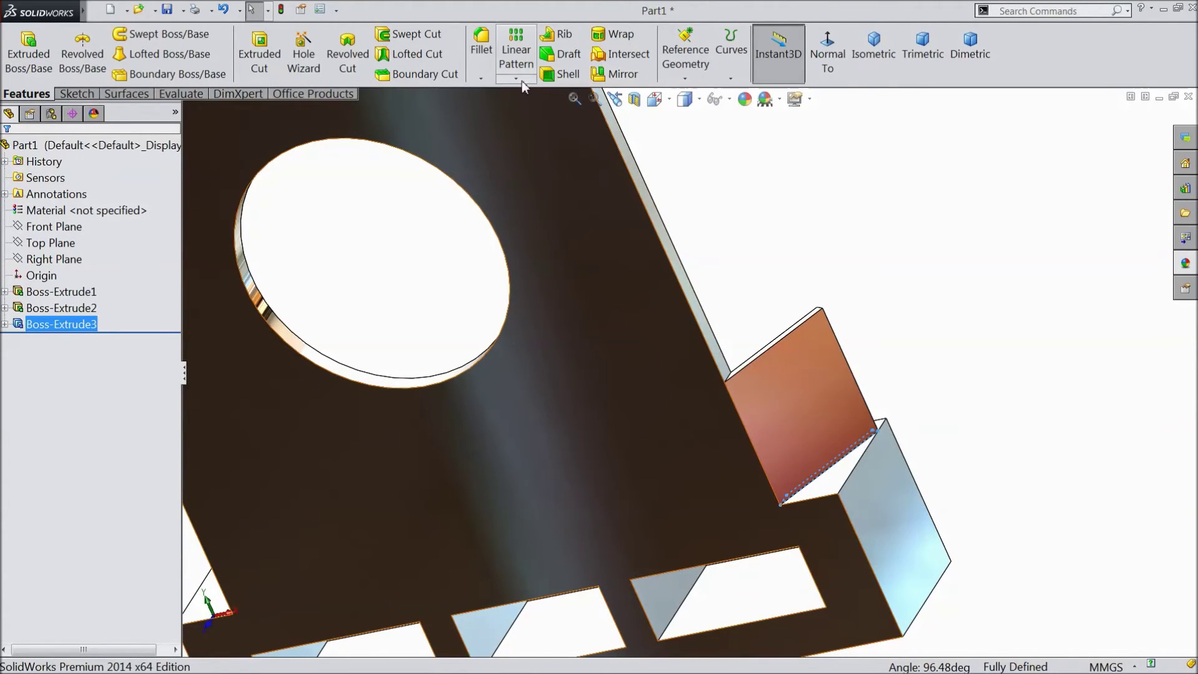
key("f")
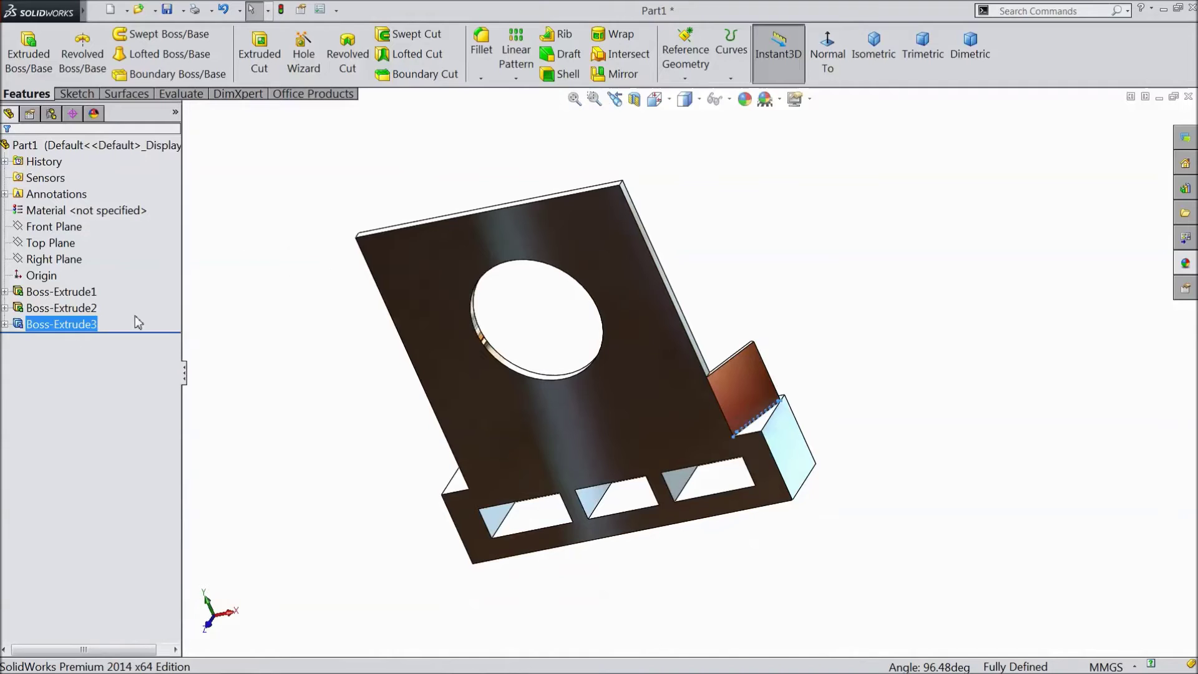
- Mirror Boss-Extrude3 across the Right Plane as Mirror1
left_click(54, 258)
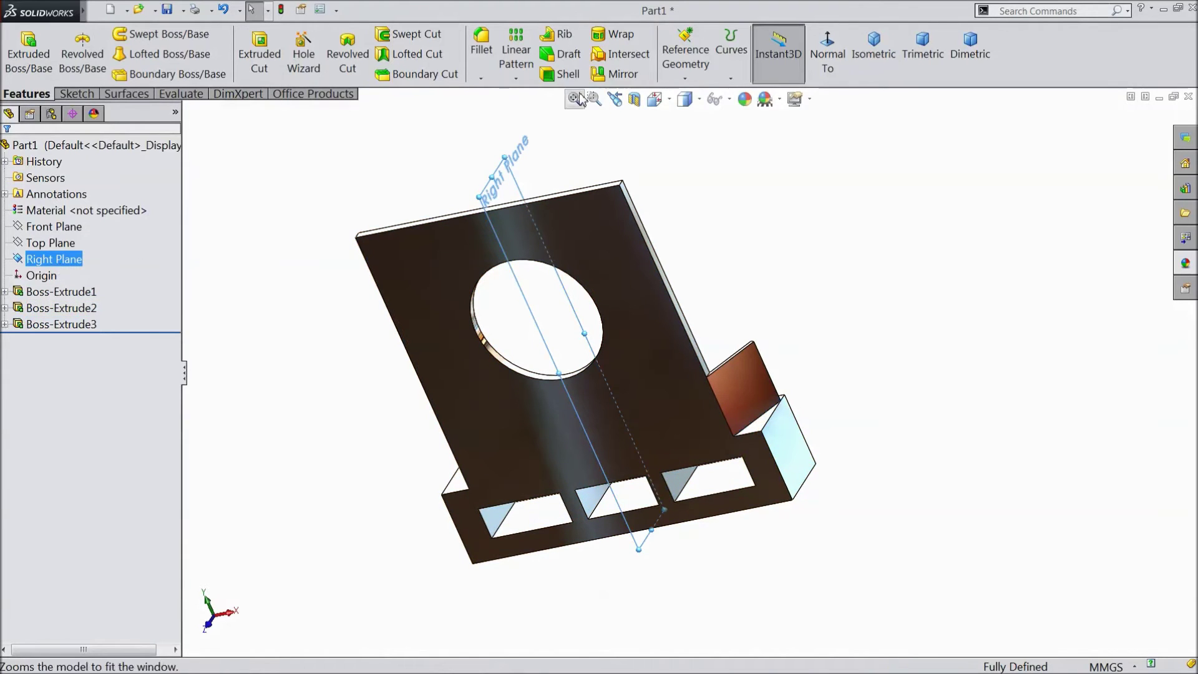
left_click(515, 77)
left_click(538, 132)
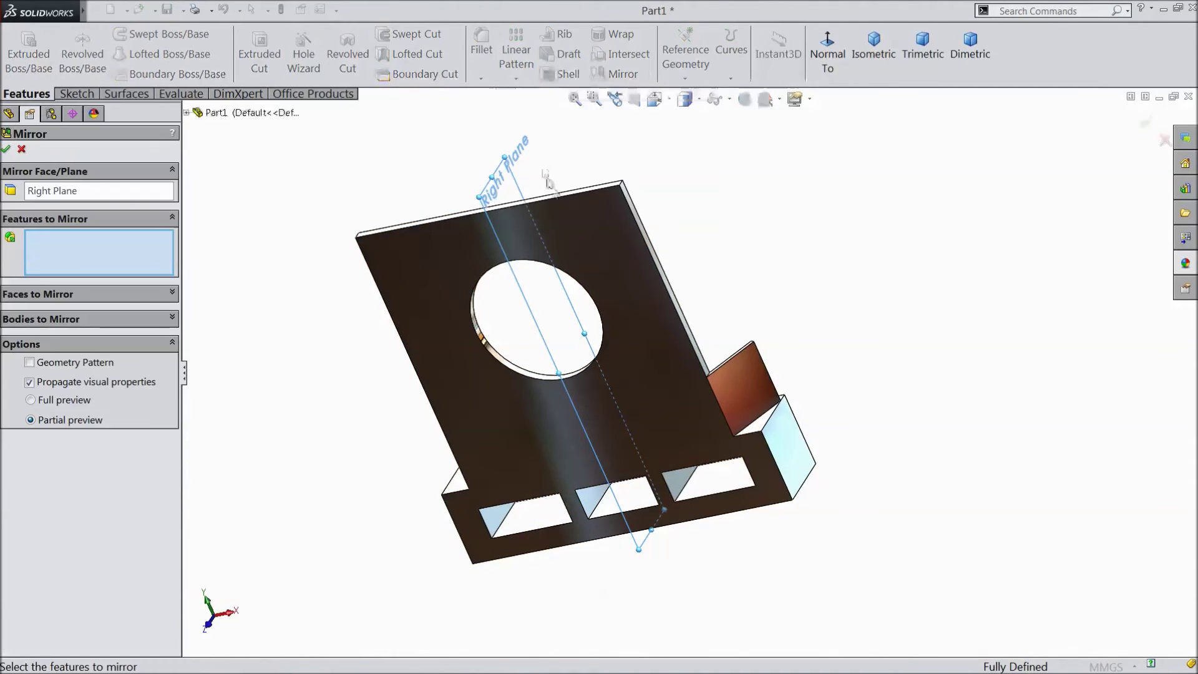
left_click(752, 395)
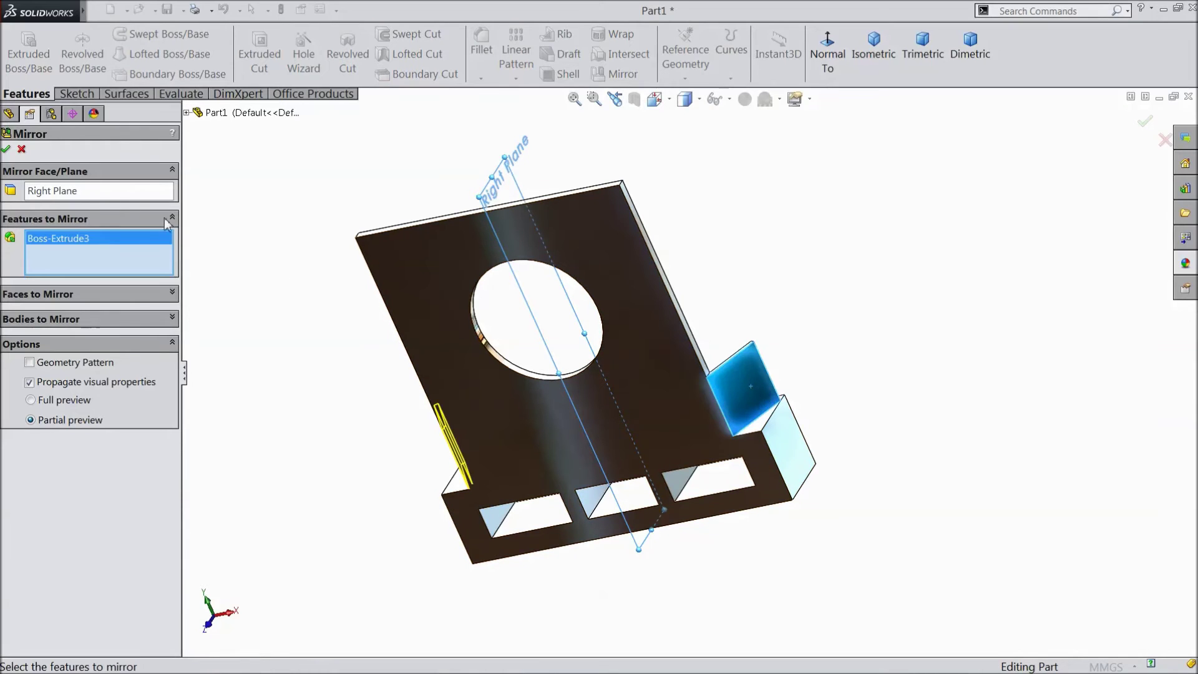
left_click(6, 150)
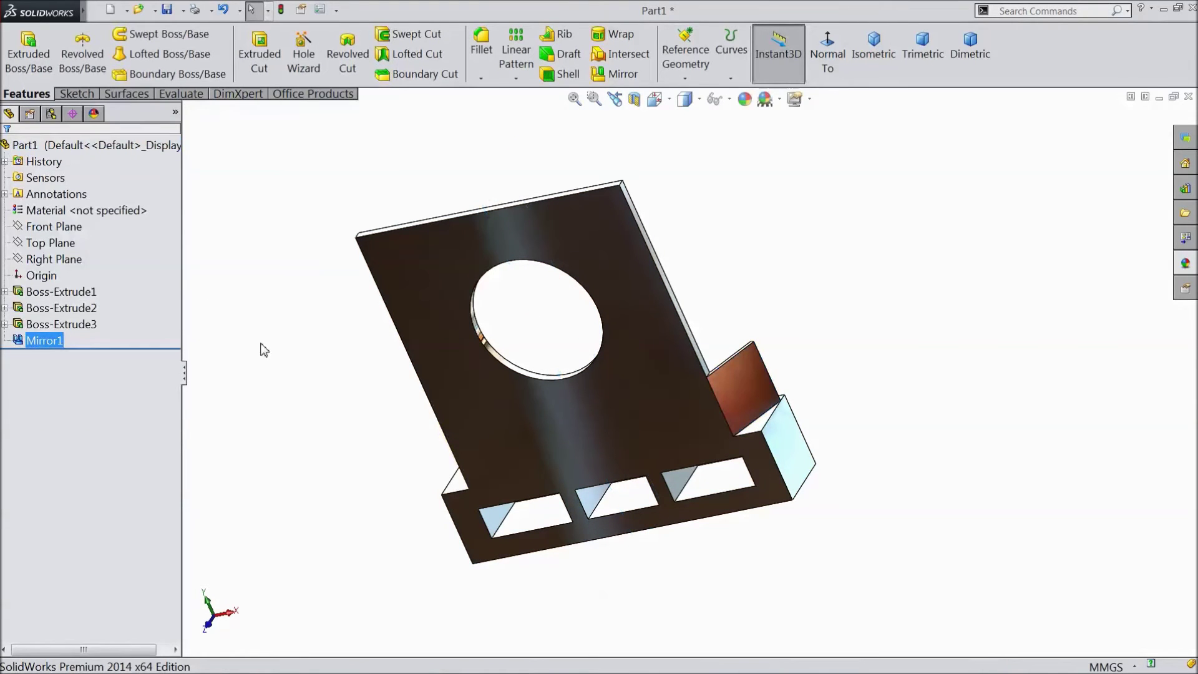
- Orbit to the other side and select the square plate face for a new sketch
mouse_move(262, 351)
middle_mouse_down()
mouse_move(562, 396)
mouse_move(542, 460)
mouse_move(661, 497)
middle_mouse_up()
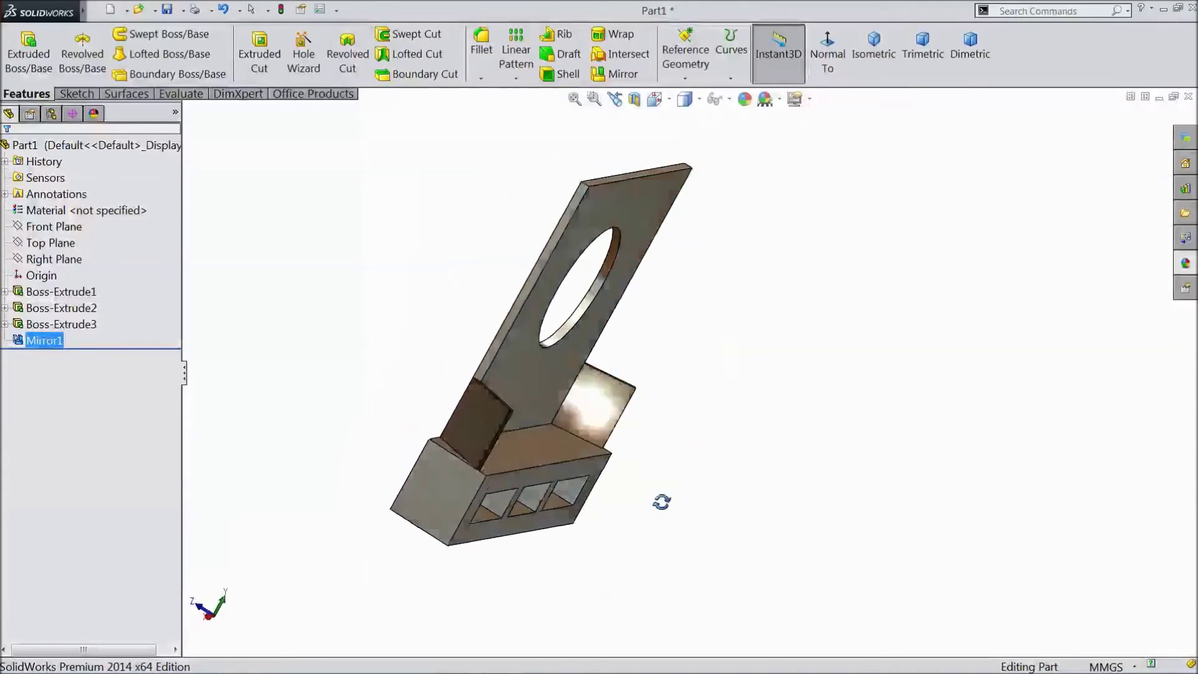
mouse_move(570, 482)
middle_mouse_down()
mouse_move(414, 383)
mouse_move(586, 444)
middle_mouse_up()
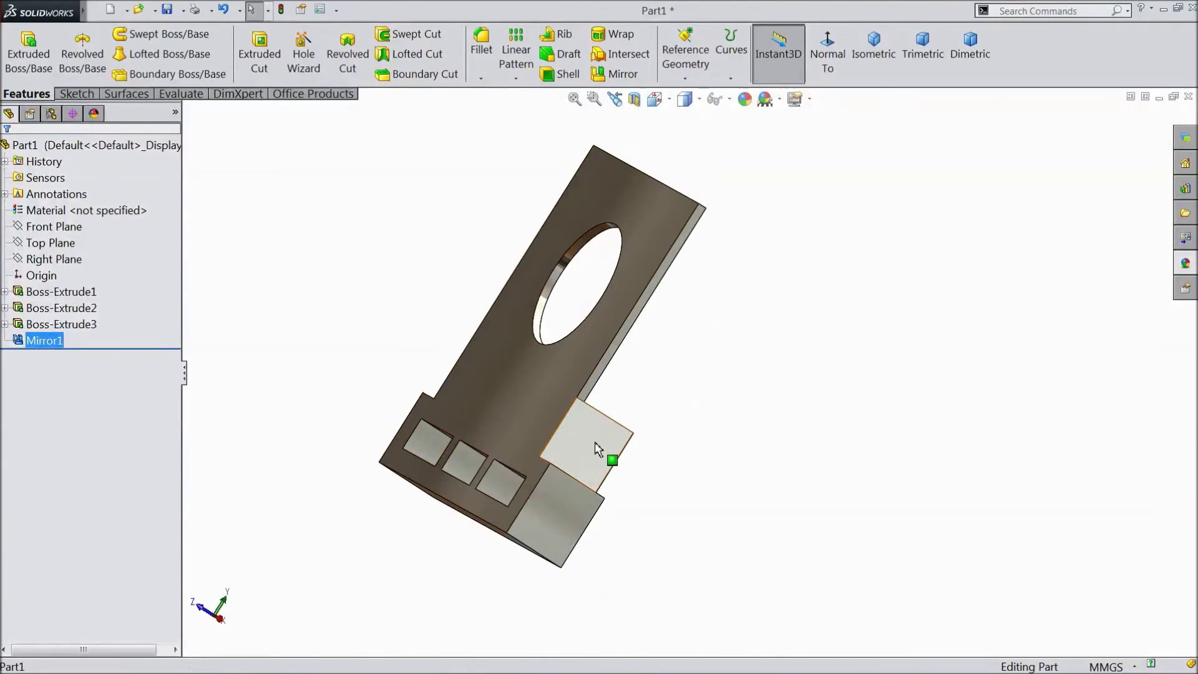
left_click(594, 442)
- Sketch a triangle on the plate face with a corner-to-corner diagonal and the top edge
left_click(644, 411)
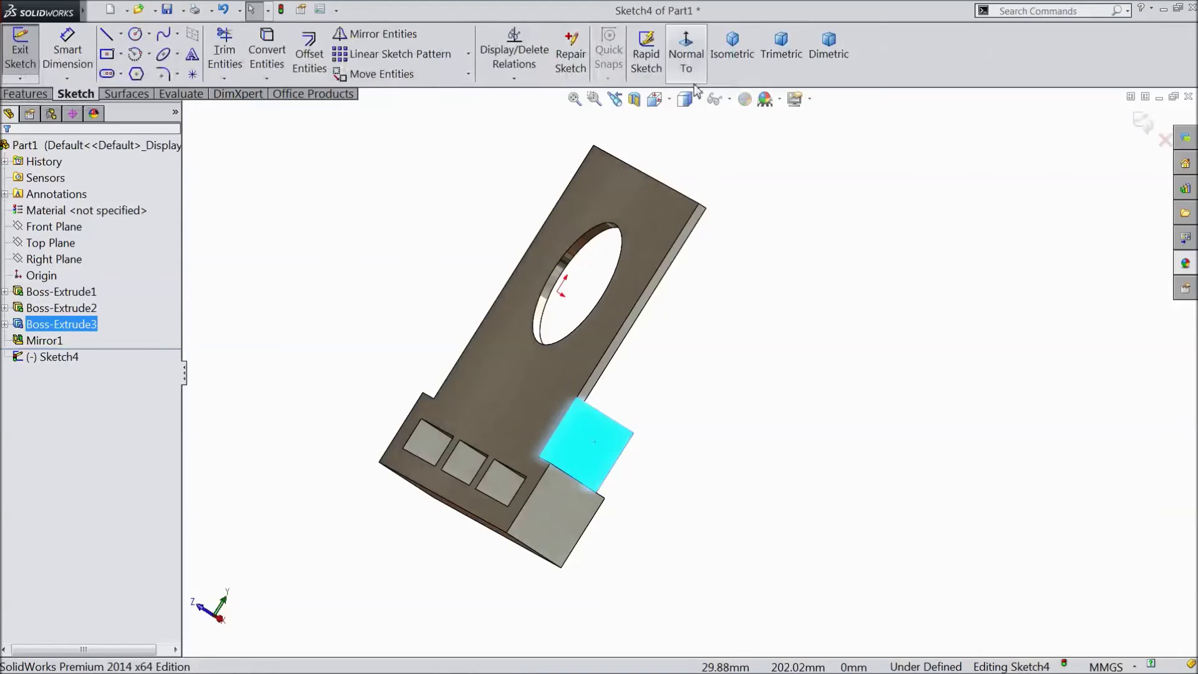
left_click(687, 54)
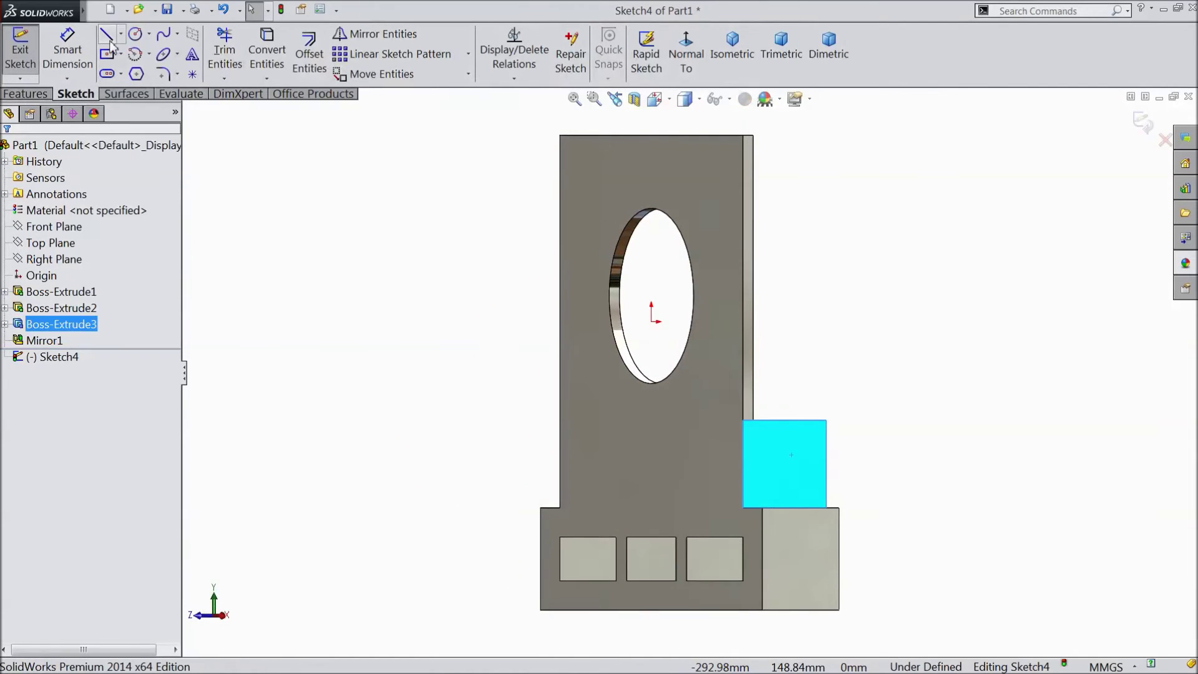
left_click(108, 35)
scroll(880, 524, "down", 2)
scroll(674, 365, "down", 1)
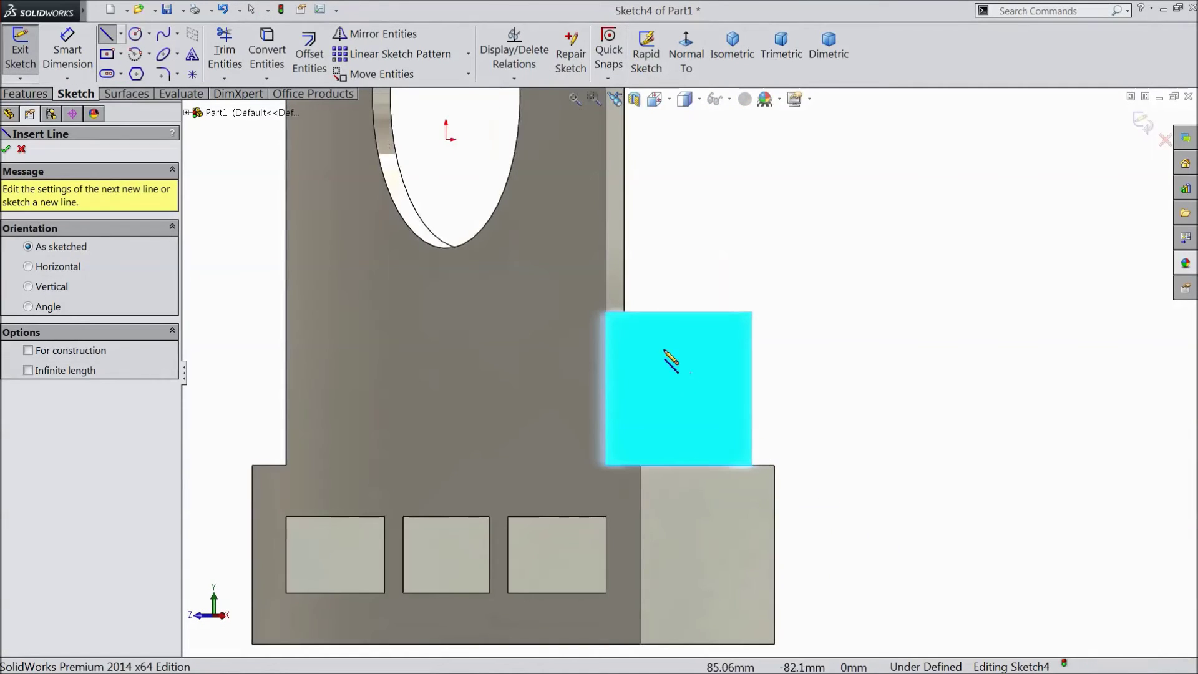
left_click(625, 315)
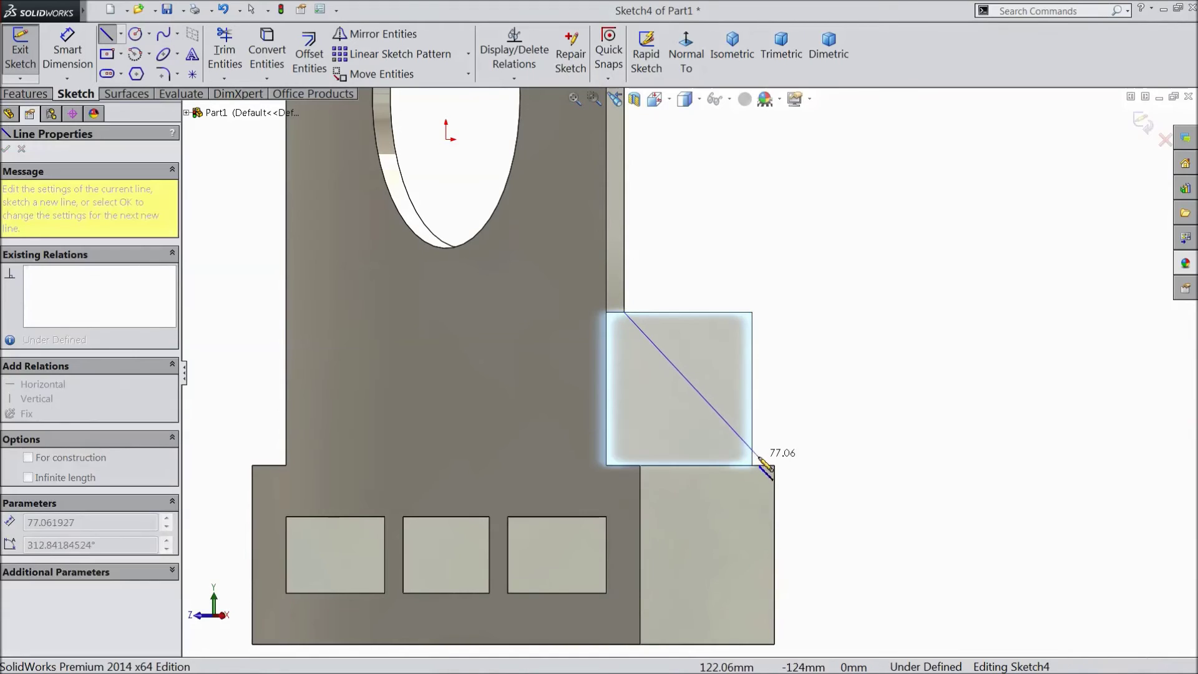
left_click(752, 464)
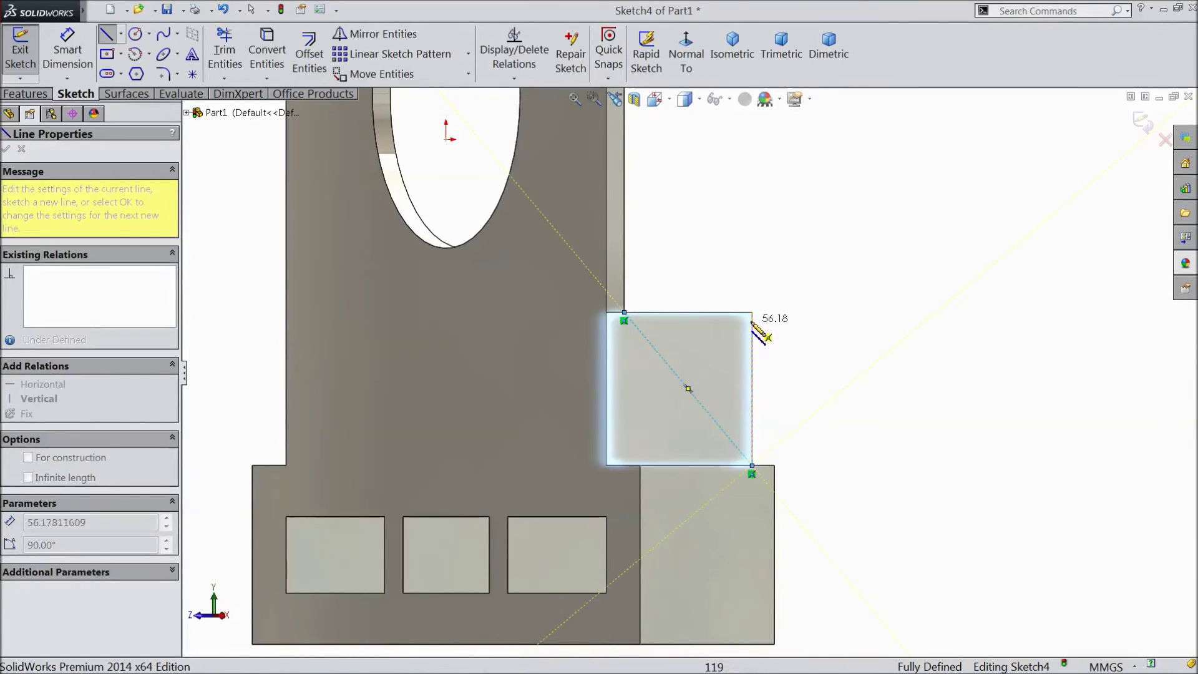
left_click(625, 315)
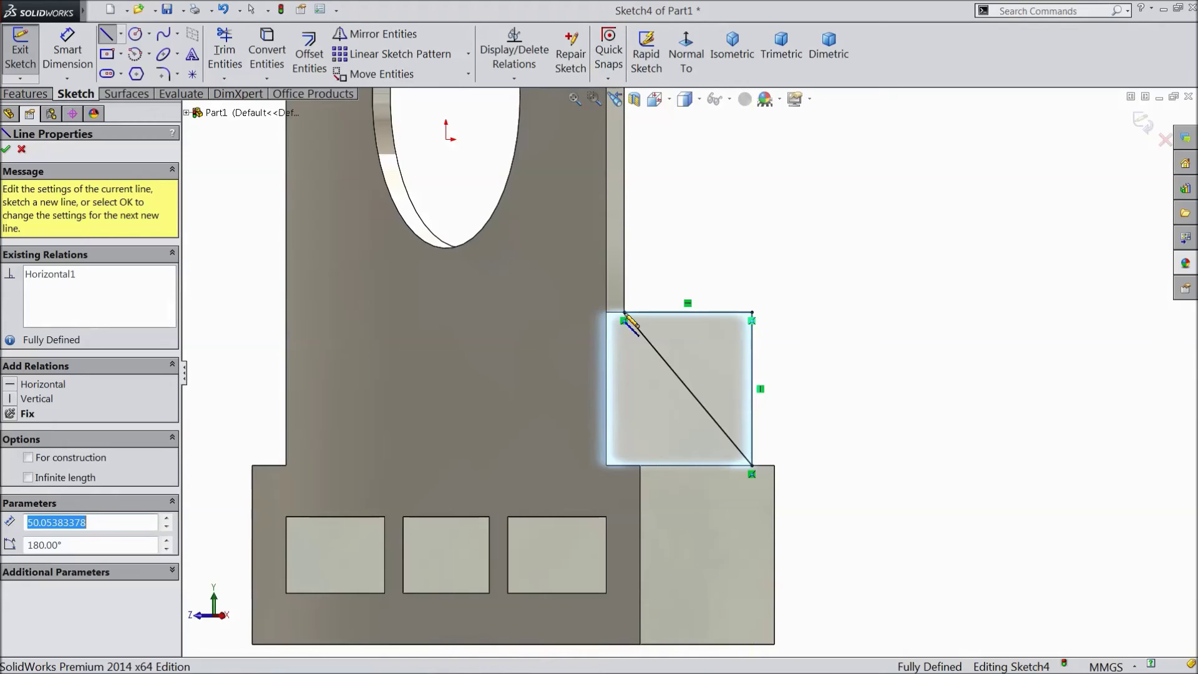
- Cut the triangle Through All as Cut-Extrude1, leaving a slanted gusset
left_click(26, 94)
left_click(259, 52)
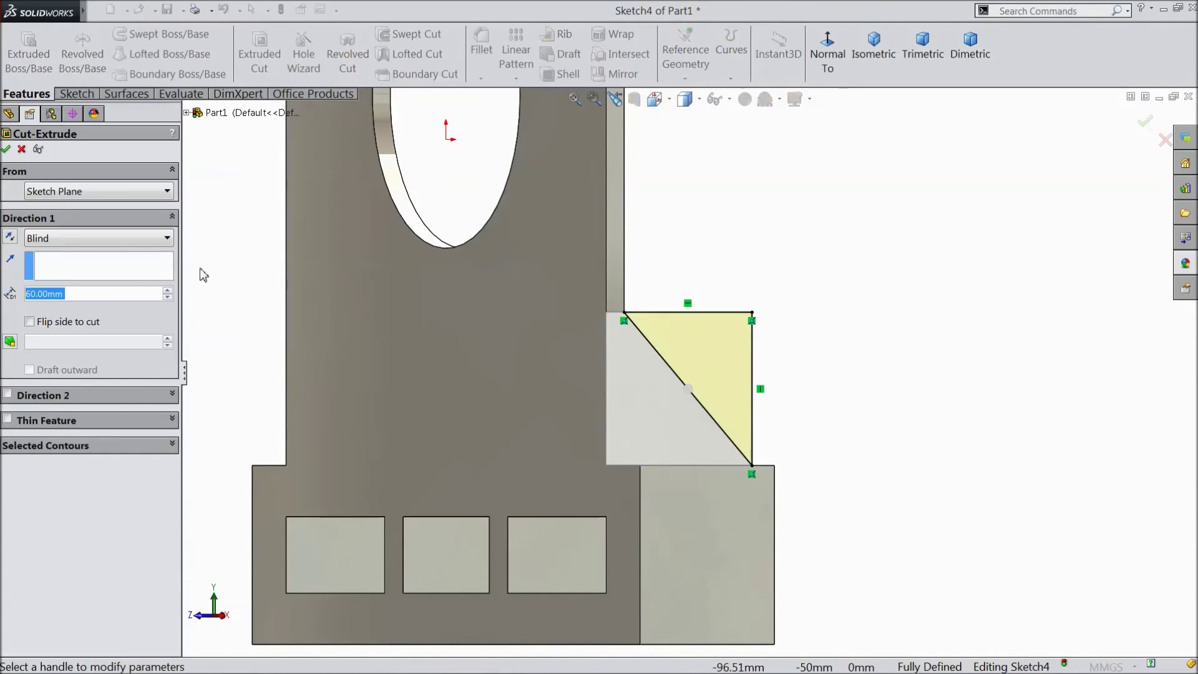
left_click(114, 239)
left_click(103, 260)
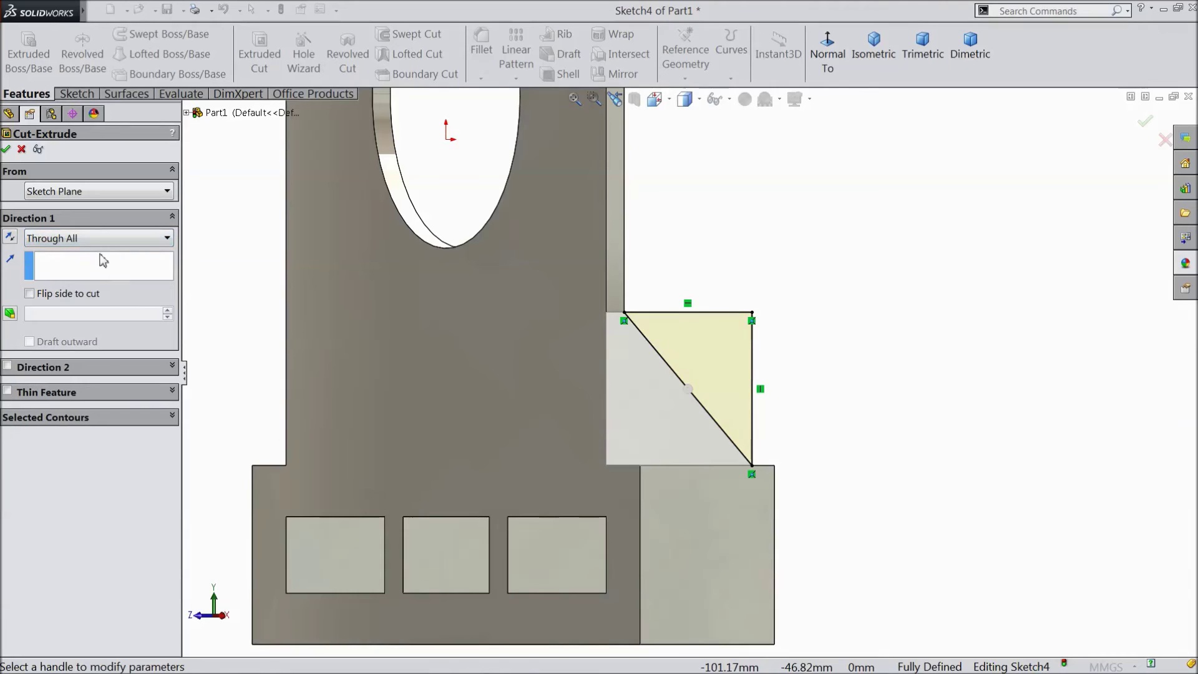
left_click(7, 148)
mouse_move(440, 374)
middle_mouse_down()
mouse_move(395, 327)
mouse_move(302, 359)
middle_mouse_up()
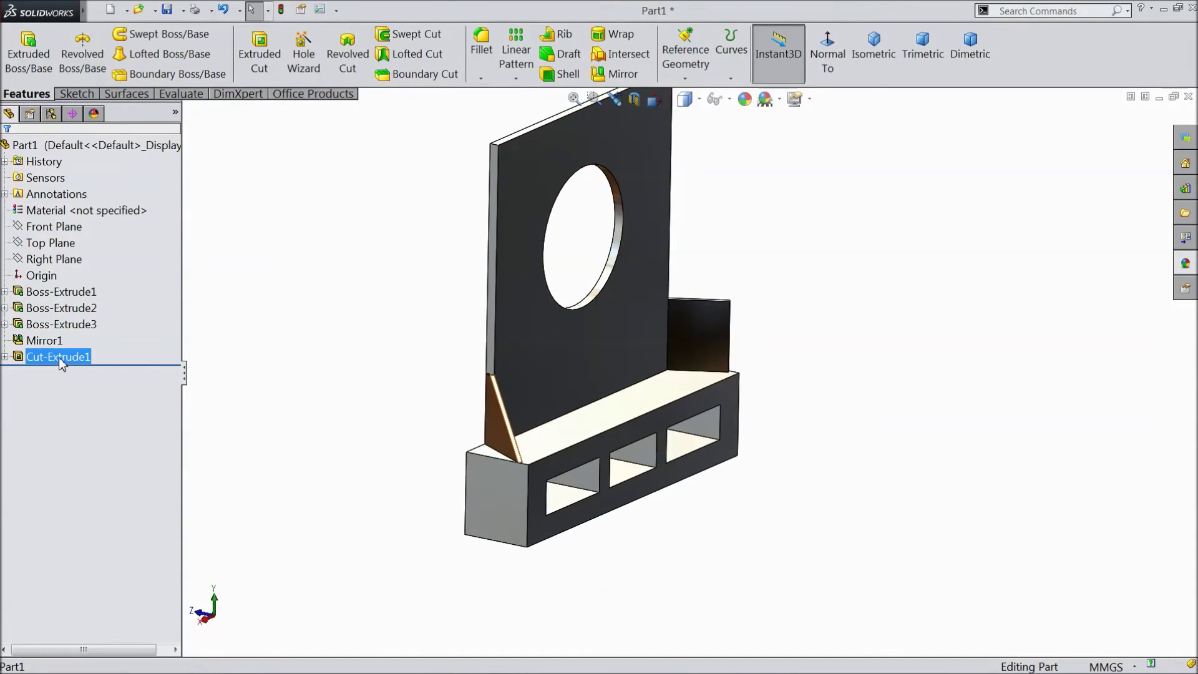
- Reorder Cut-Extrude1 before Mirror1 and add it to the mirrored features
left_click_drag(67, 336, 57, 335)
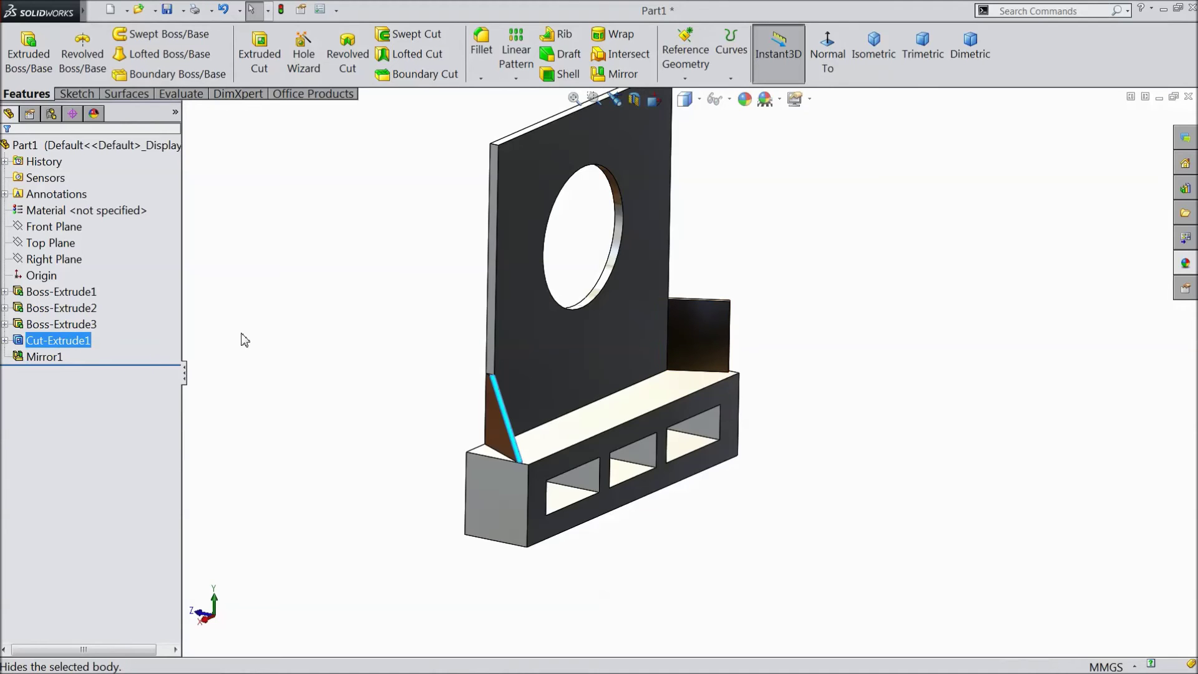
left_click(45, 356)
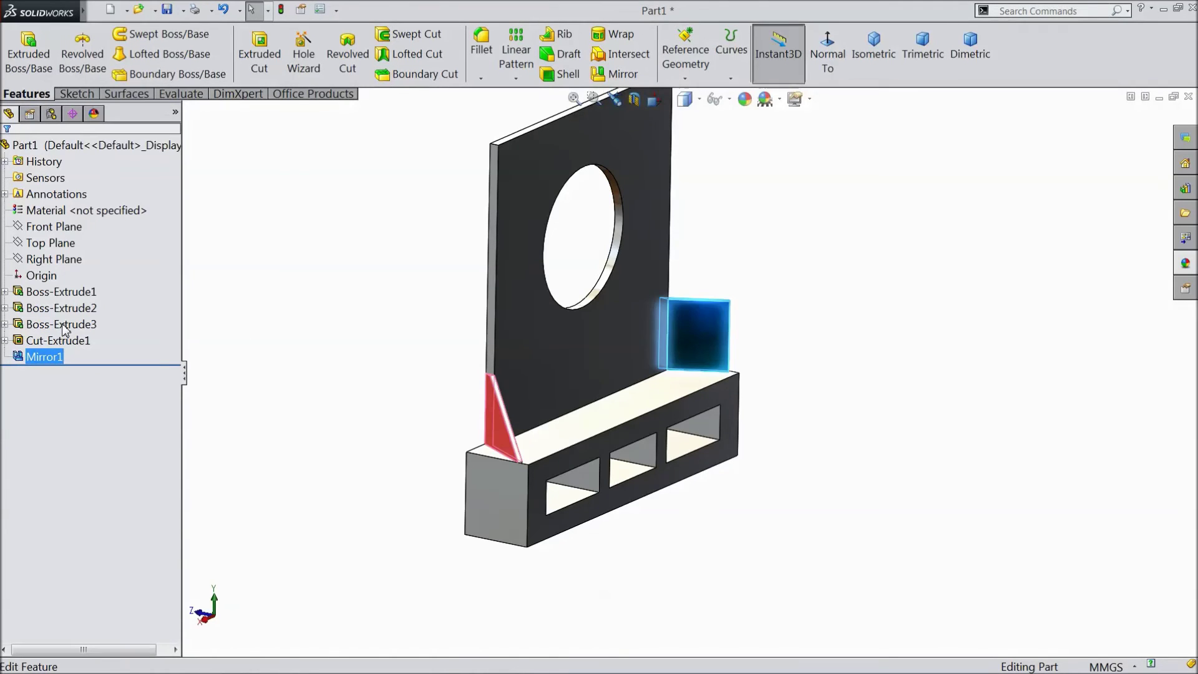
left_click(66, 328)
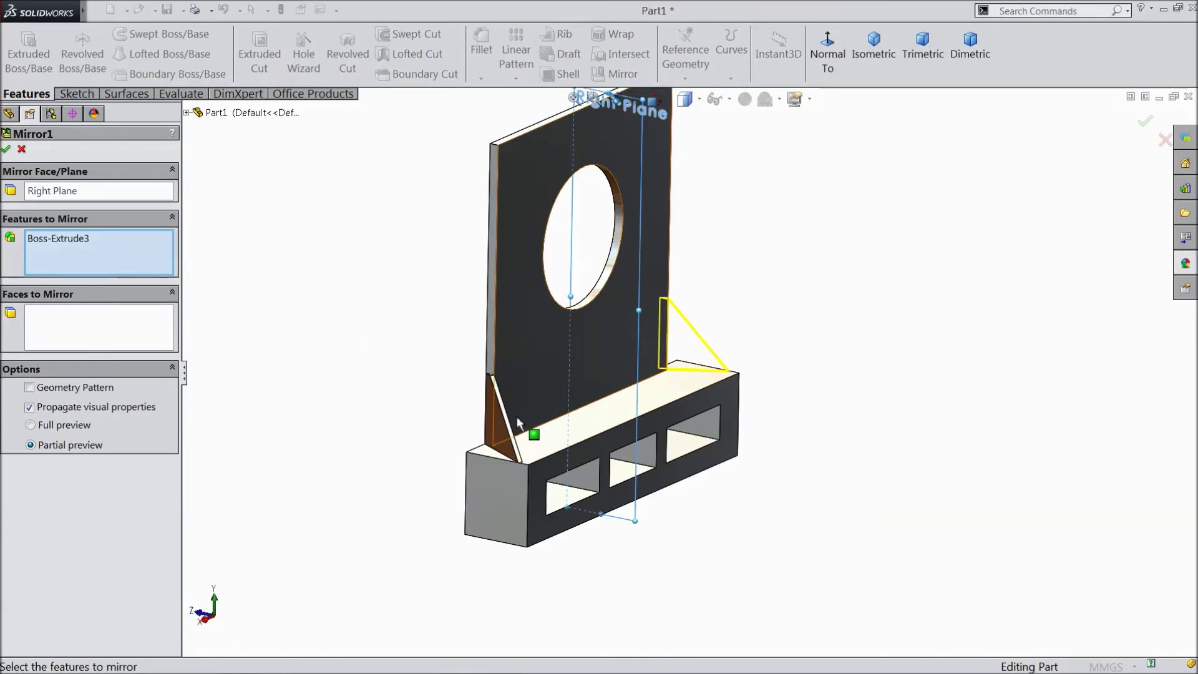
scroll(524, 416, "down", 3)
scroll(543, 420, "down", 3)
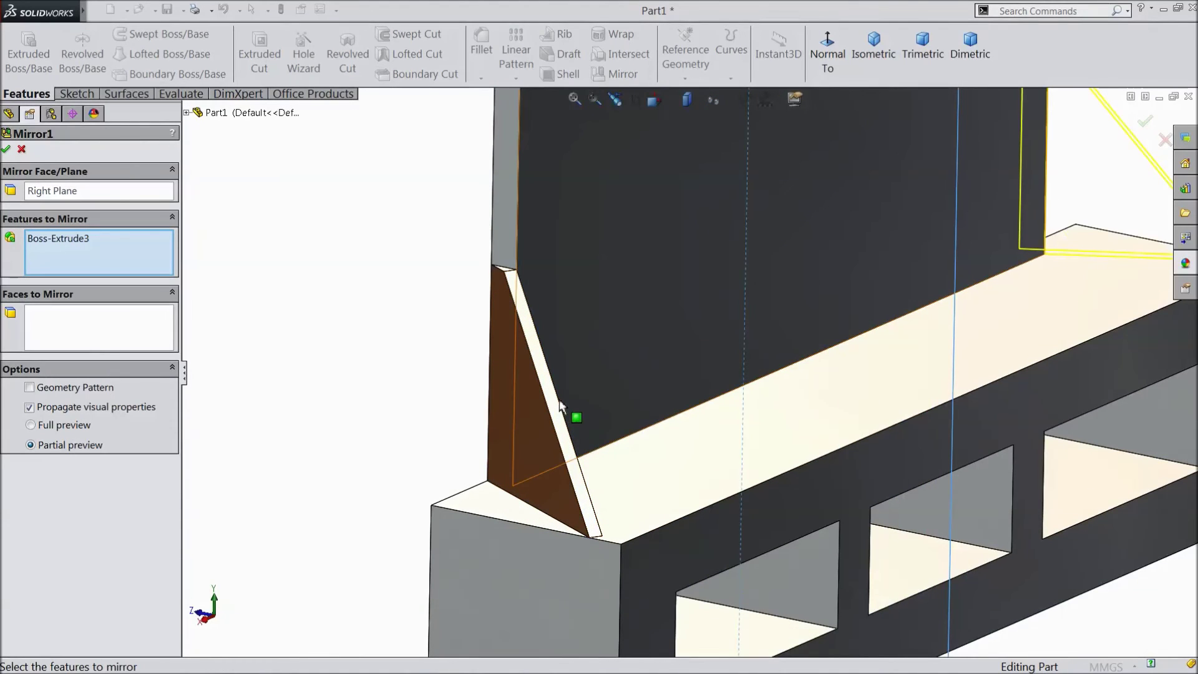
left_click(561, 402)
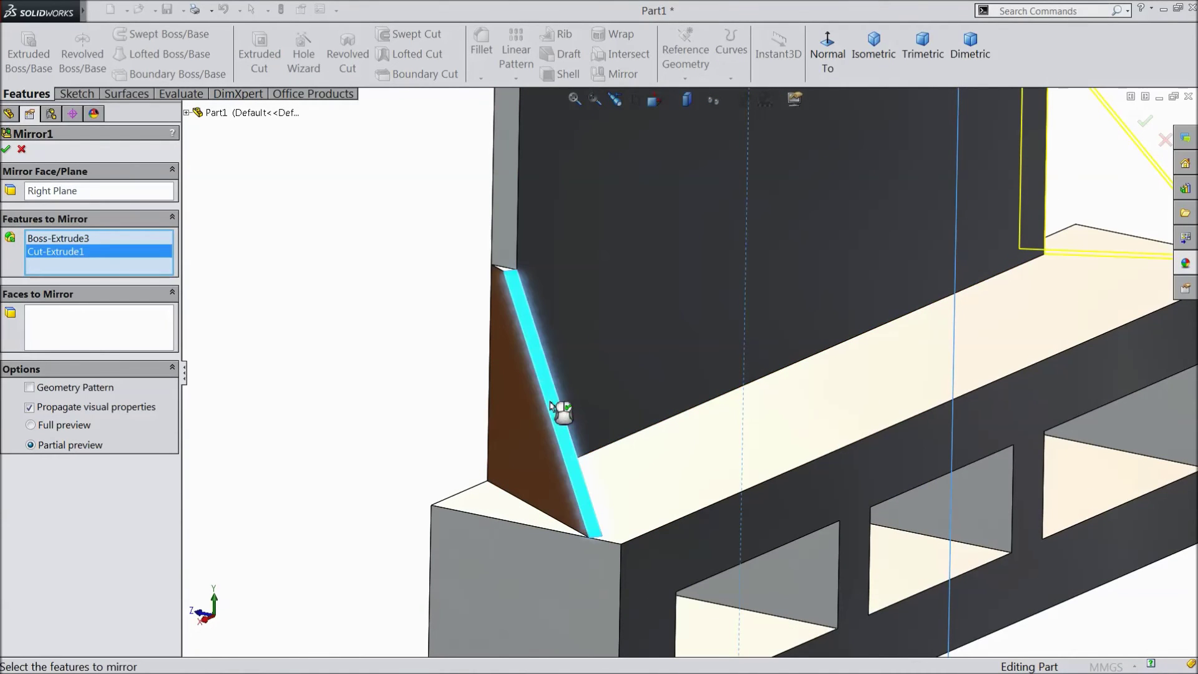
scroll(587, 409, "up", 3)
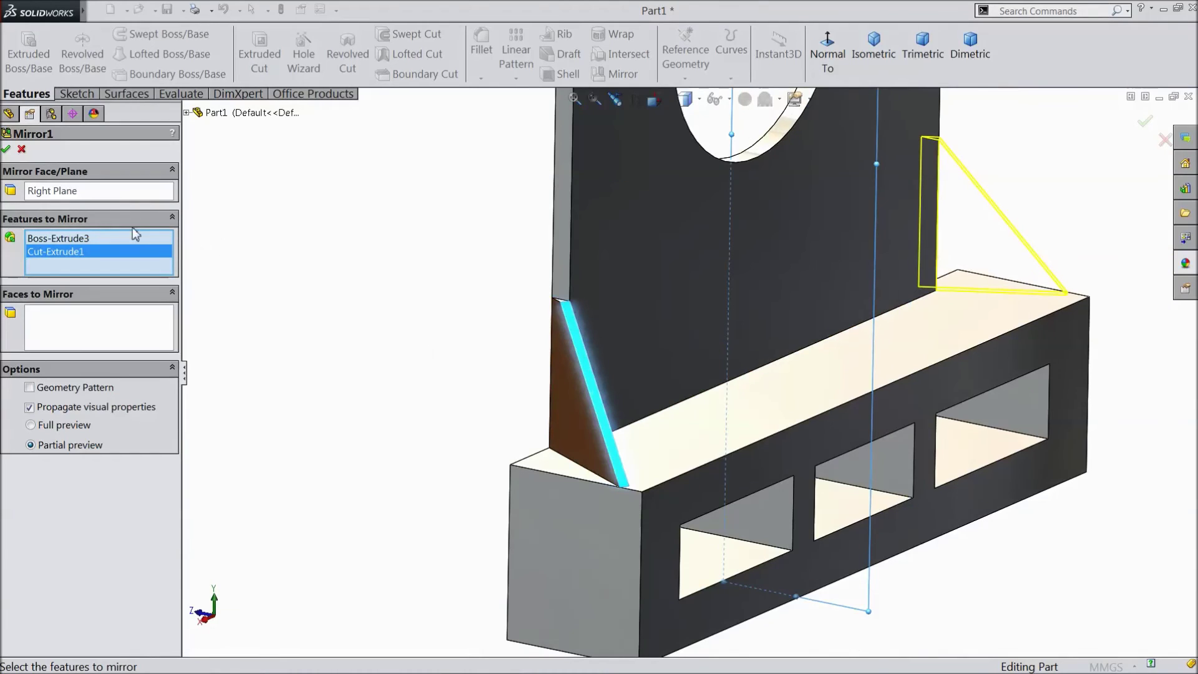
left_click(7, 150)
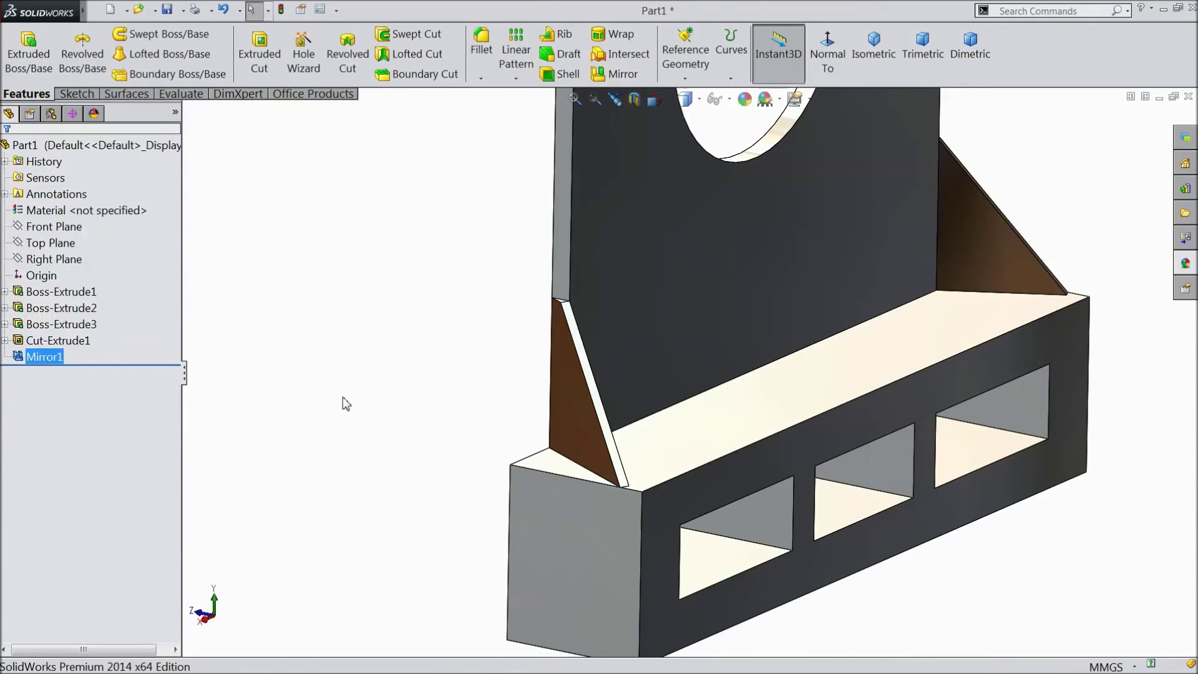
scroll(392, 419, "down", 3)
mouse_move(392, 419)
middle_mouse_down()
mouse_move(334, 345)
mouse_move(490, 413)
mouse_move(417, 352)
mouse_move(375, 356)
middle_mouse_up()
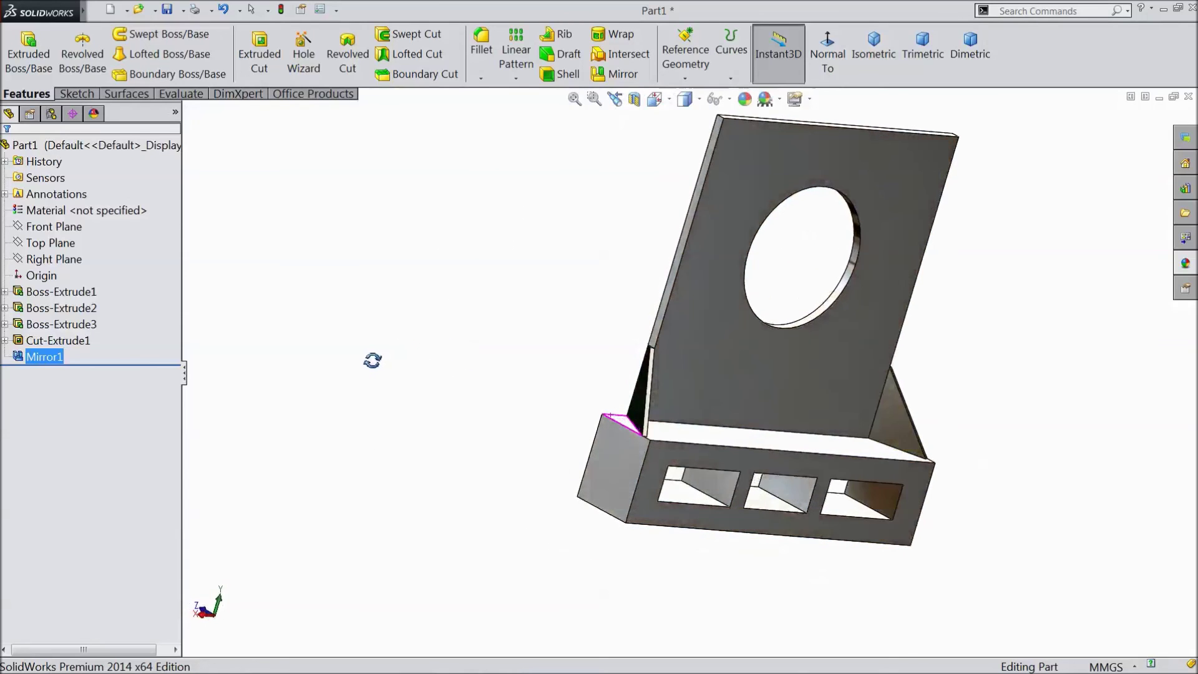
middle_click_drag(530, 371, 393, 319)
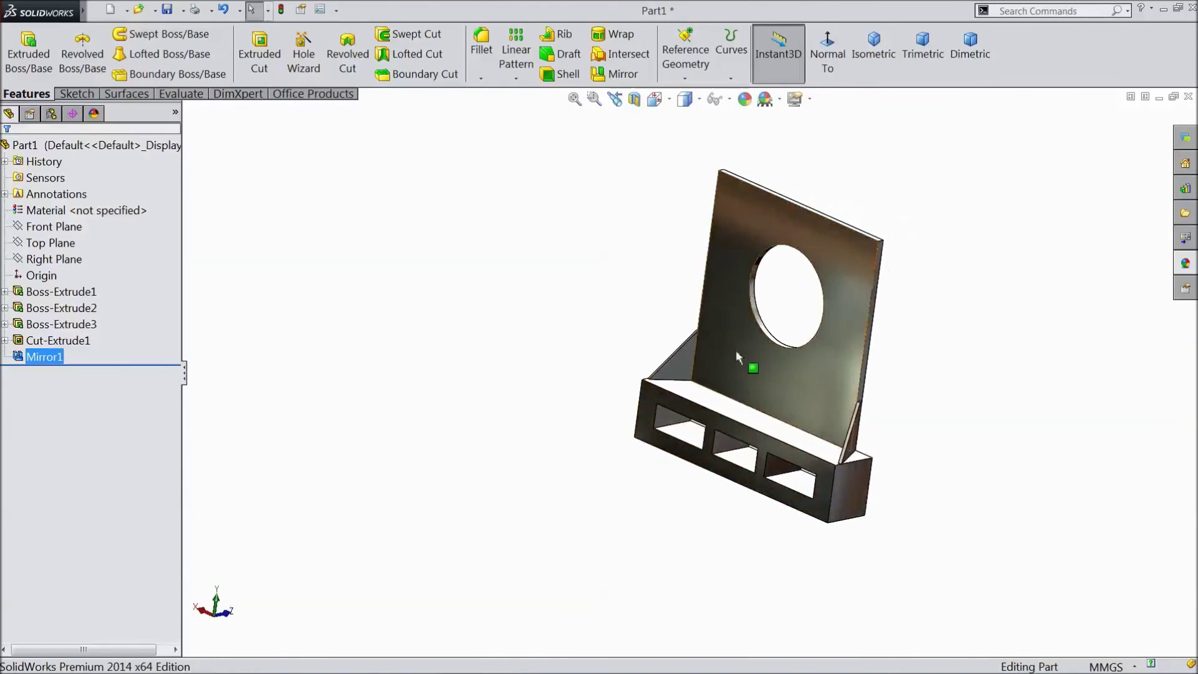
scroll(855, 328, "up", 4)
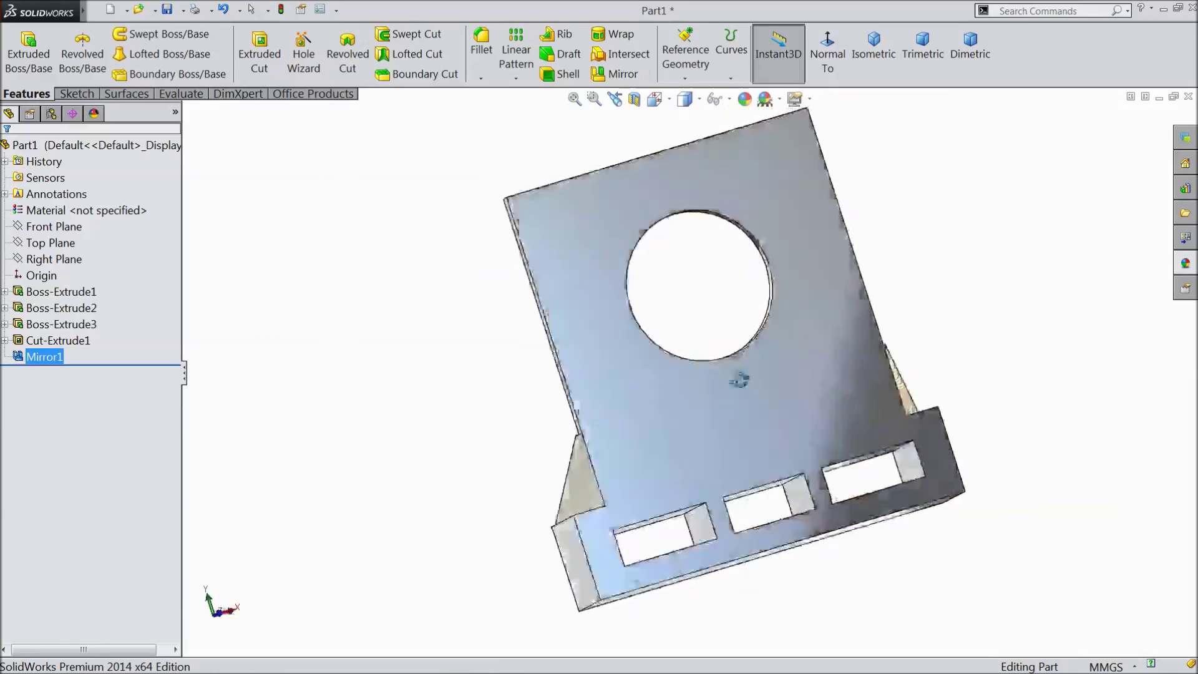